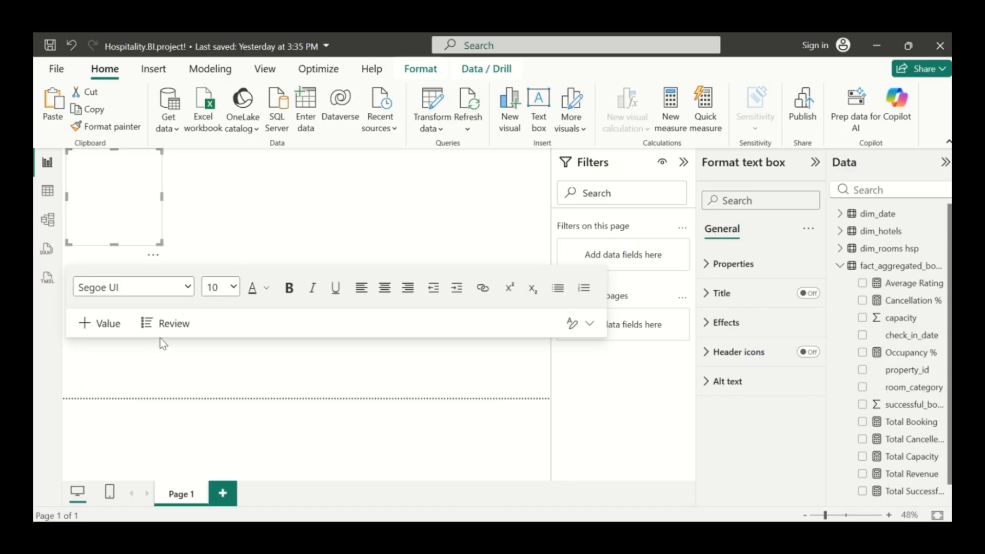
Enter the title "Atiliq Grands Analysis" in the text box at font size 28 and resize the box to fit it on one line.
left_click(234, 289)
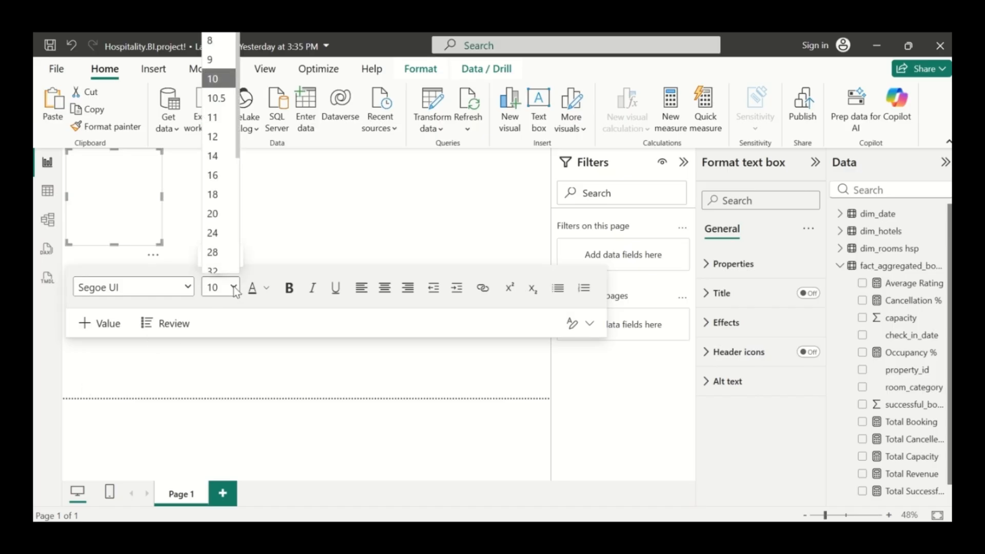
left_click(218, 245)
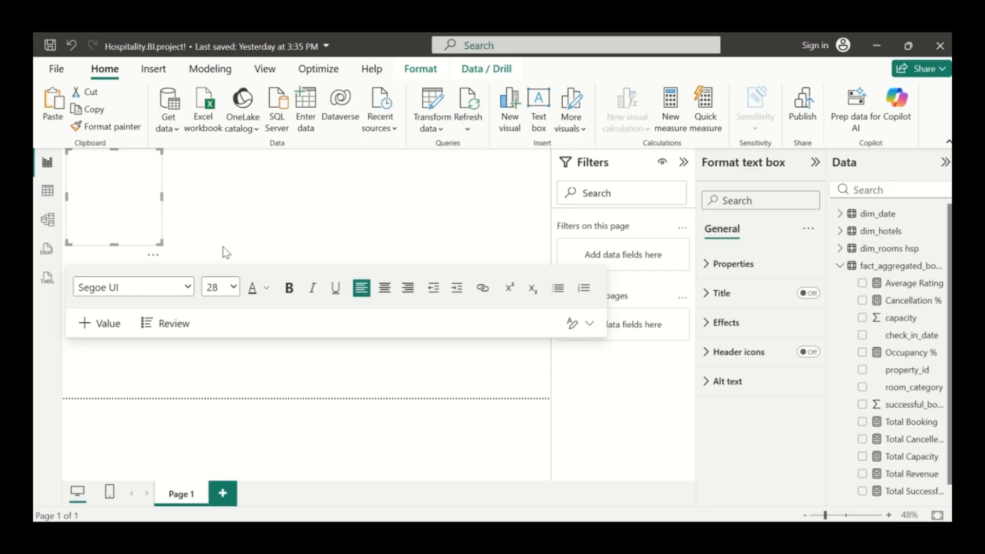
type("Atiliq Grands")
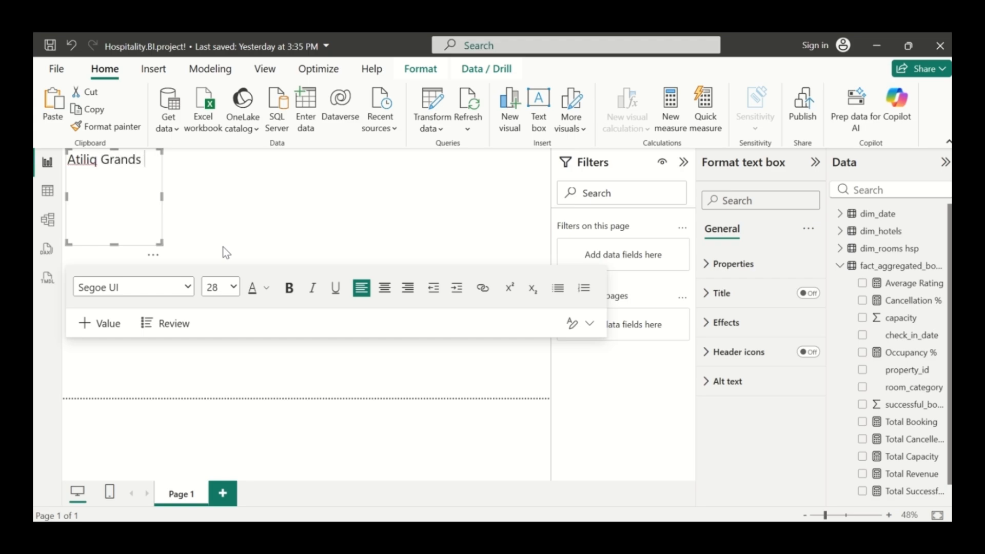
type(" Analysis")
left_click_drag(160, 197, 239, 188)
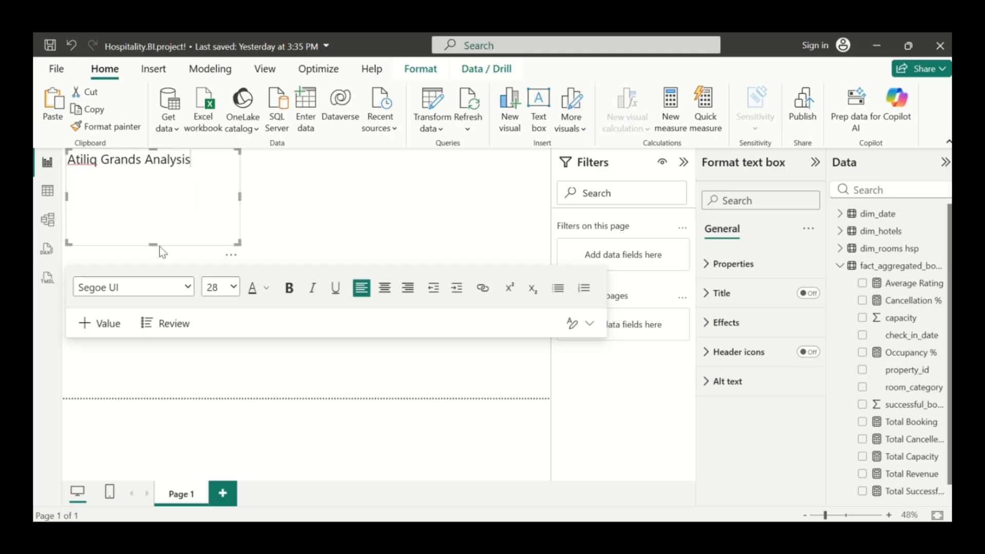
left_click_drag(154, 244, 154, 180)
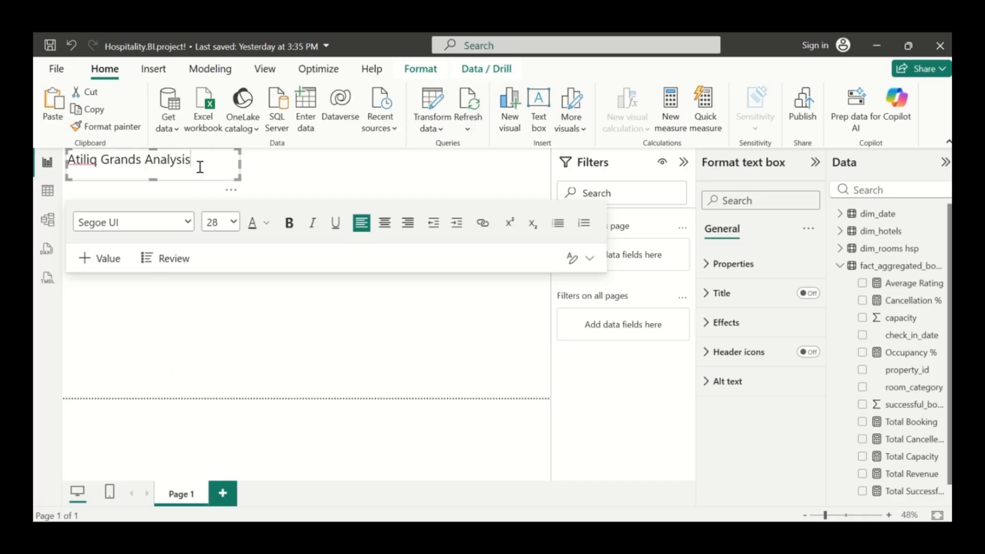
Format the "Atiliq Grands Analysis" title as bold, centred and bright blue from the theme colors.
left_click_drag(200, 167, 58, 168)
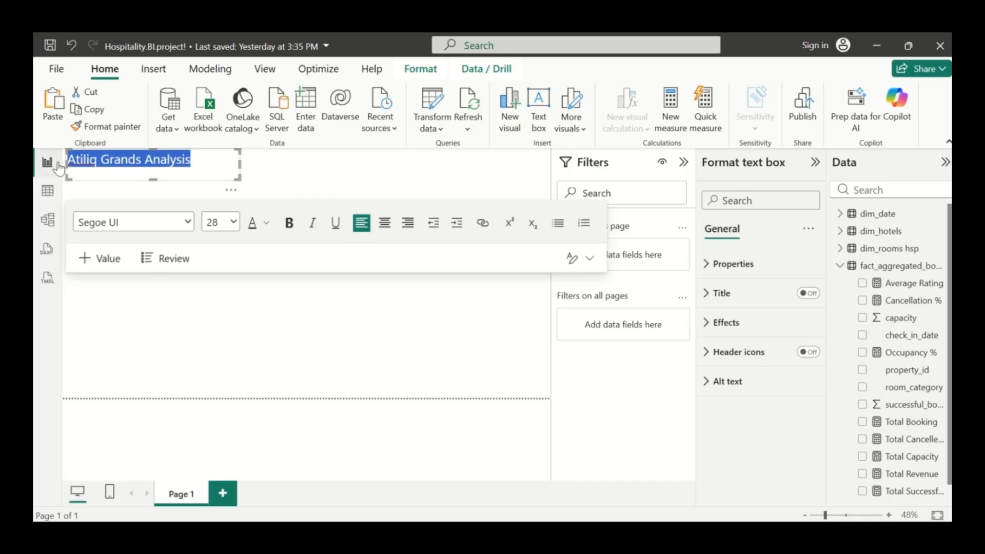
left_click(290, 224)
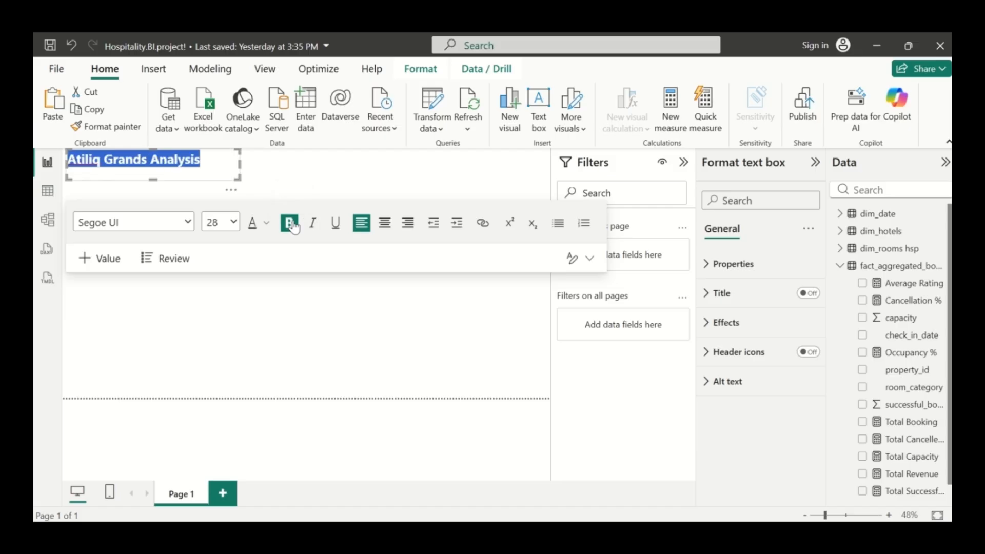
left_click(386, 225)
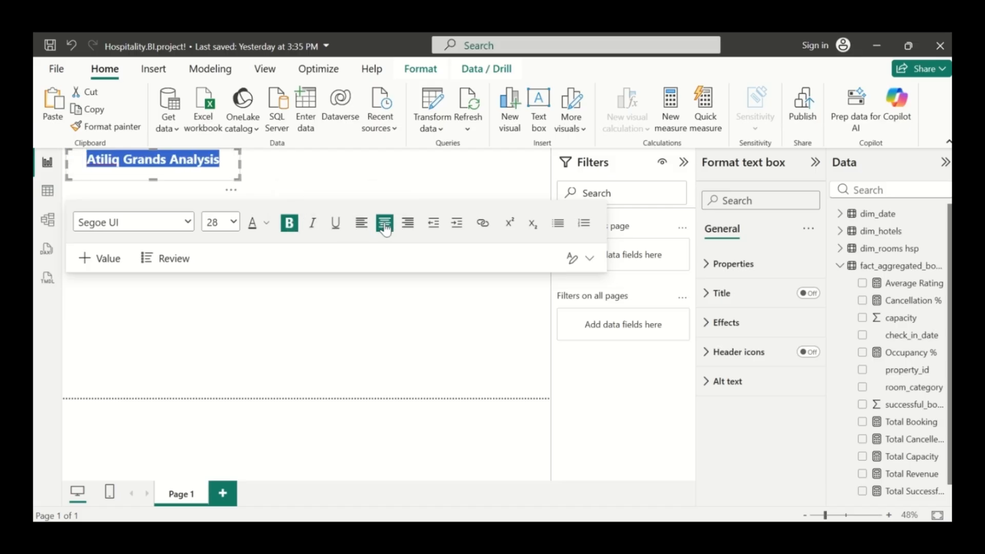
left_click(266, 224)
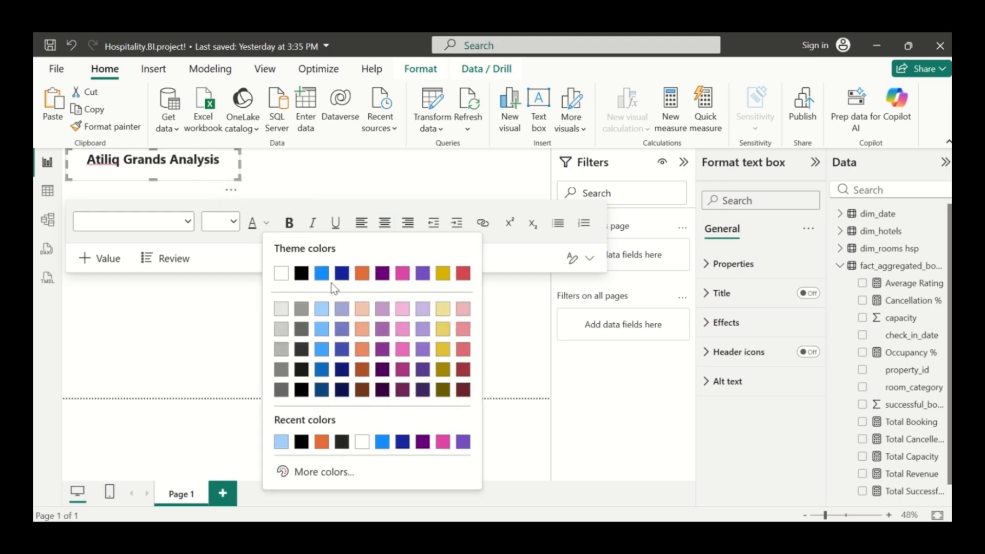
left_click(322, 273)
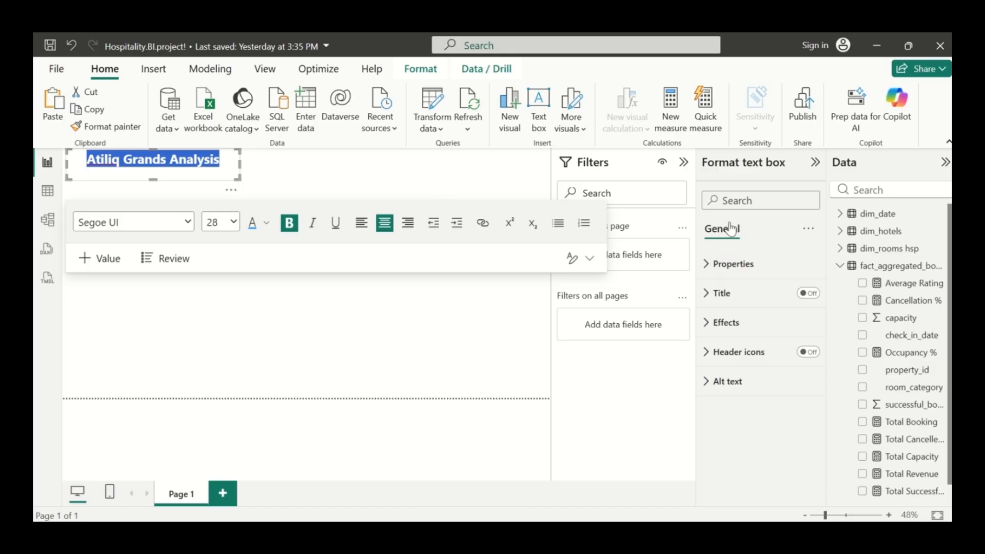
Add a shadow to the title text box and set the shadow color to orange.
left_click(726, 322)
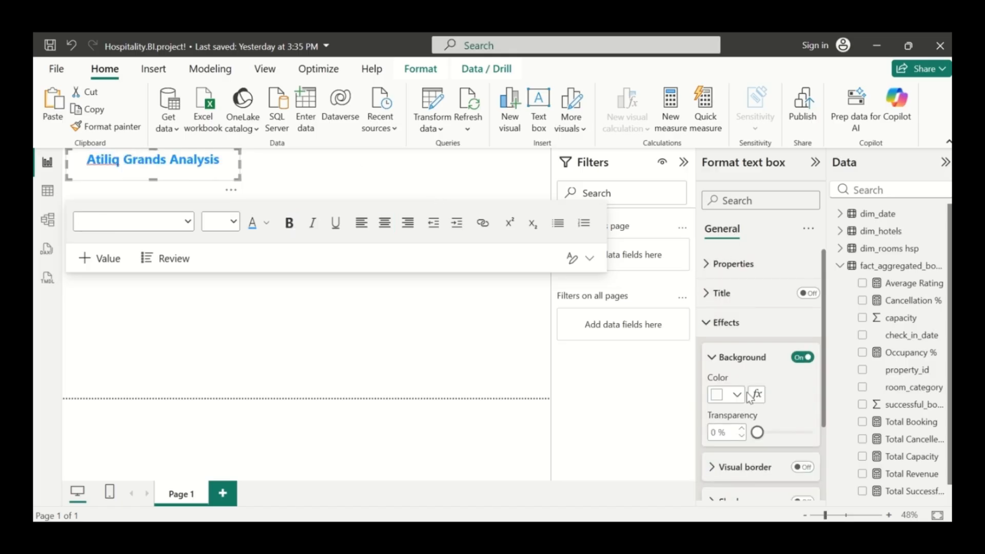
scroll(749, 381, "down", 2)
left_click(802, 399)
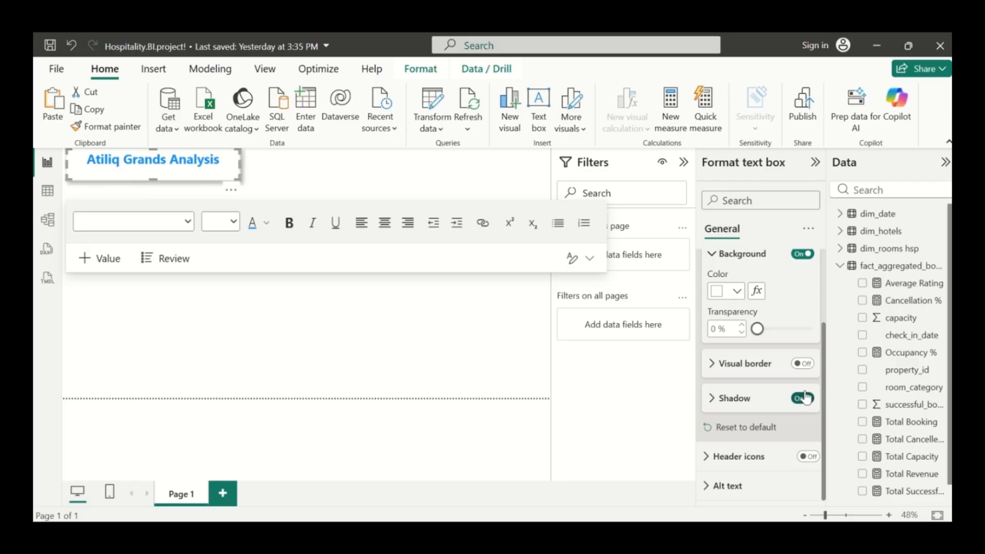
left_click(714, 400)
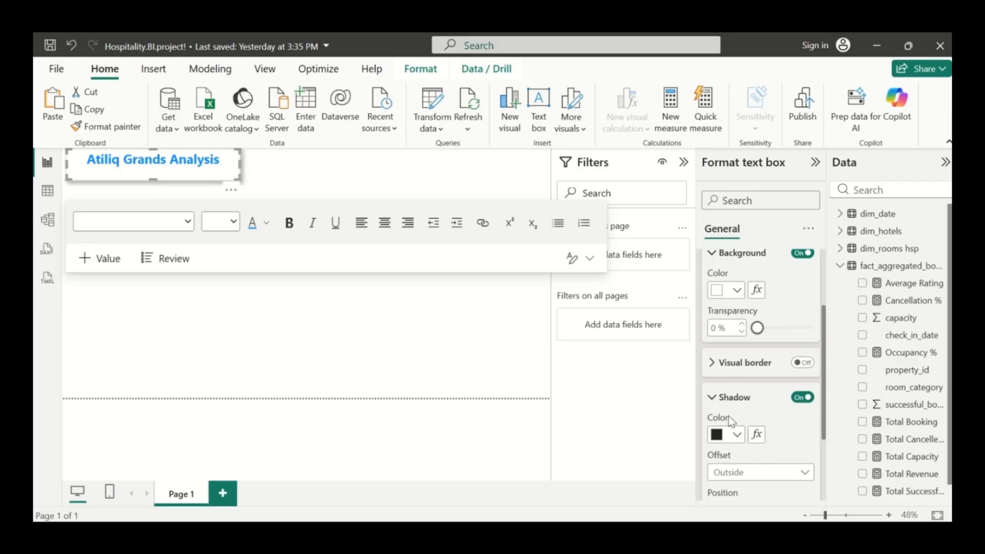
scroll(739, 359, "down", 2)
left_click(738, 323)
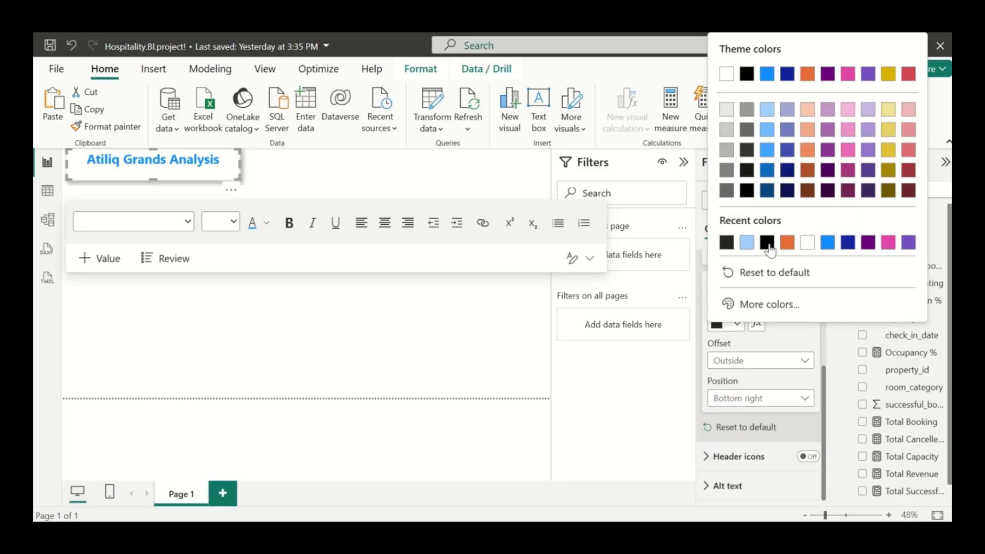
left_click(786, 244)
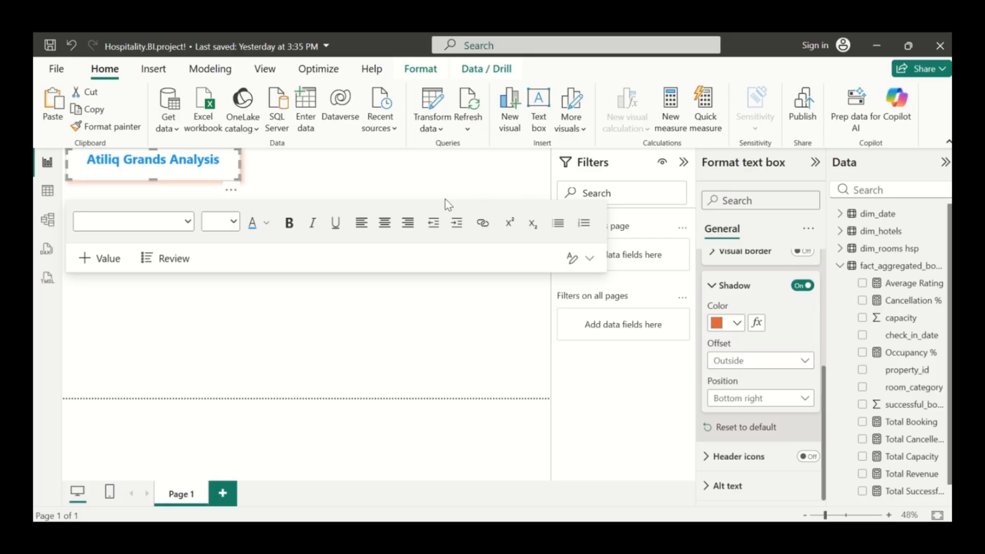
left_click(378, 189)
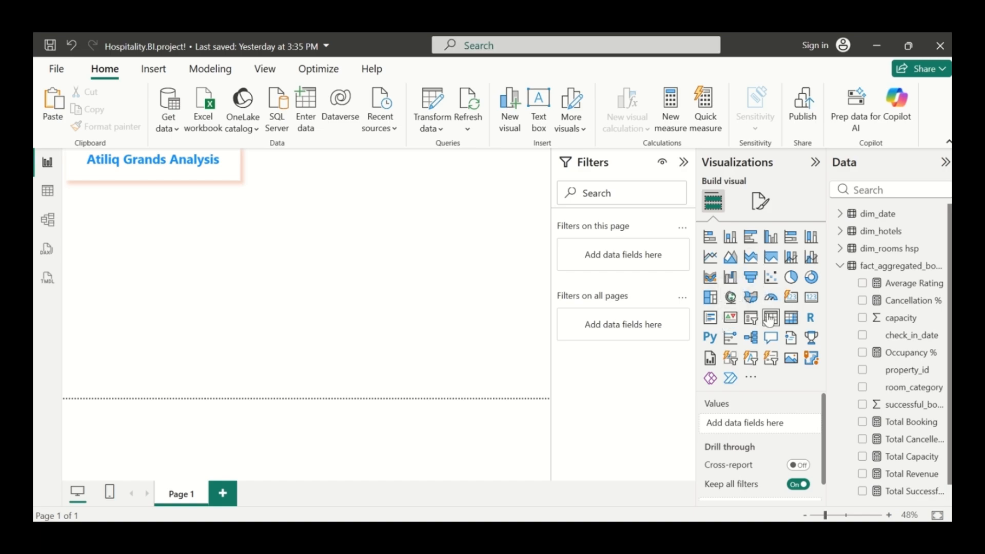
Add a slicer below the title, narrow it to about half the title's width, and fill it with property_name from dim_hotels.
left_click(751, 319)
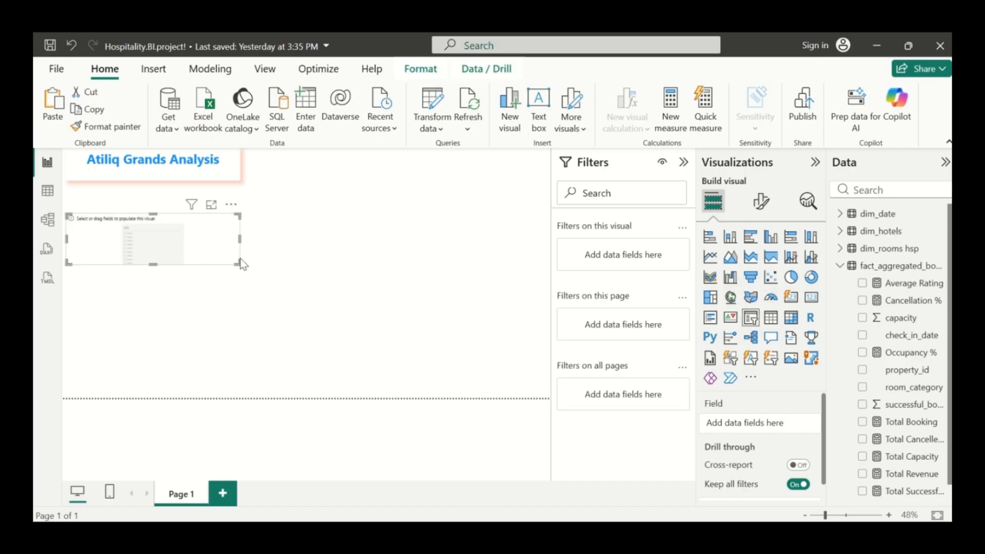
left_click_drag(240, 238, 153, 239)
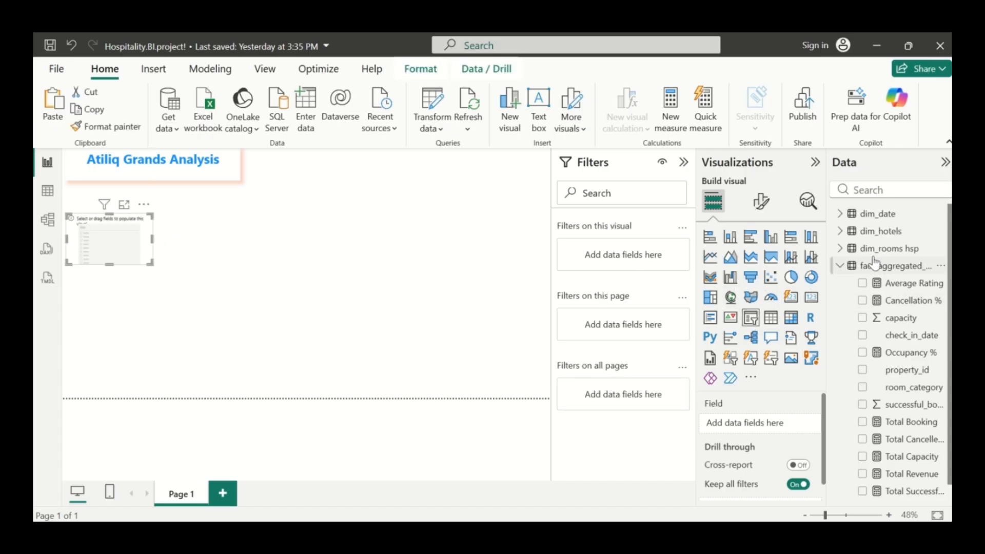
left_click(841, 249)
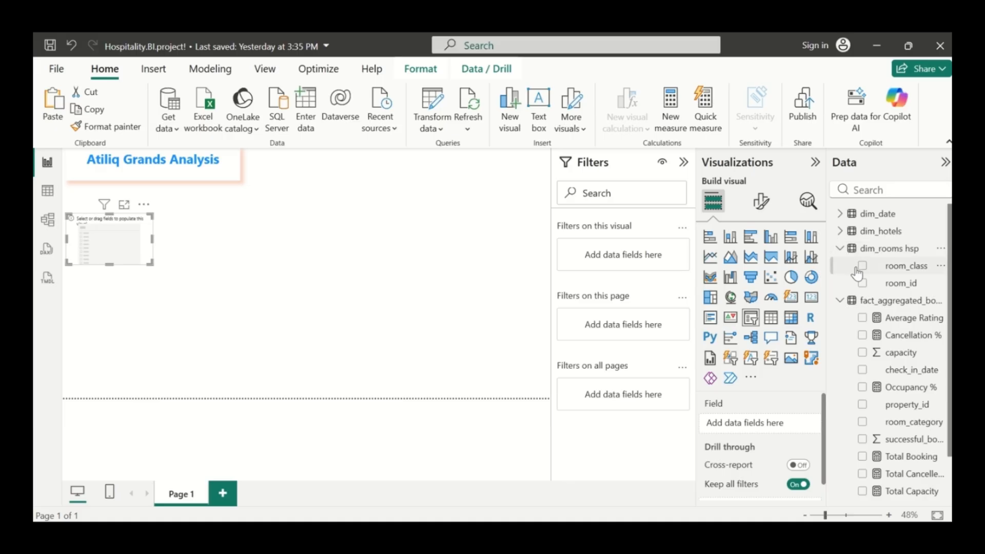
left_click(841, 231)
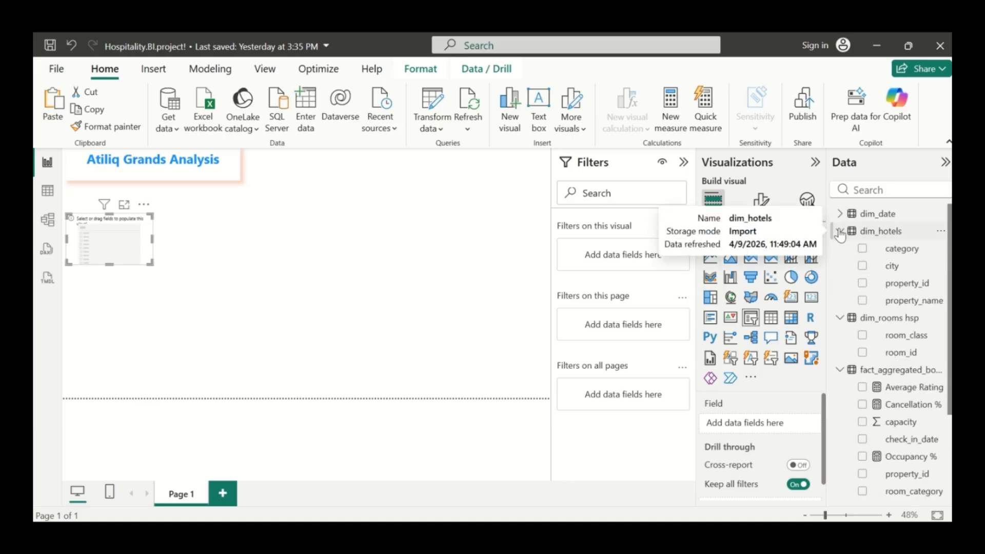
left_click(863, 301)
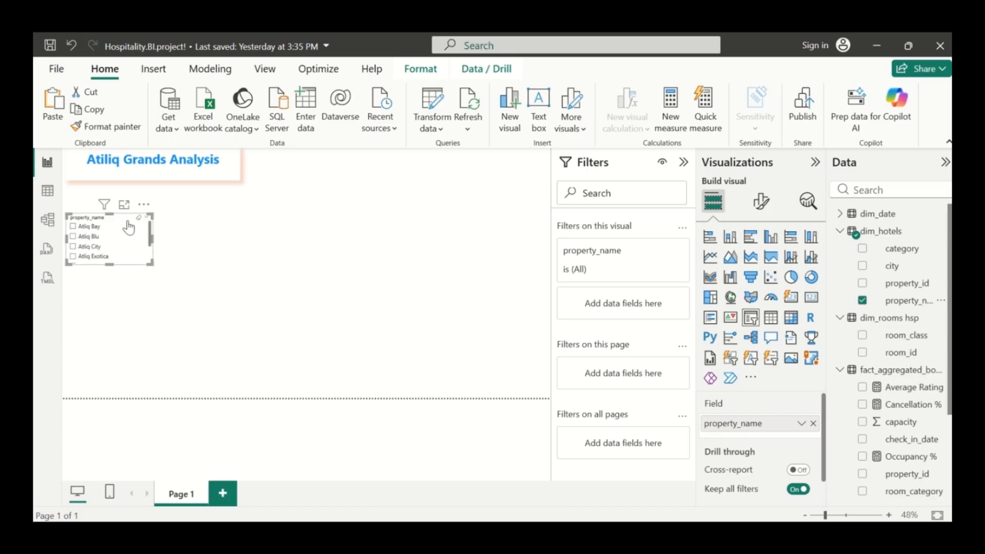
Set the property_name slicer's style to Dropdown and reduce the slicer's height to fit.
left_click(761, 202)
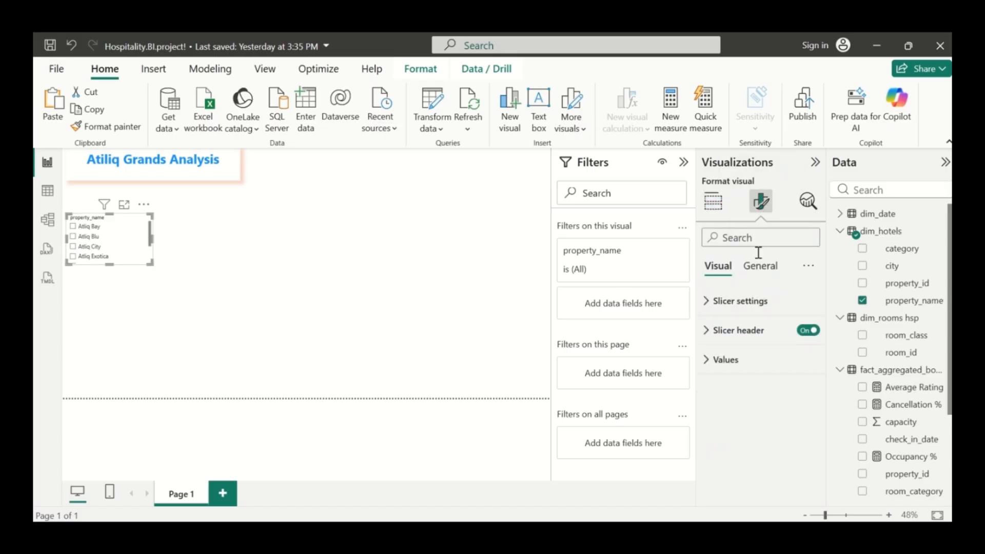
left_click(724, 302)
left_click(794, 381)
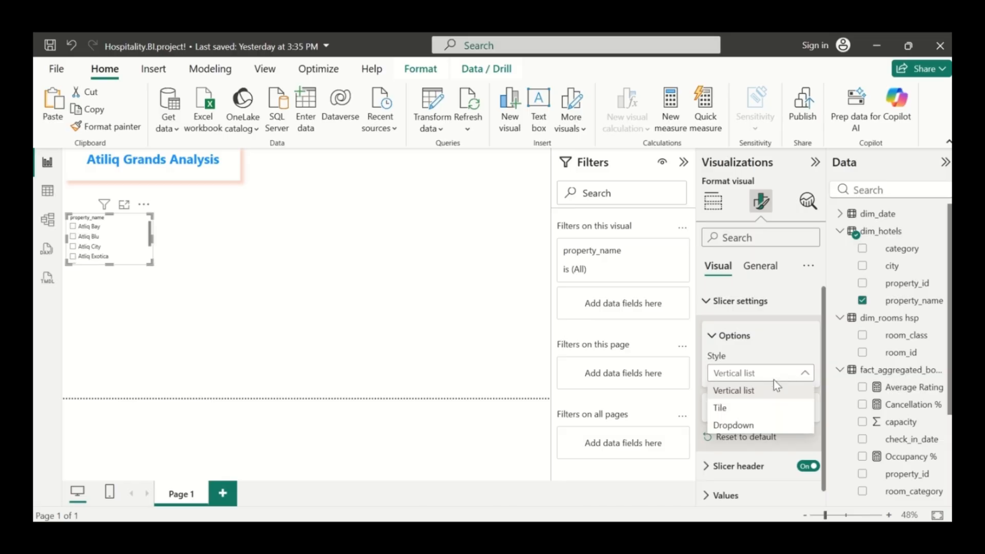
left_click(760, 427)
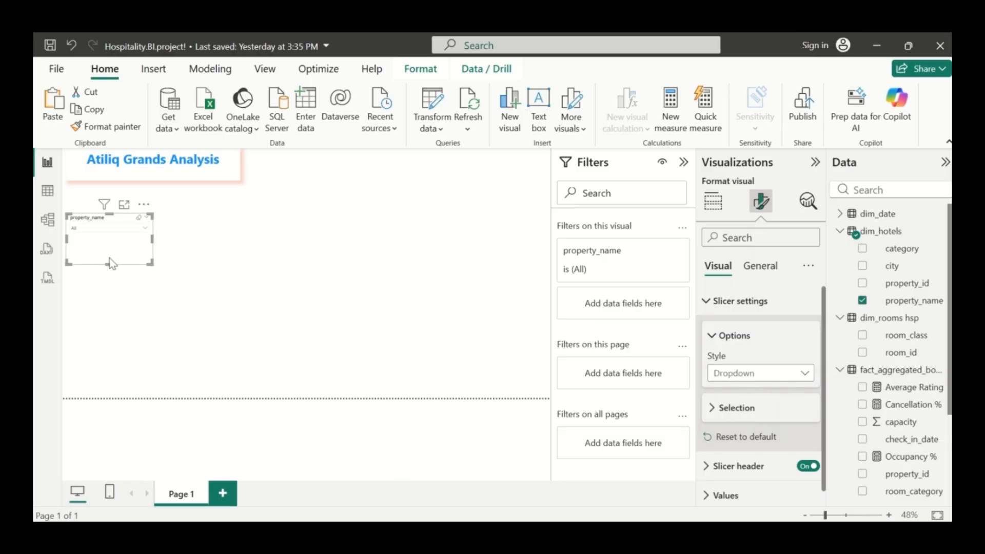
left_click_drag(105, 262, 105, 248)
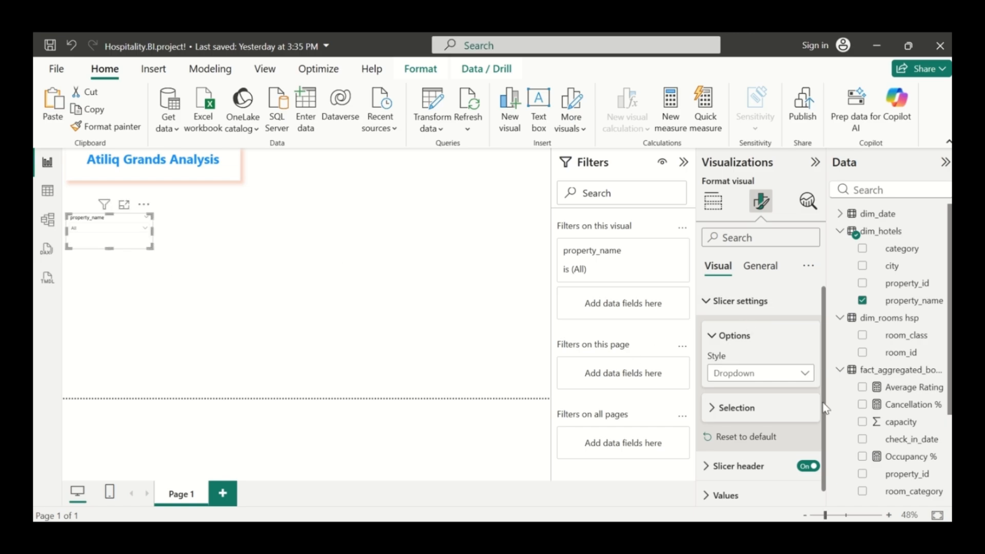
left_click(713, 308)
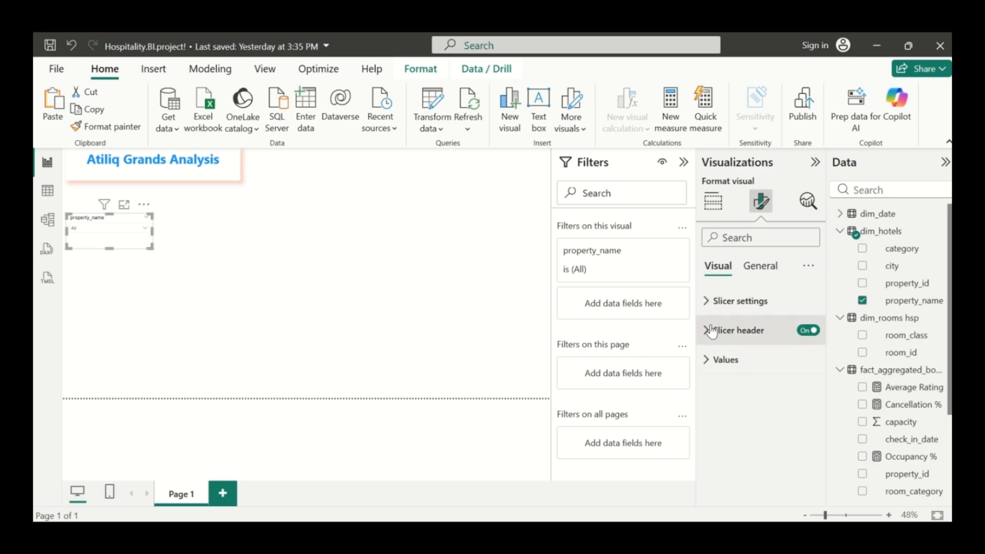
Make the slicer header bold and change its title text to "Property_name".
left_click(713, 331)
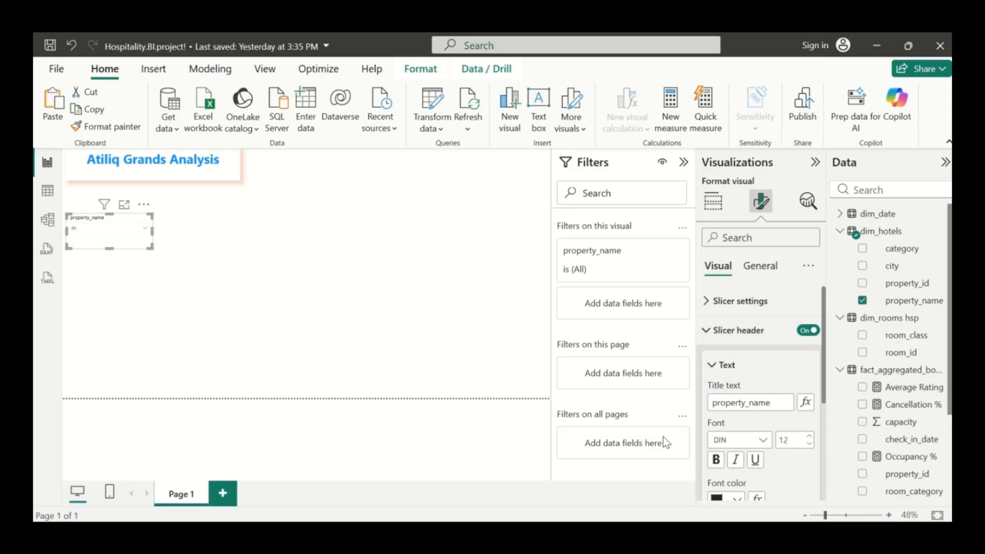
scroll(725, 427, "down", 2)
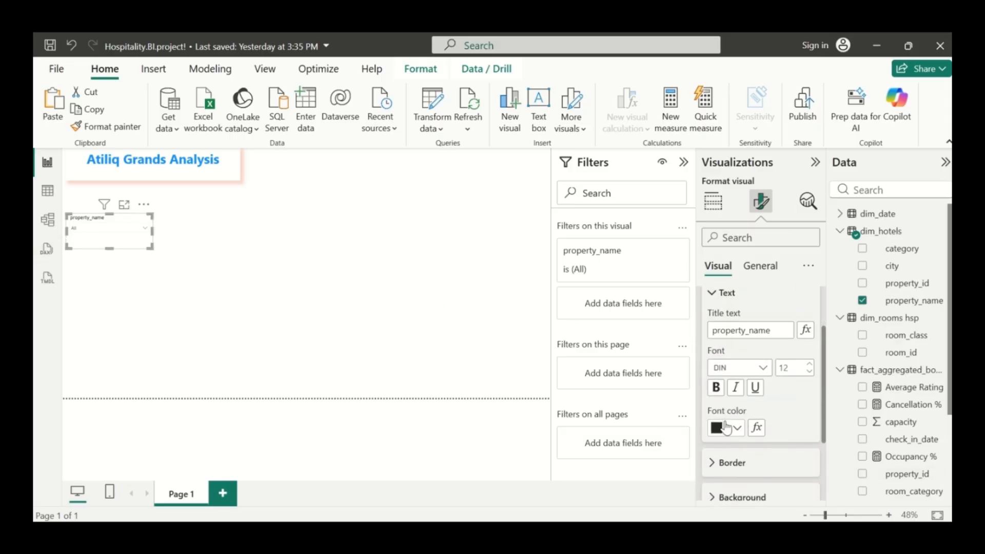
left_click(719, 389)
scroll(752, 434, "down", 3)
scroll(753, 431, "up", 4)
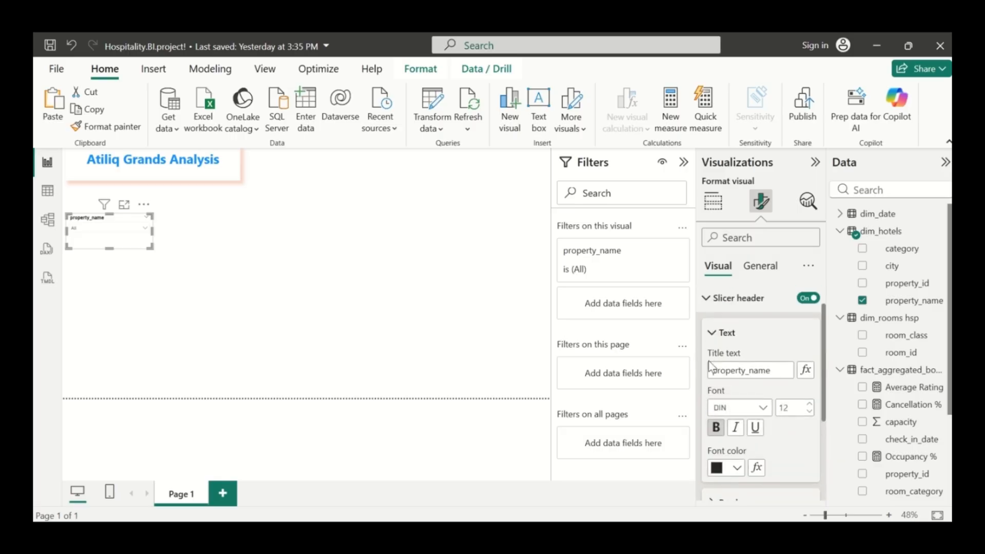
left_click(718, 370)
key("BackSpace")
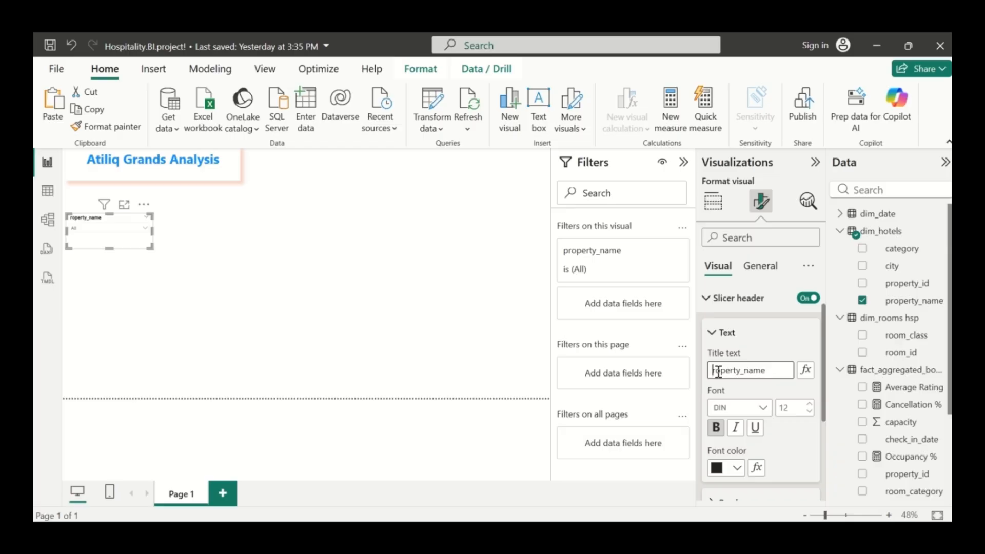
type("P")
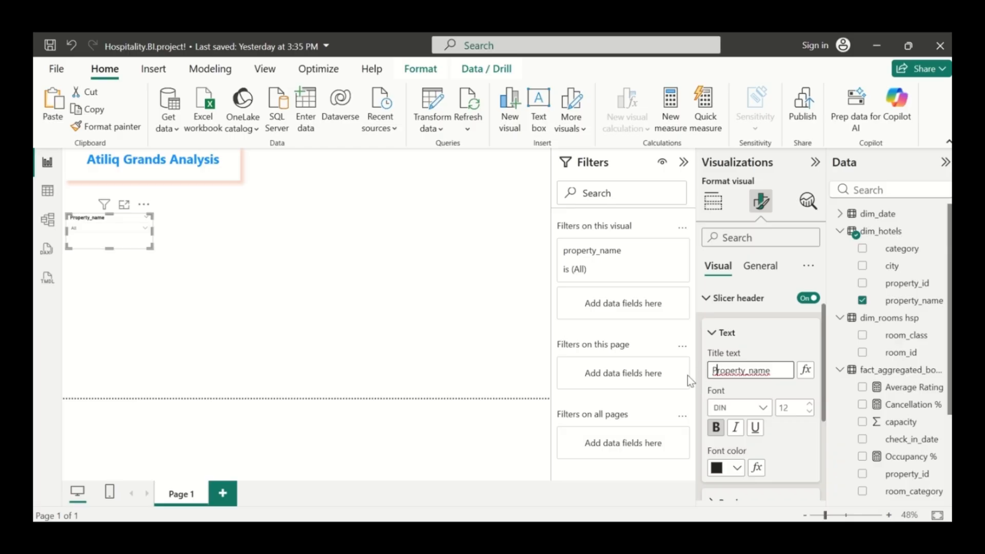
scroll(735, 357, "down", 2)
scroll(735, 358, "up", 2)
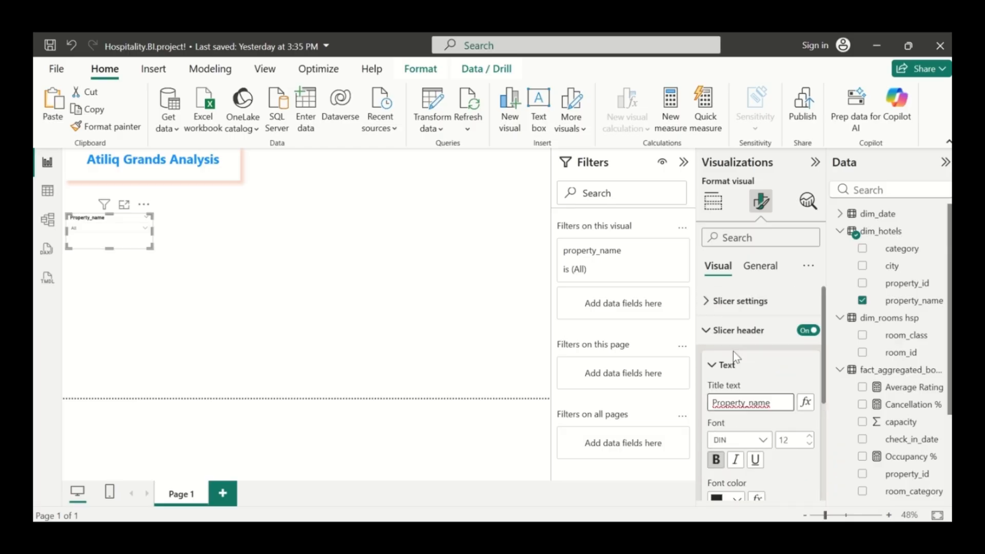
left_click(707, 334)
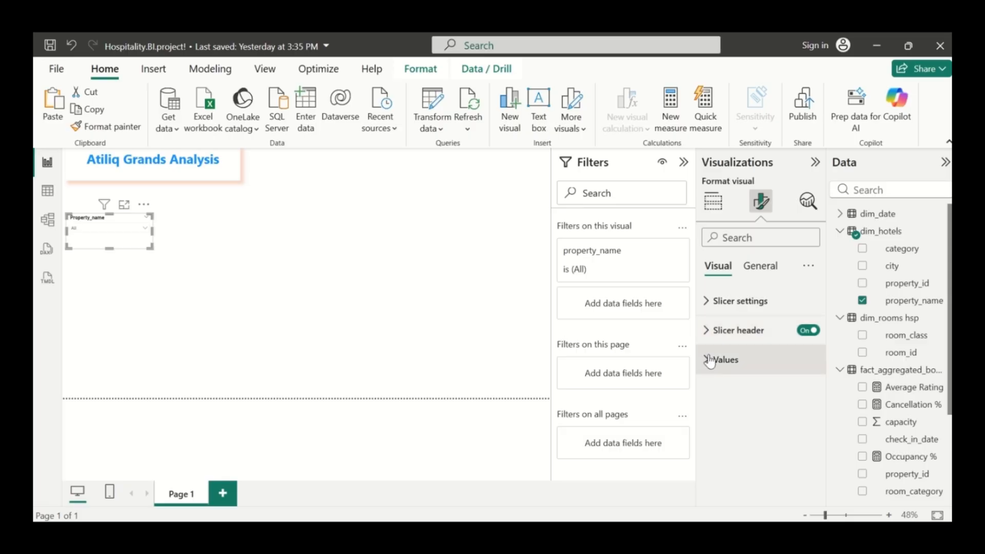
Make the values text of the property name slicer bold.
left_click(710, 361)
scroll(713, 362, "down", 3)
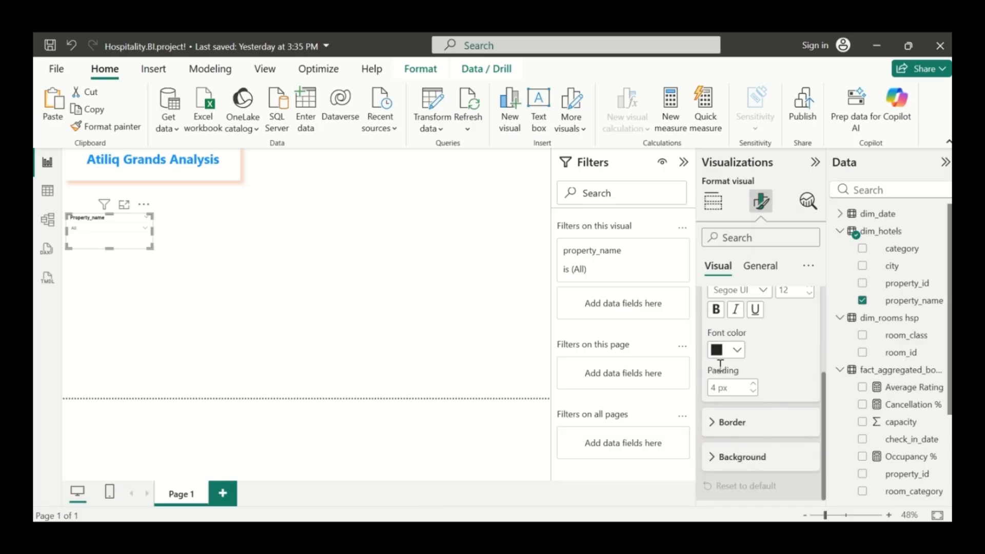
left_click(717, 310)
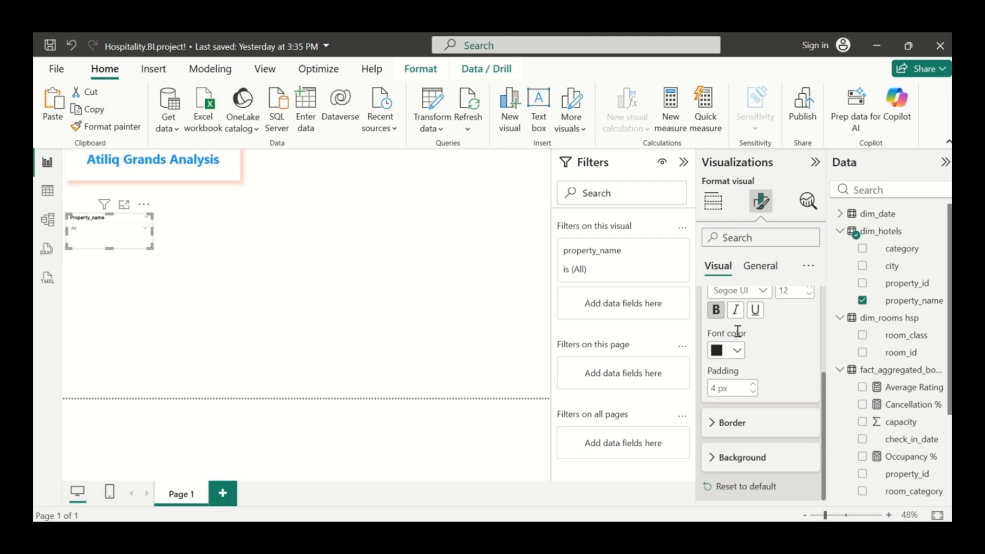
Set the property name slicer's values text to size 14 and its font color to black.
scroll(761, 350, "up", 3)
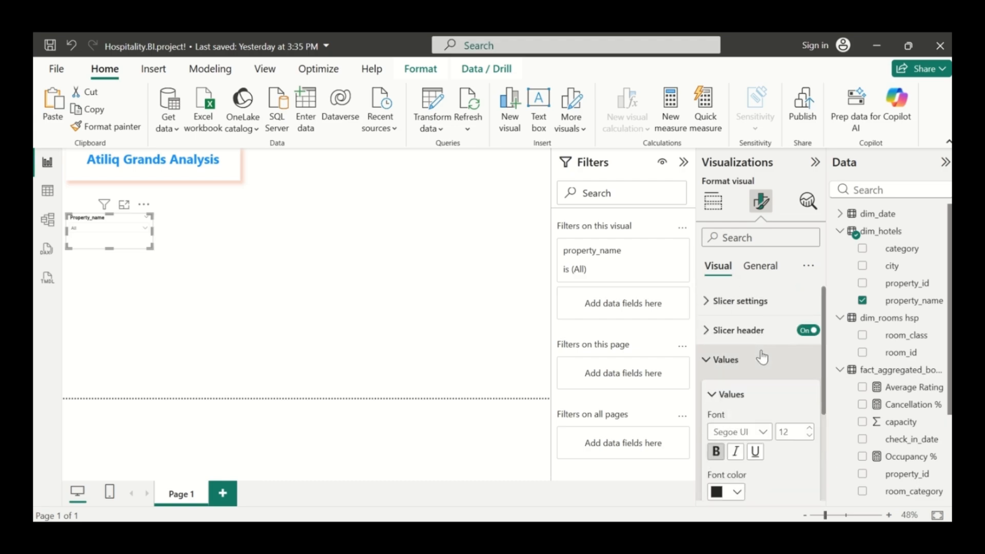
scroll(762, 357, "down", 3)
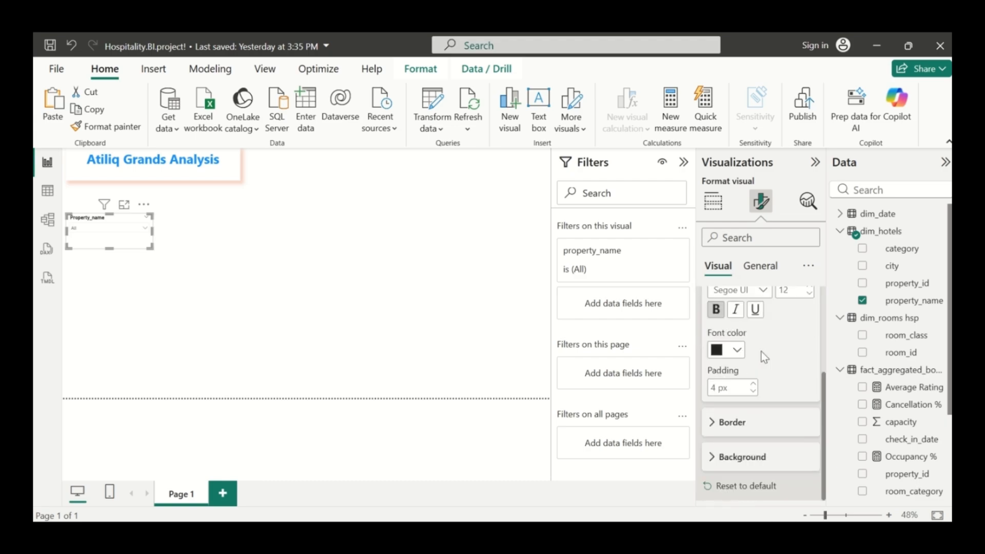
scroll(762, 352, "up", 2)
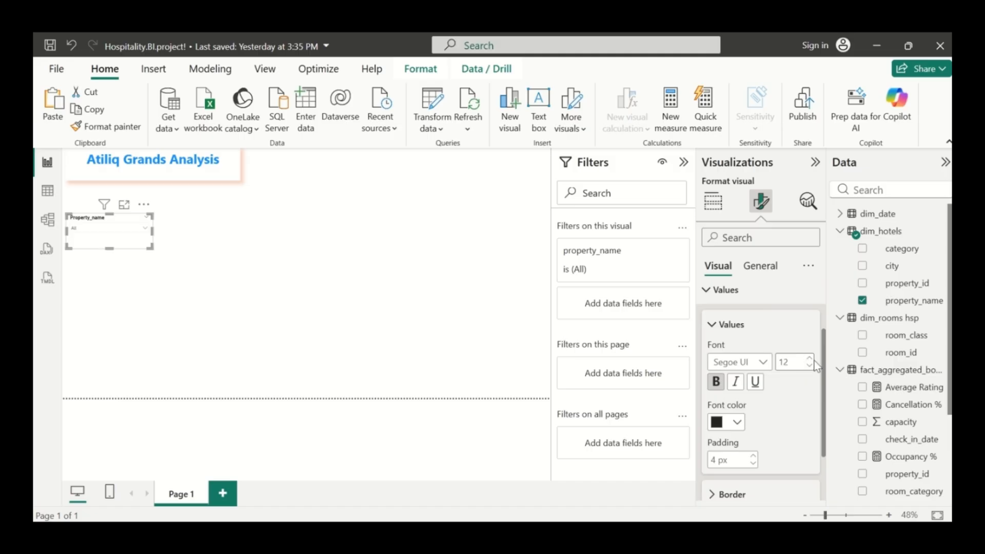
left_click(810, 359)
left_click(738, 423)
left_click(748, 279)
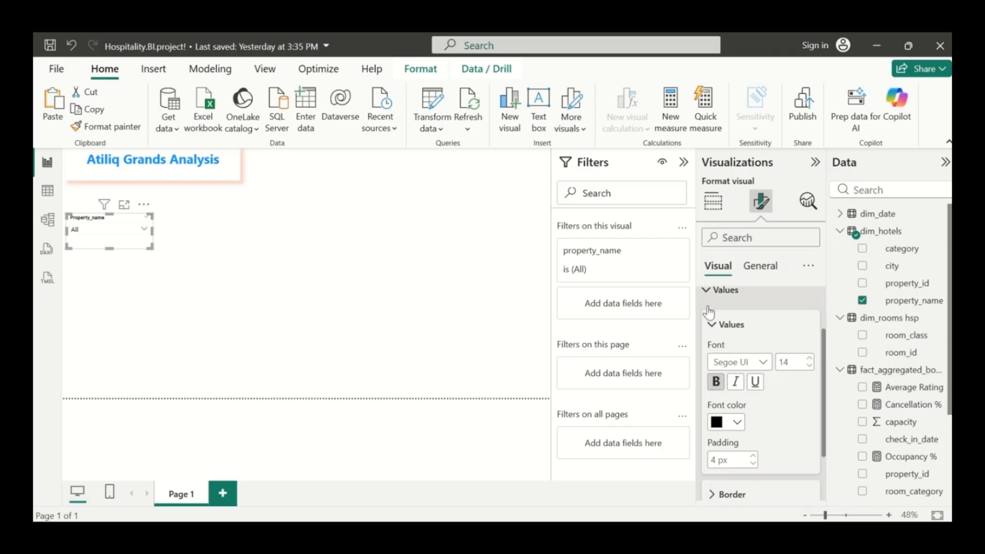
scroll(775, 405, "down", 2)
scroll(767, 378, "up", 5)
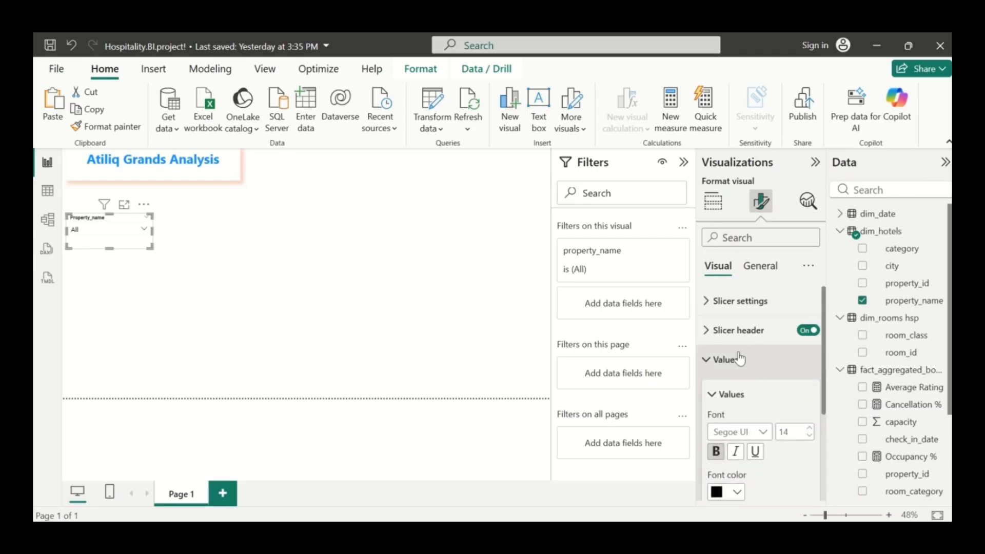
left_click(708, 332)
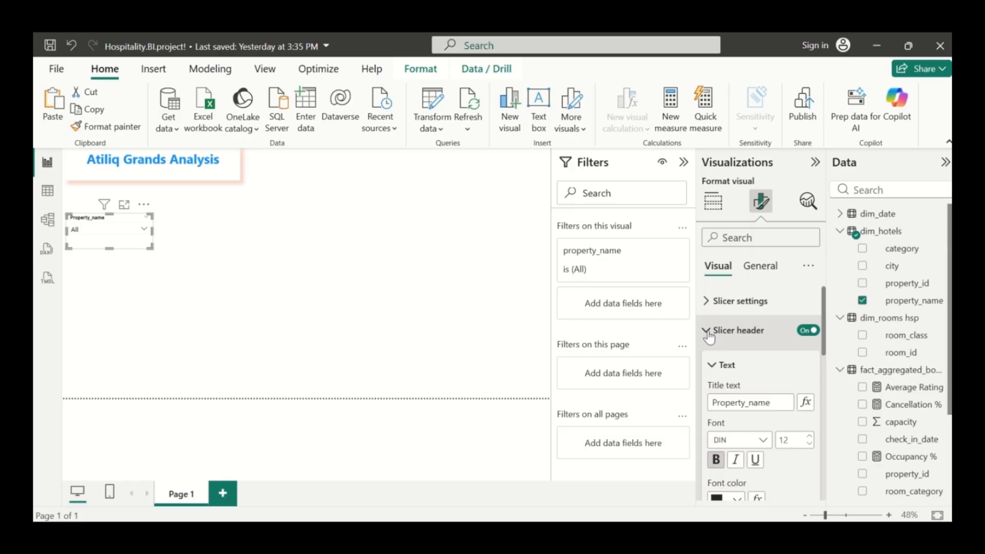
left_click(707, 331)
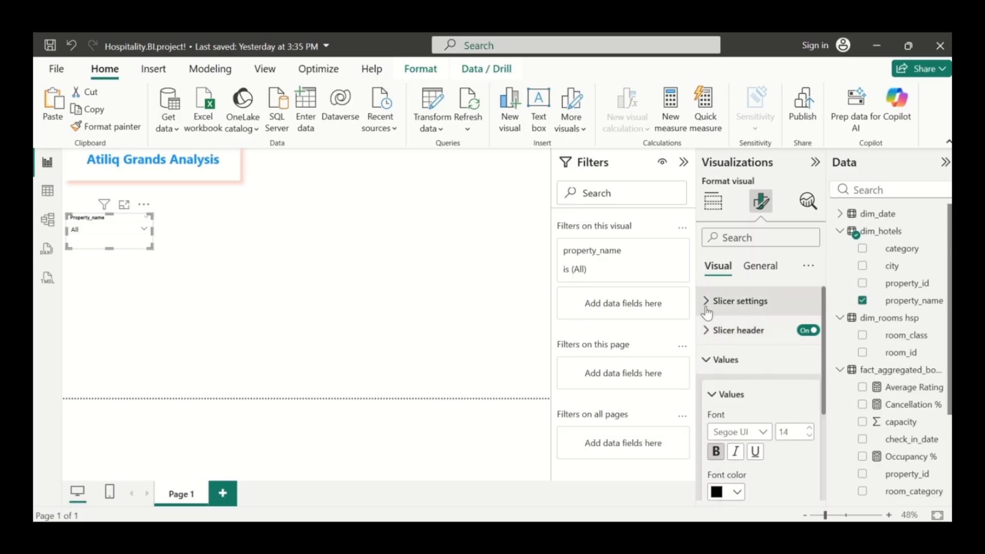
left_click(708, 359)
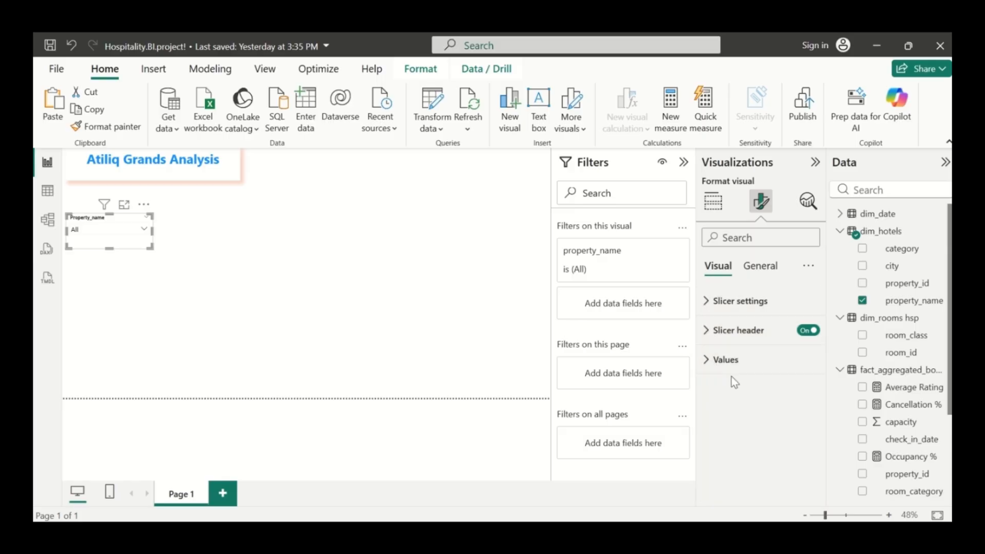
Give the property name slicer a light blue background color.
left_click(760, 266)
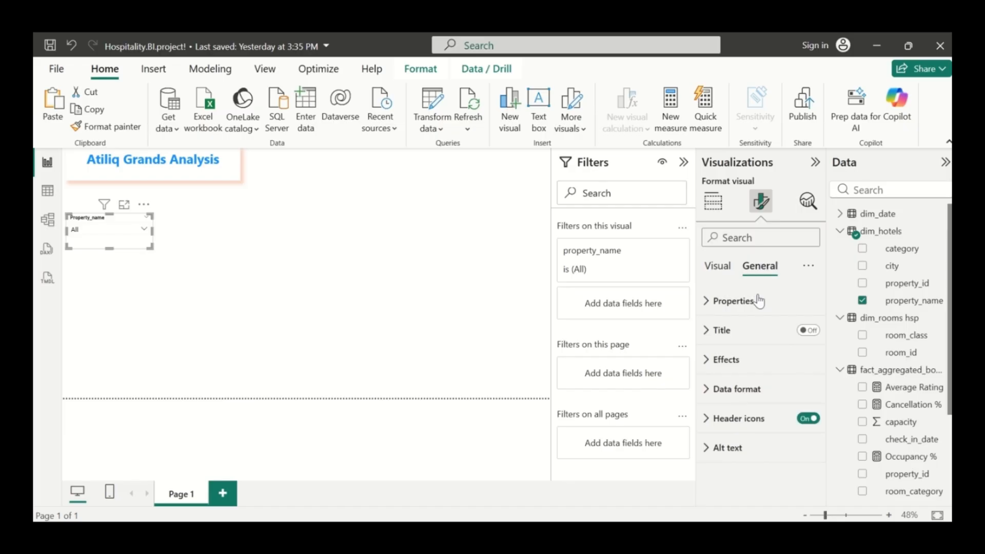
left_click(713, 360)
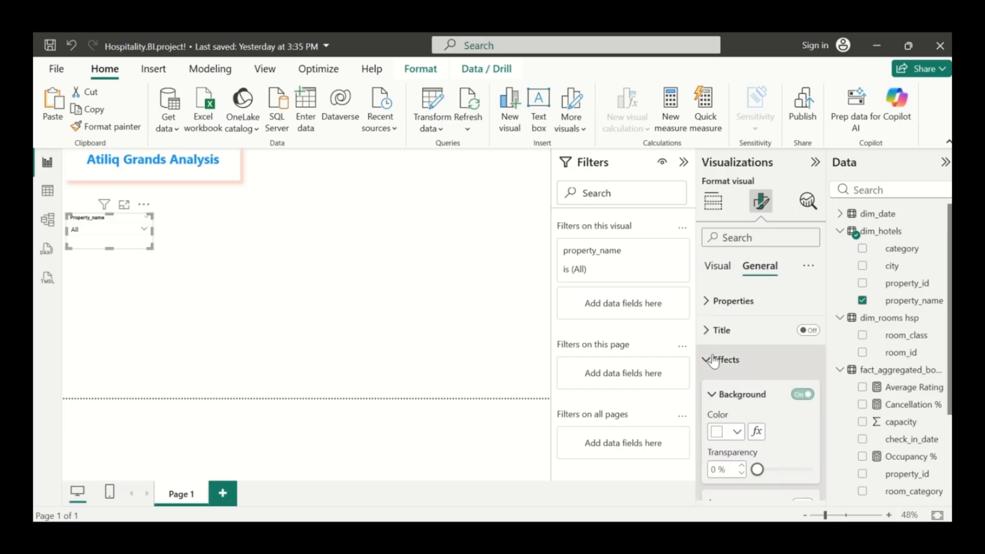
scroll(714, 360, "down", 3)
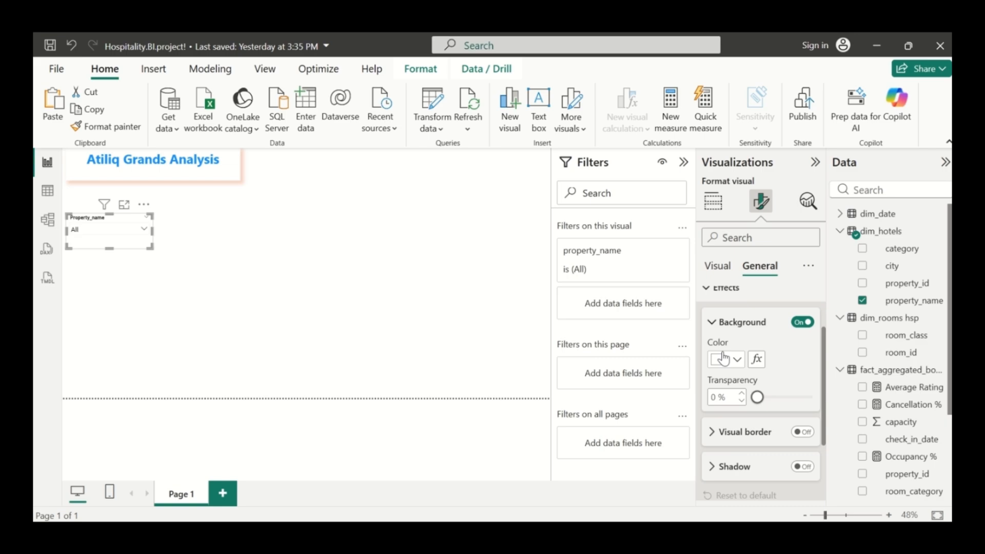
left_click(737, 359)
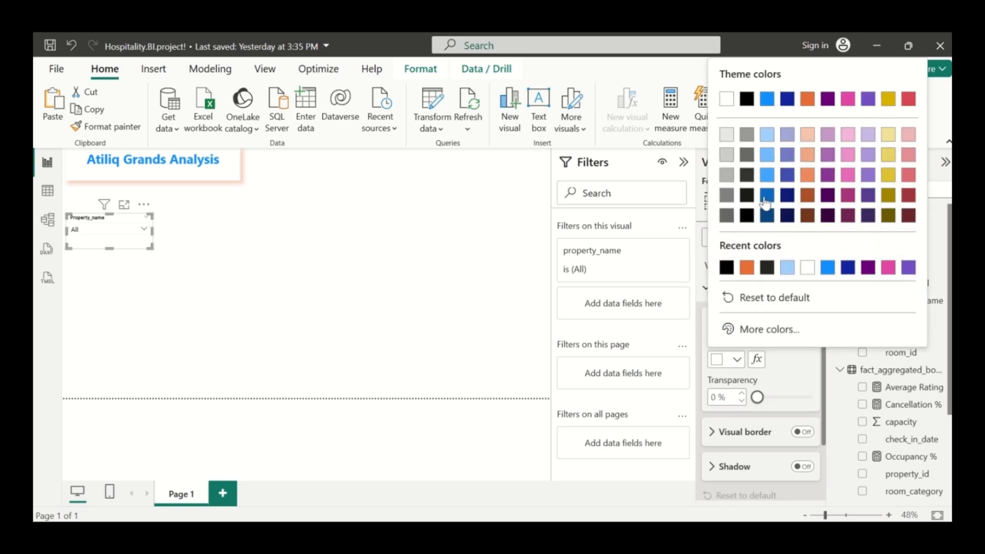
left_click(767, 135)
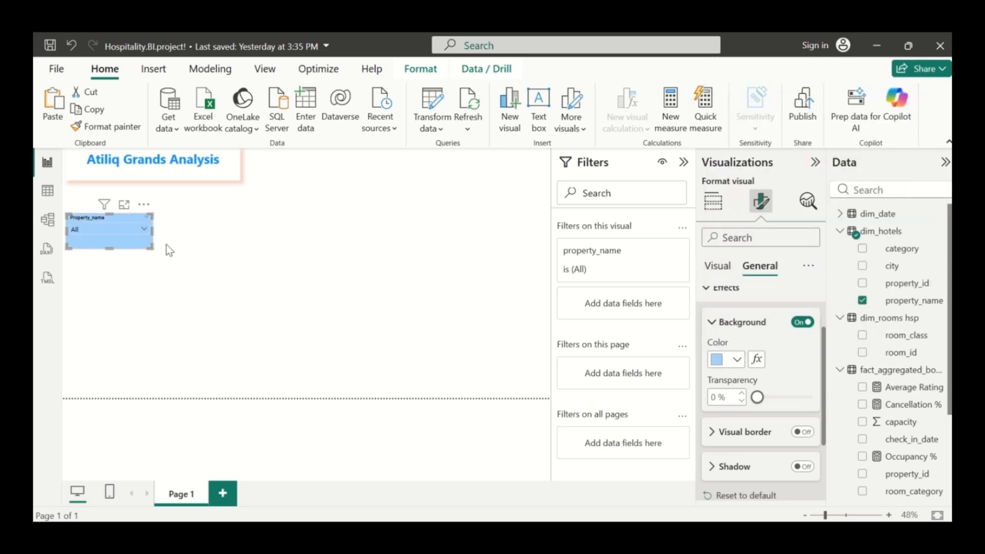
left_click(212, 233)
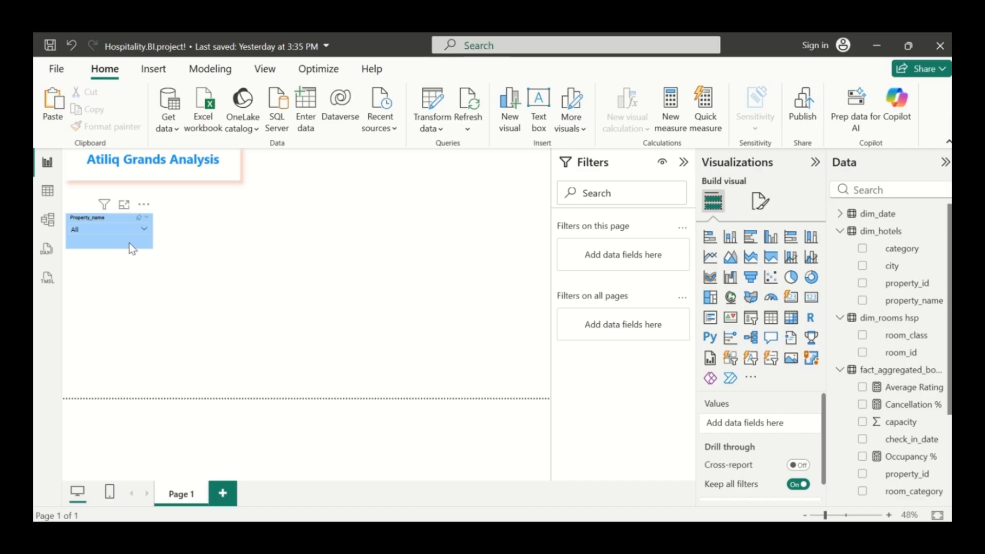
Narrow the Property_name slicer by about a fifth and place a duplicate of it directly to its right.
left_click(152, 234)
left_click_drag(152, 235, 136, 236)
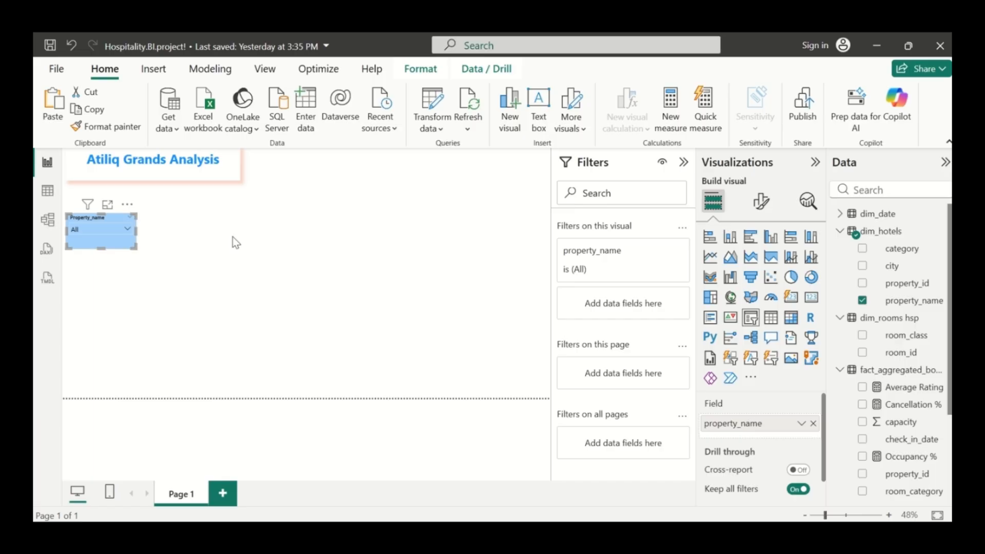
key("ctrl+v")
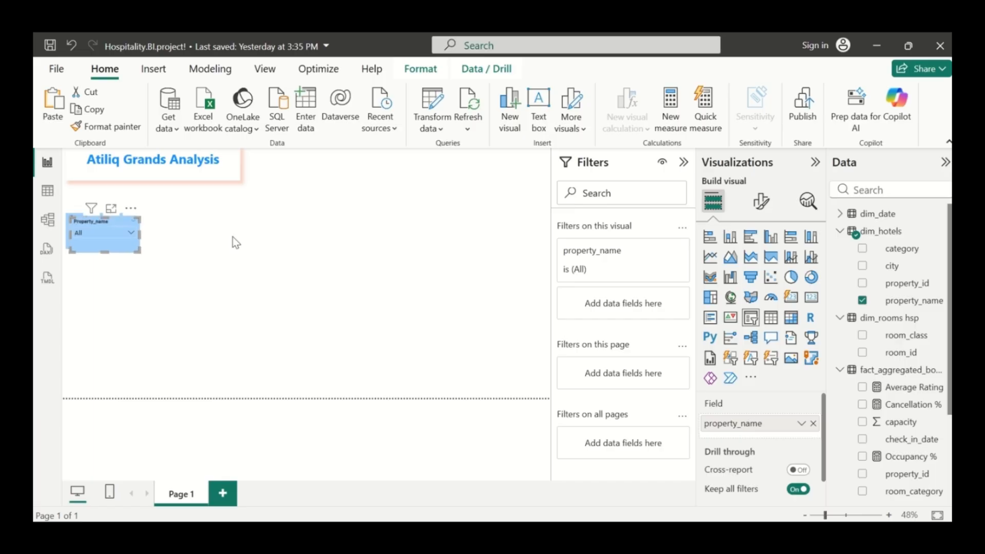
left_click_drag(102, 252, 142, 233)
left_click_drag(118, 247, 178, 244)
left_click(194, 241)
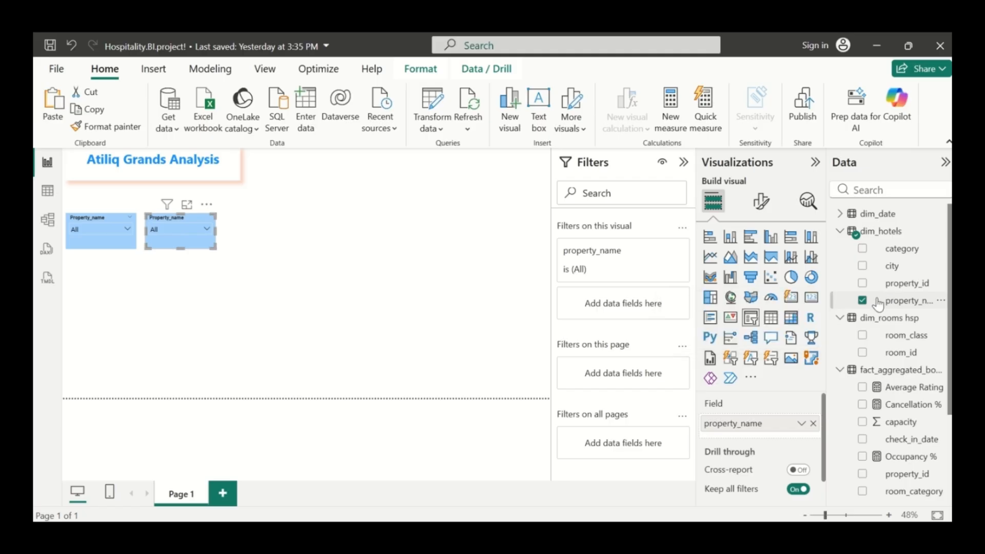
Replace property_name in the duplicated slicer with booking_platform from fact_bookings and check its dropdown options.
left_click(840, 214)
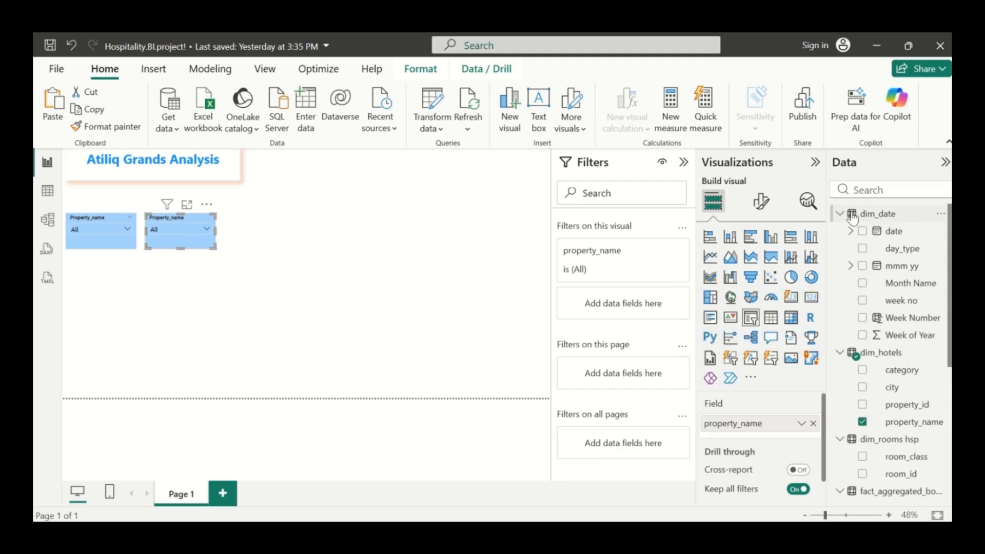
left_click(840, 214)
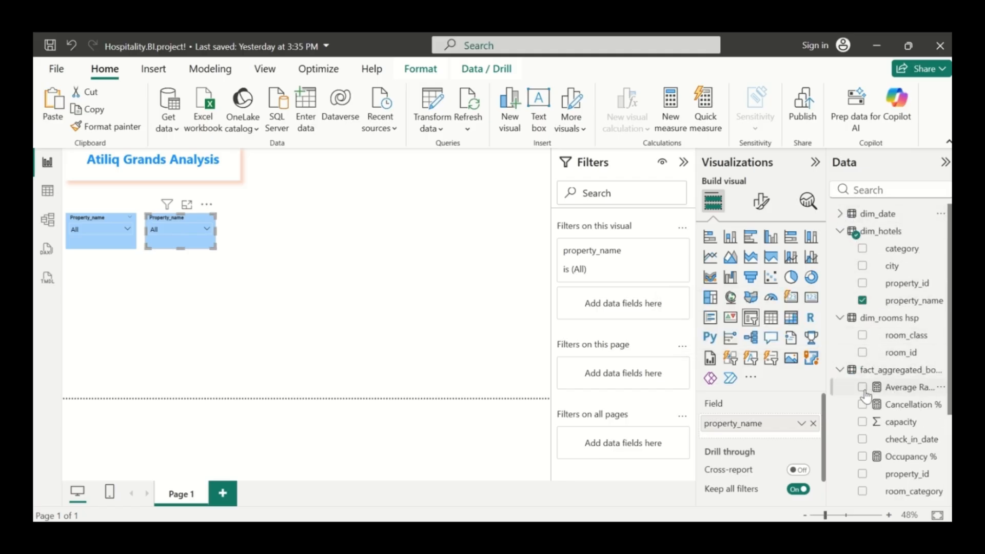
scroll(866, 400, "down", 3)
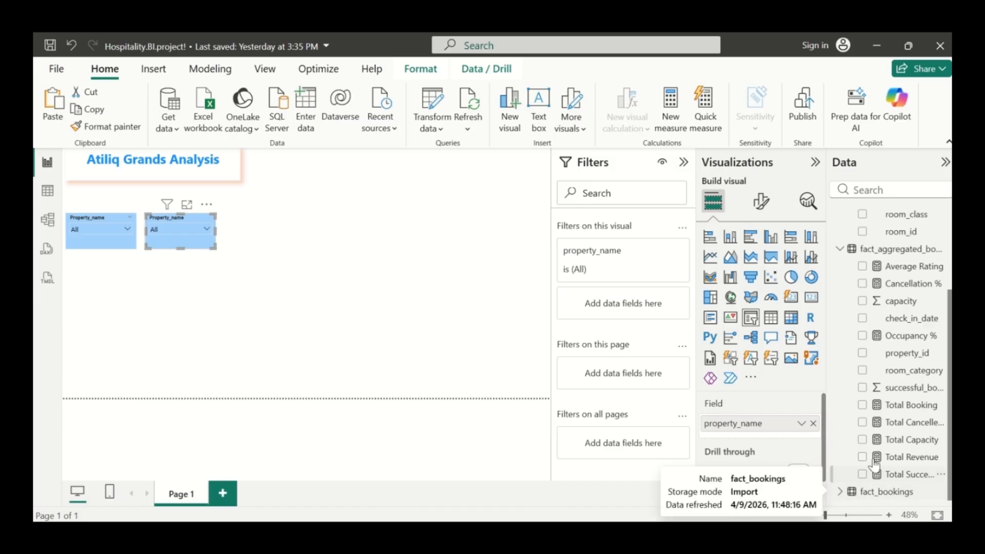
left_click(840, 494)
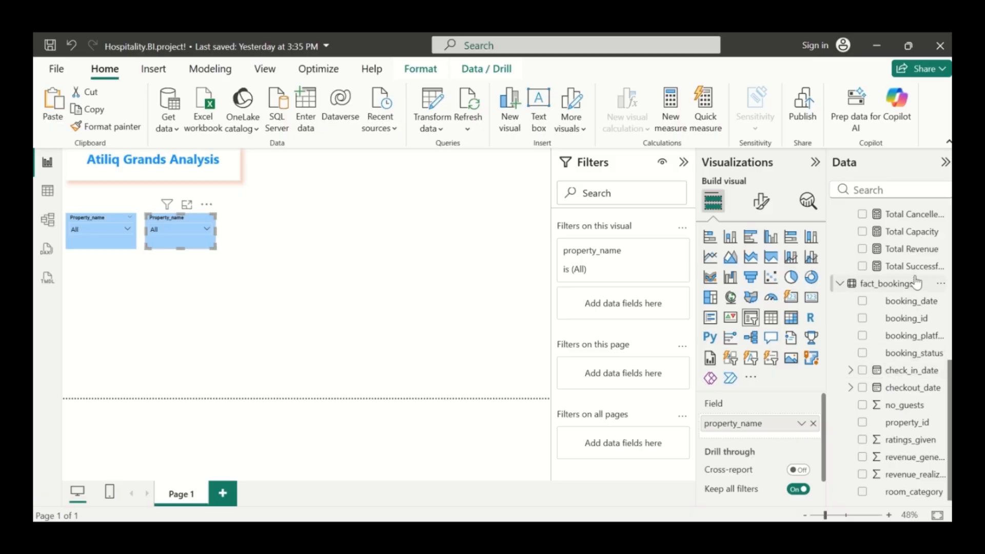
left_click(813, 424)
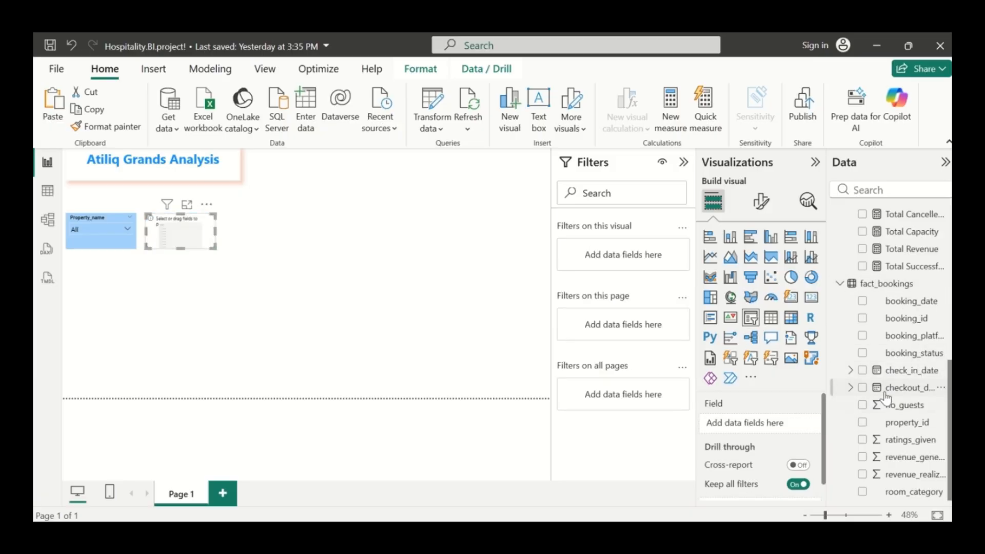
left_click(863, 353)
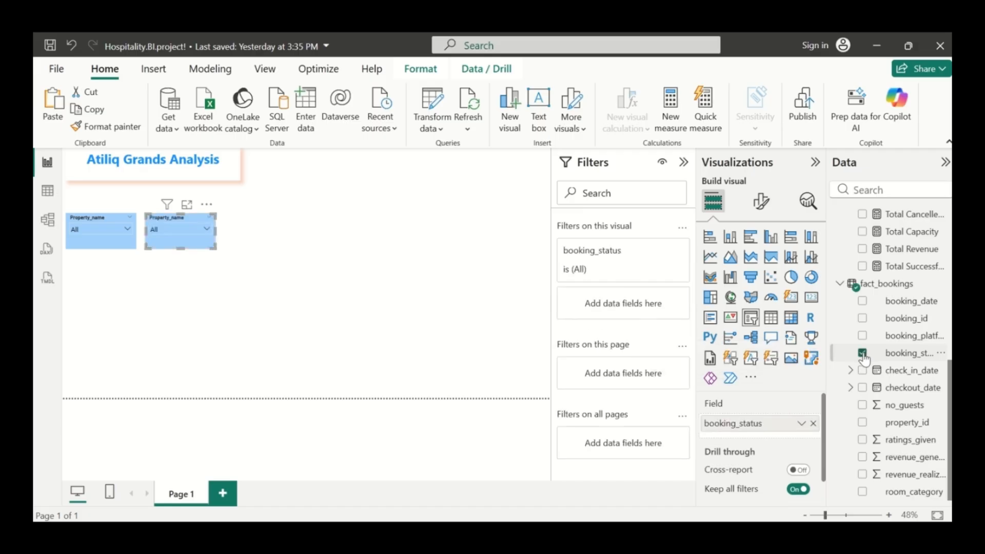
left_click(862, 354)
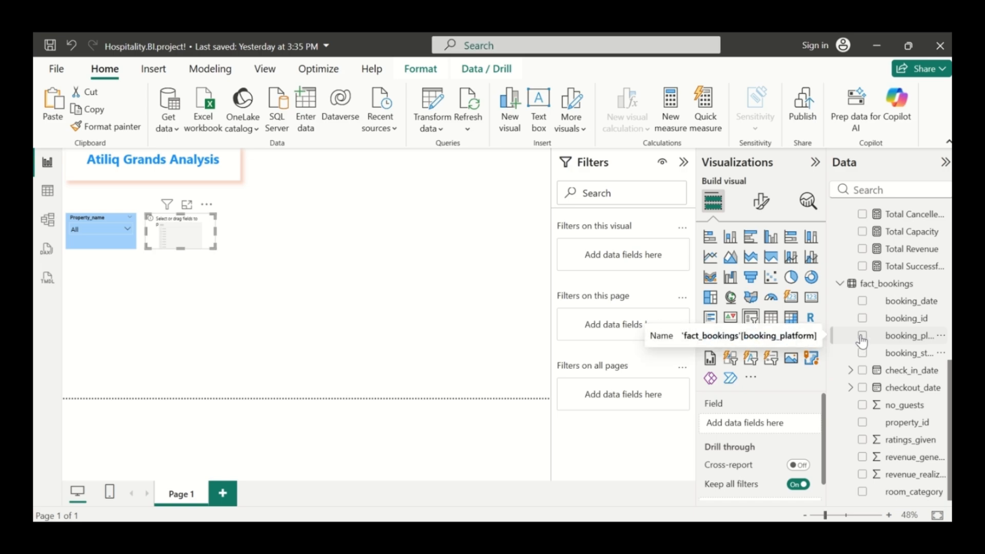
left_click(863, 336)
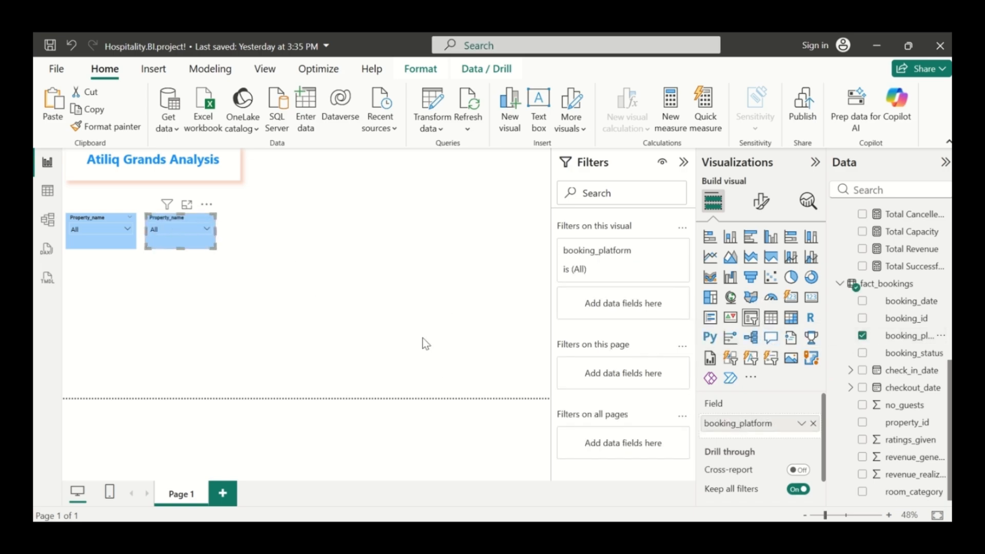
left_click(195, 227)
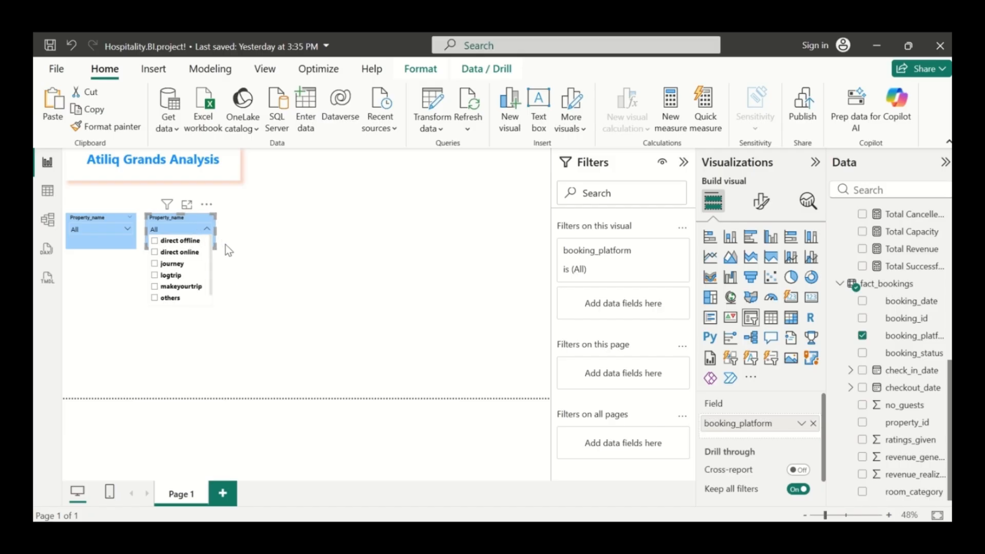
left_click(174, 226)
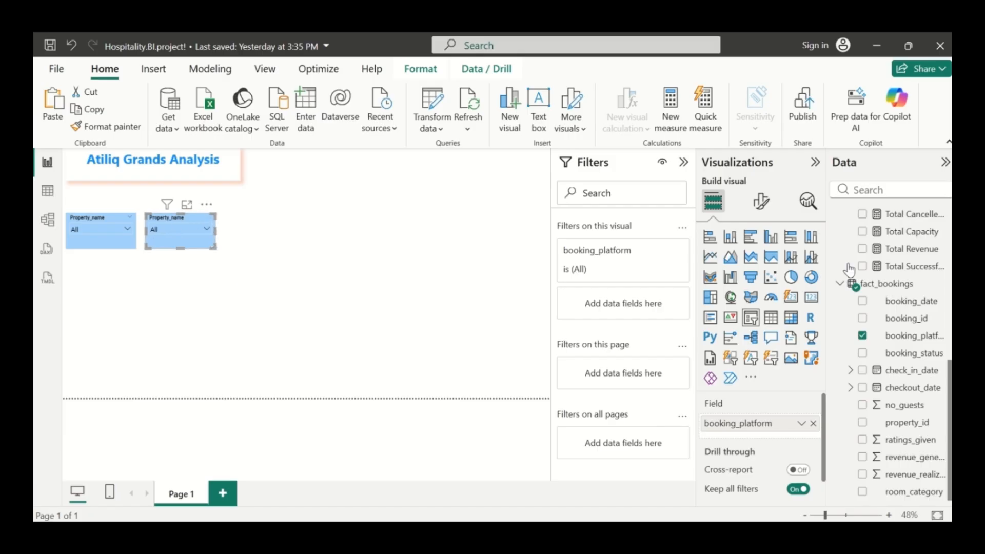
Change the second slicer's header title text to "Booking Platform".
left_click(755, 203)
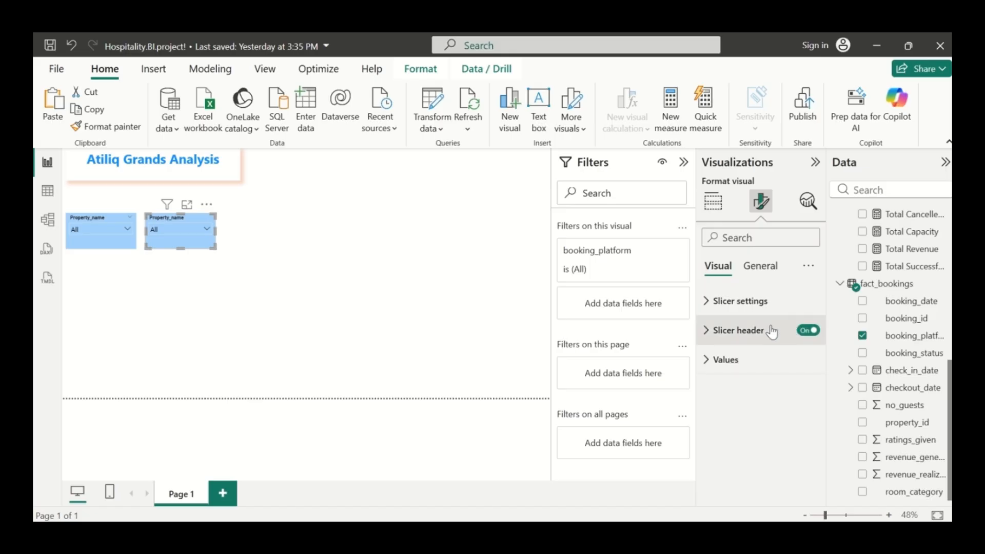
left_click(714, 330)
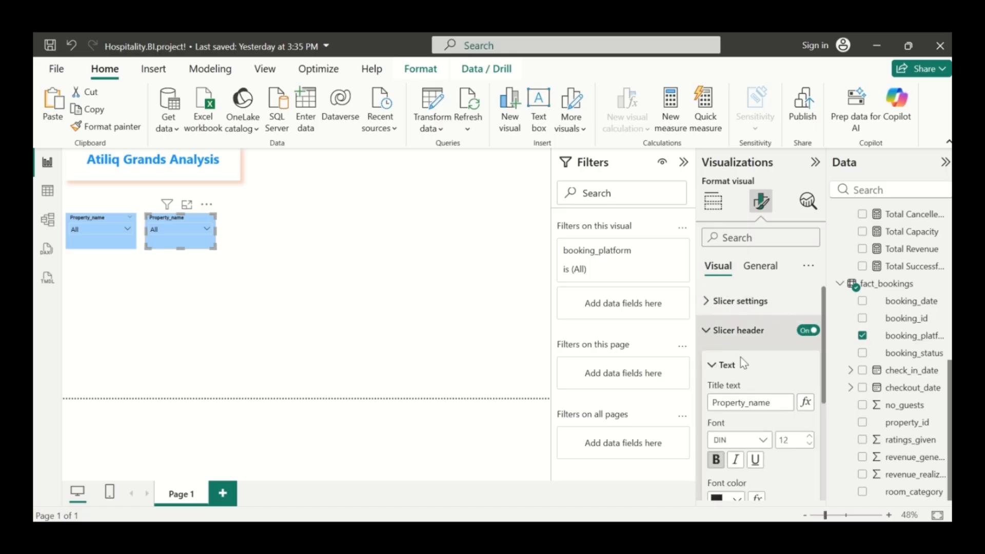
left_click(774, 403)
key("BackSpace")
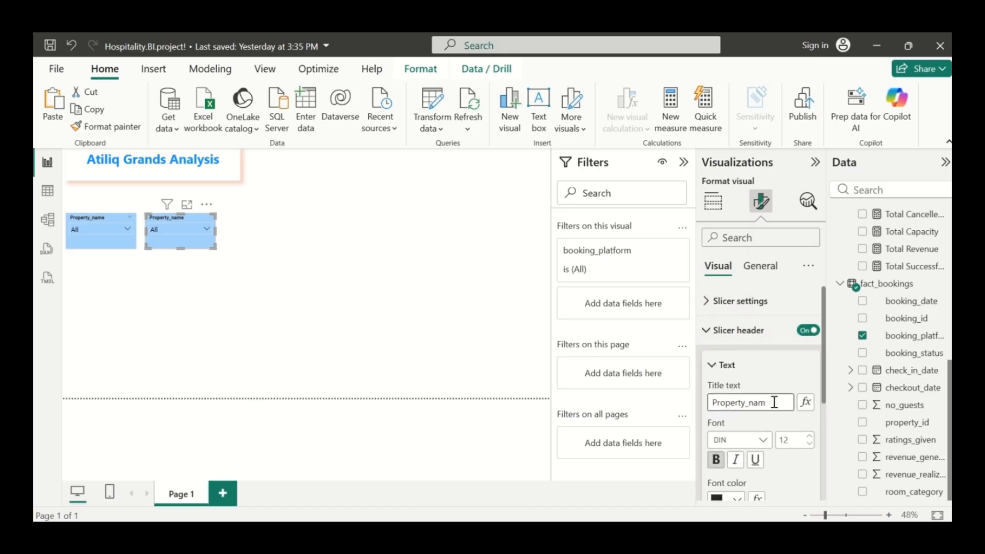
key("BackSpace")
key("BackSpace")
key("BackSpace")
key("BackSpace")
key("BackSpace")
key("BackSpace")
key("BackSpace")
key("BackSpace")
key("BackSpace")
key("BackSpace")
key("BackSpace")
key("BackSpace")
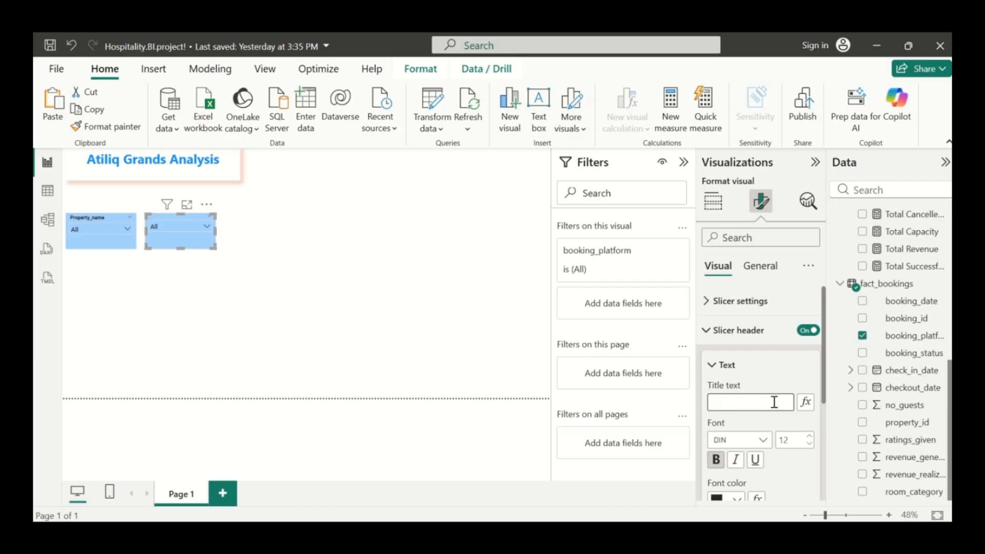
type("Booking")
type("Plat")
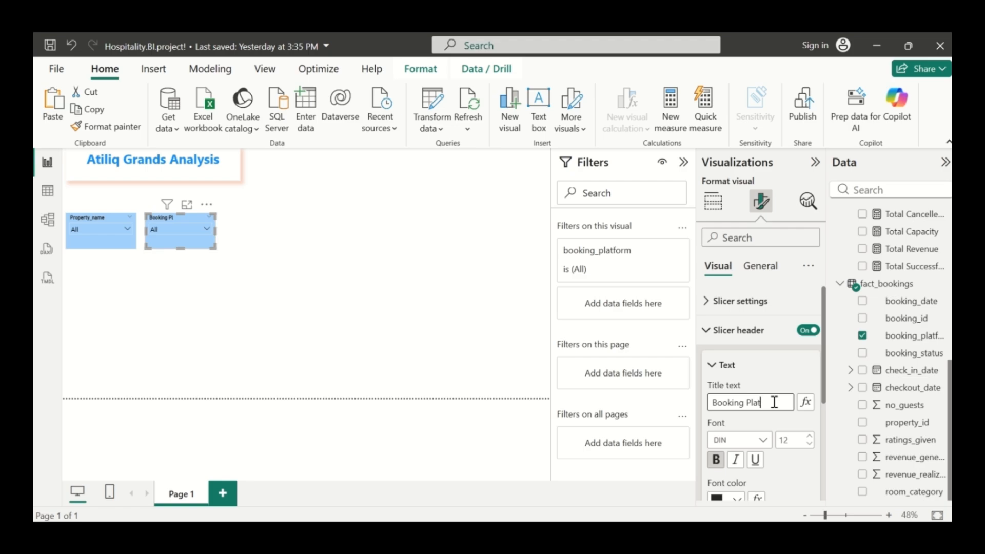
type("form")
left_click(334, 251)
Duplicate the Booking Platform slicer and place the copy to its right in the same row.
left_click(200, 247)
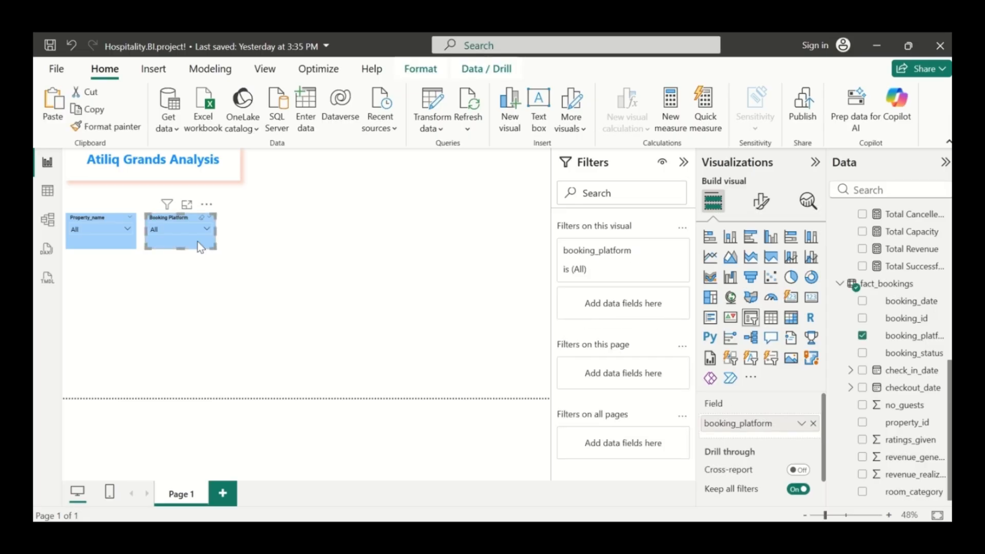
key("ctrl+c")
key("ctrl+v")
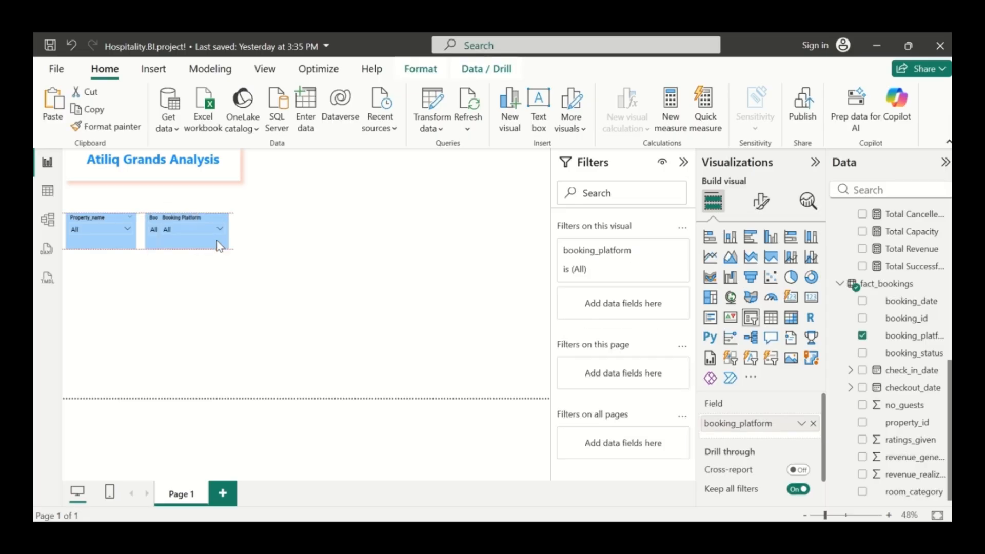
left_click_drag(217, 240, 271, 241)
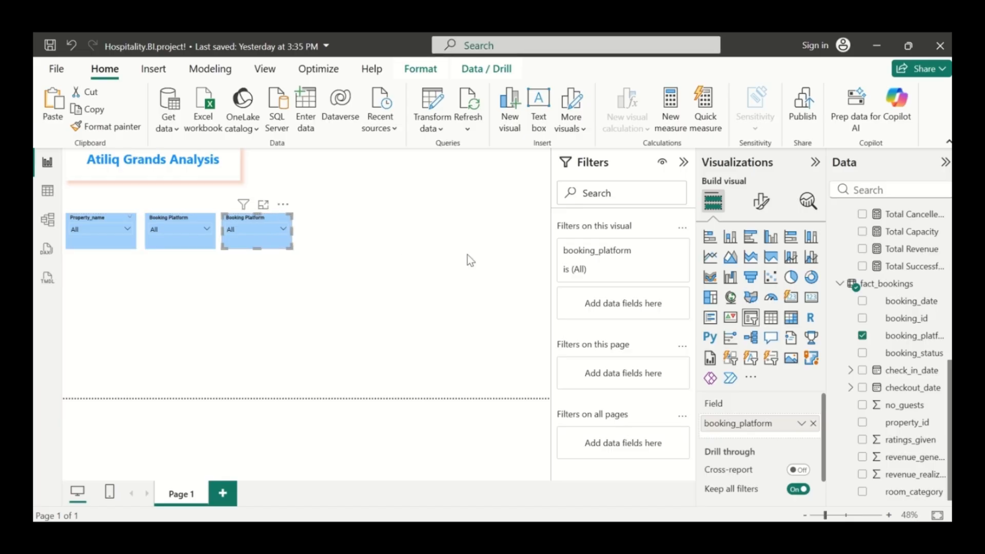
Replace booking_platform in the third slicer with Month Name from dim_date and check its dropdown options.
scroll(838, 328, "up", 6)
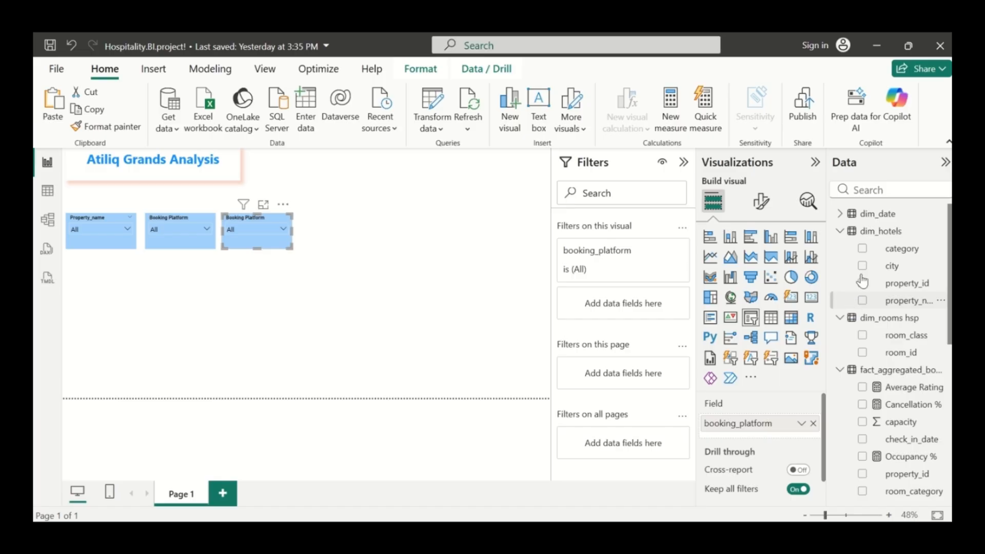
left_click(841, 215)
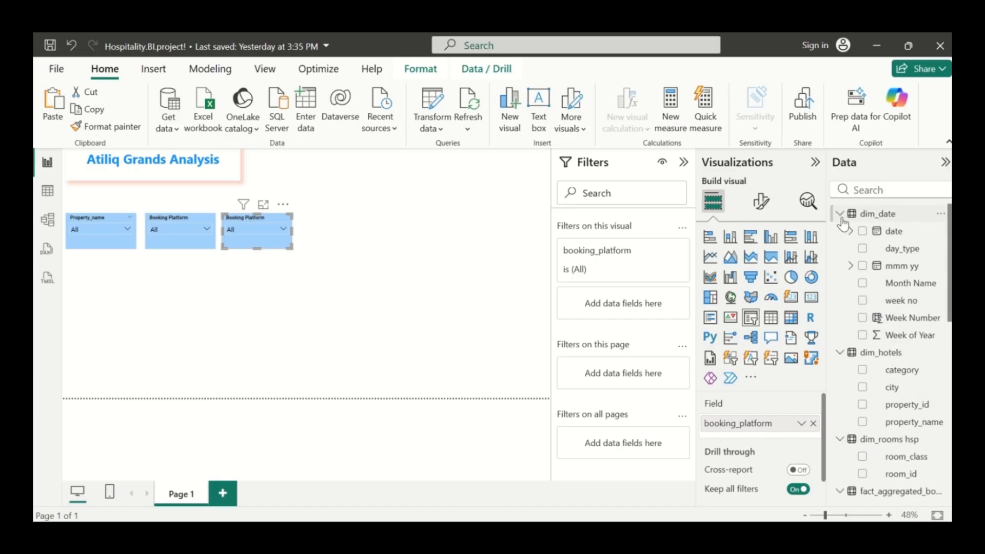
left_click(864, 285)
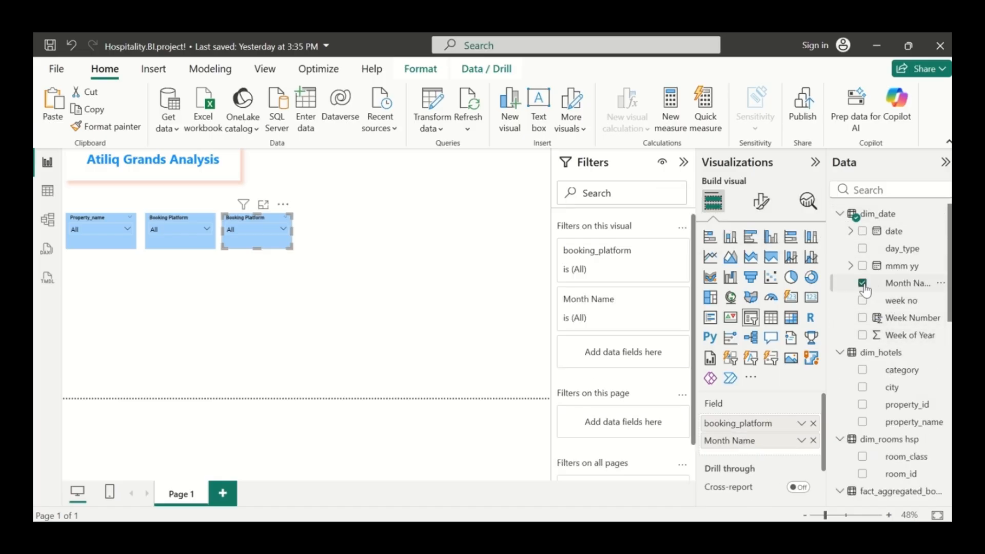
left_click(814, 423)
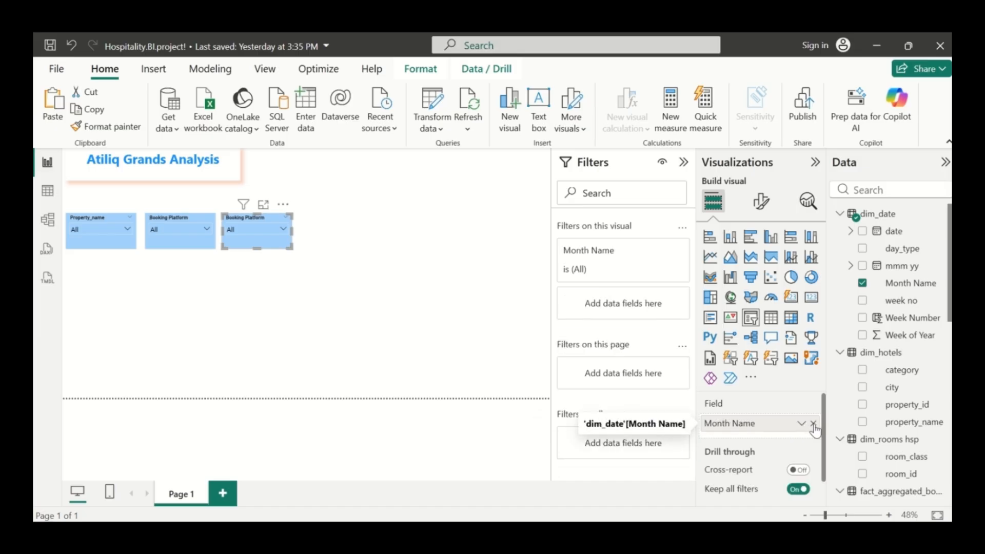
left_click(280, 232)
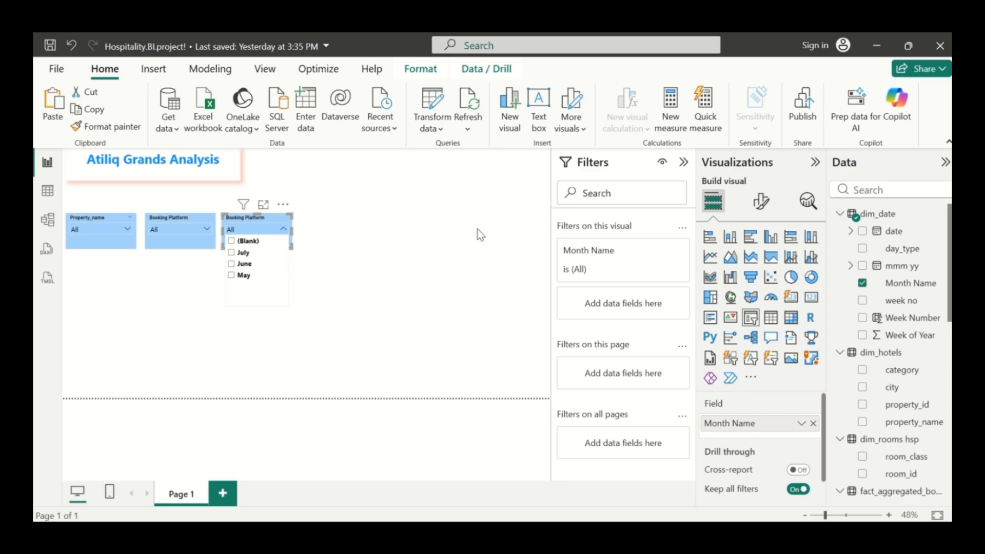
Change the third slicer's header title text to "Month".
left_click(763, 203)
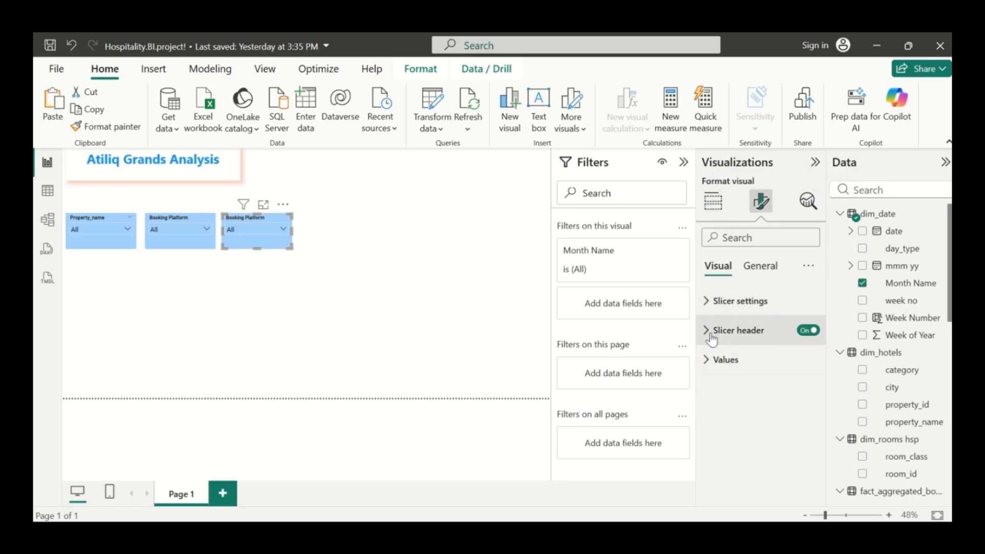
left_click(708, 332)
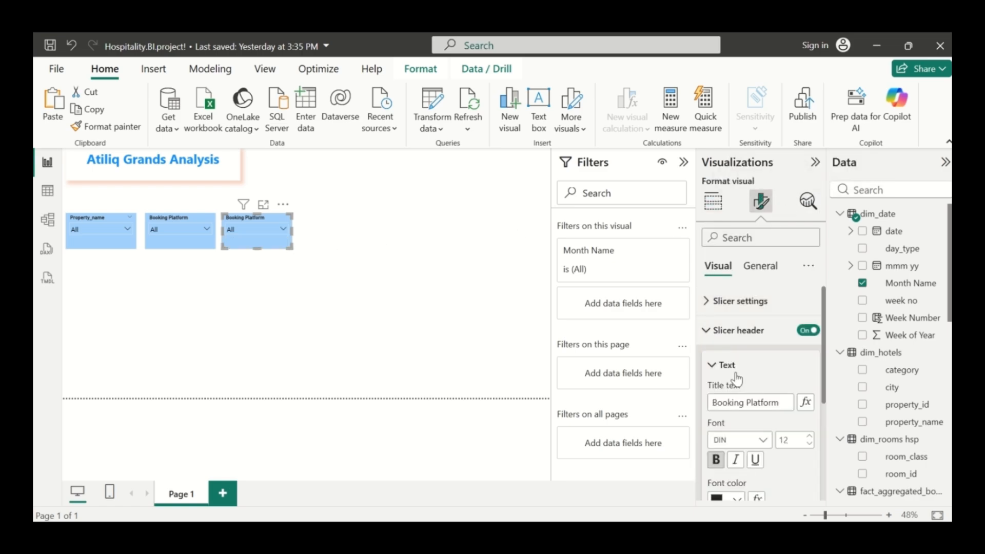
left_click(778, 404)
key("BackSpace")
key("BackSpace")
key("BackSpace")
key("BackSpace")
key("BackSpace")
key("BackSpace")
key("BackSpace")
key("BackSpace")
key("BackSpace")
key("BackSpace")
key("BackSpace")
key("BackSpace")
key("BackSpace")
key("BackSpace")
key("BackSpace")
key("BackSpace")
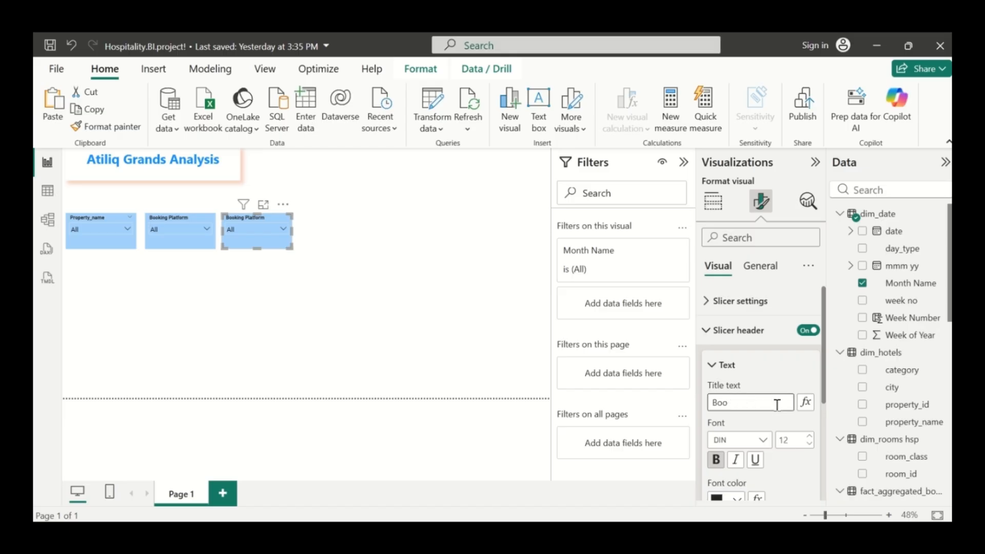
type("Month")
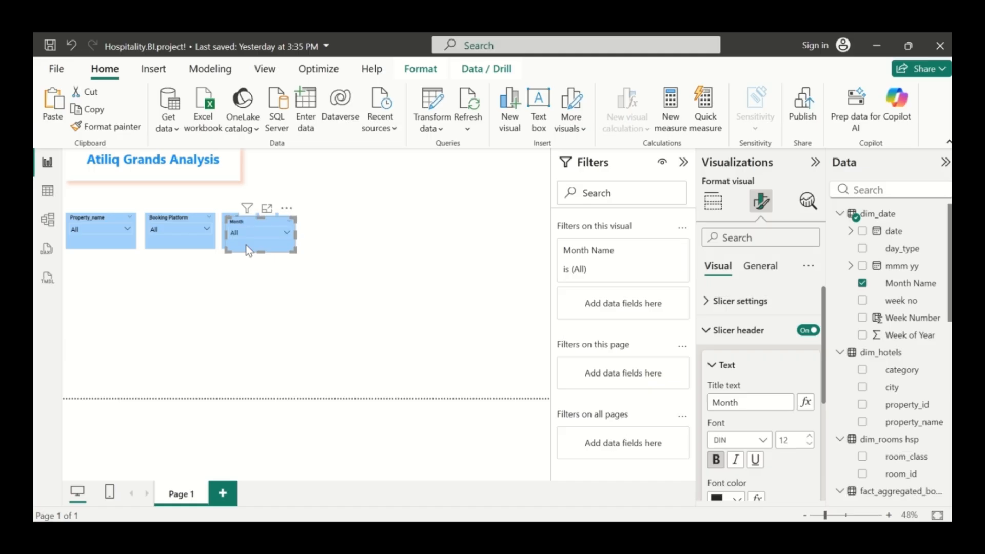
Place a duplicate of the Month slicer to its right and change the copy's header title text to "Week Number".
left_click_drag(253, 251, 331, 250)
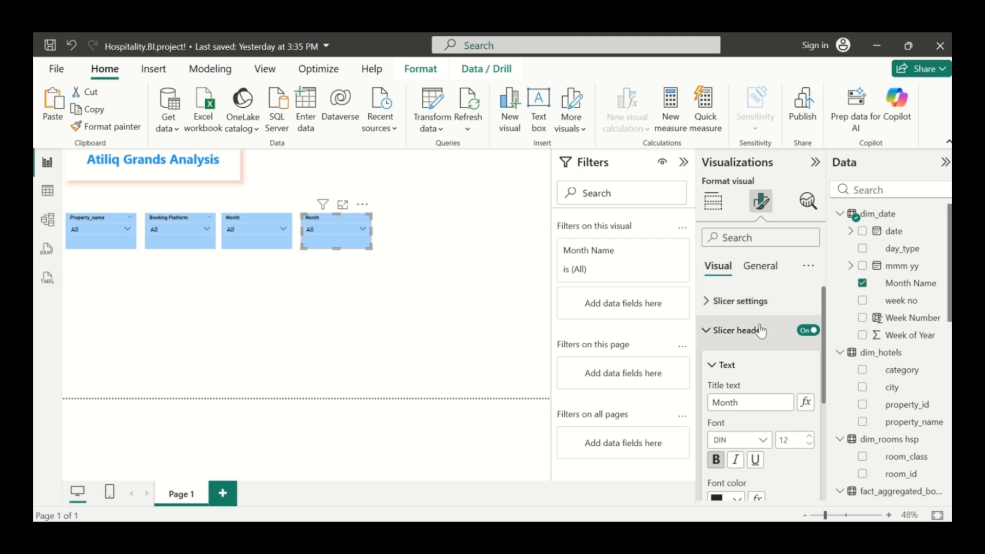
left_click(745, 403)
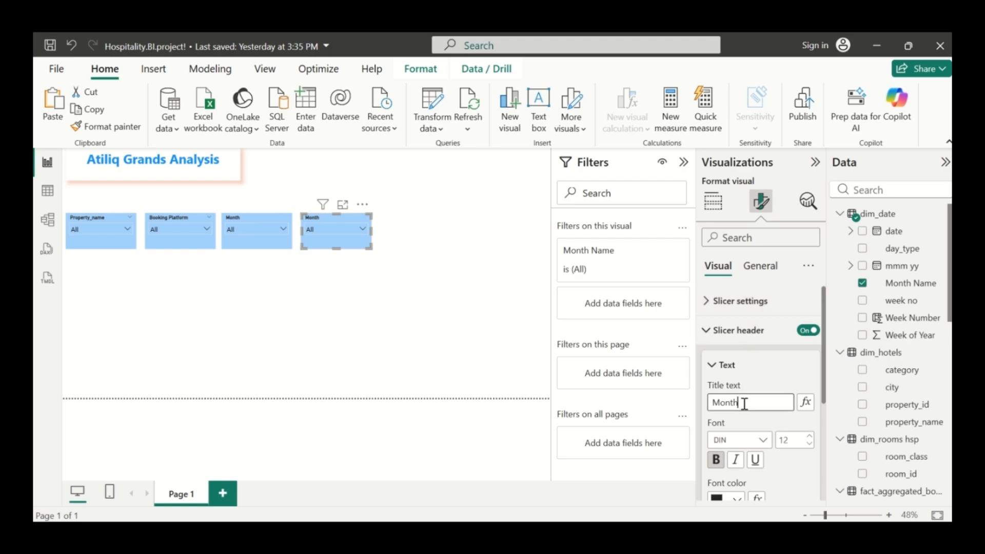
key("BackSpace")
key("BackSpace")
key("BackSpace")
key("BackSpace")
type("Week Number")
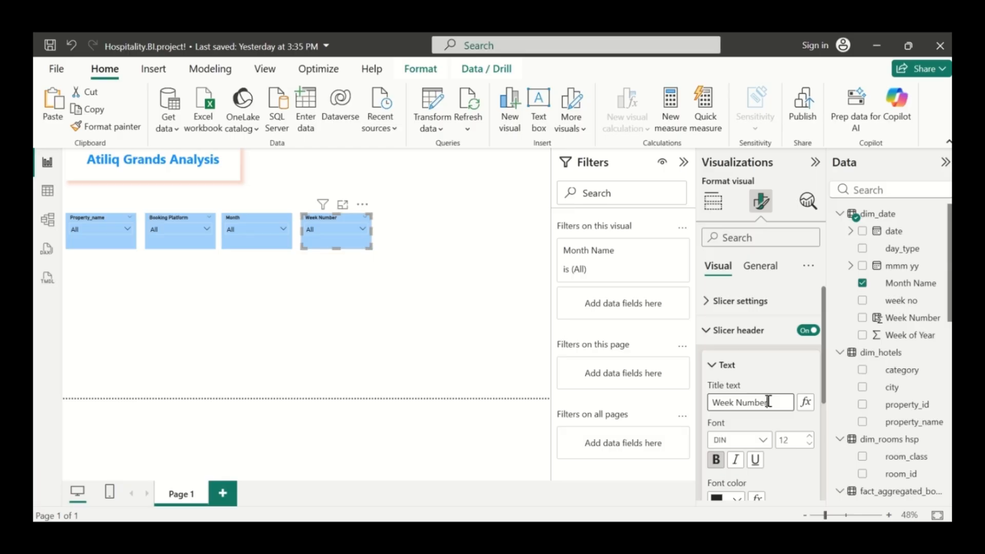
scroll(768, 401, "down", 3)
scroll(768, 402, "up", 3)
scroll(743, 438, "down", 3)
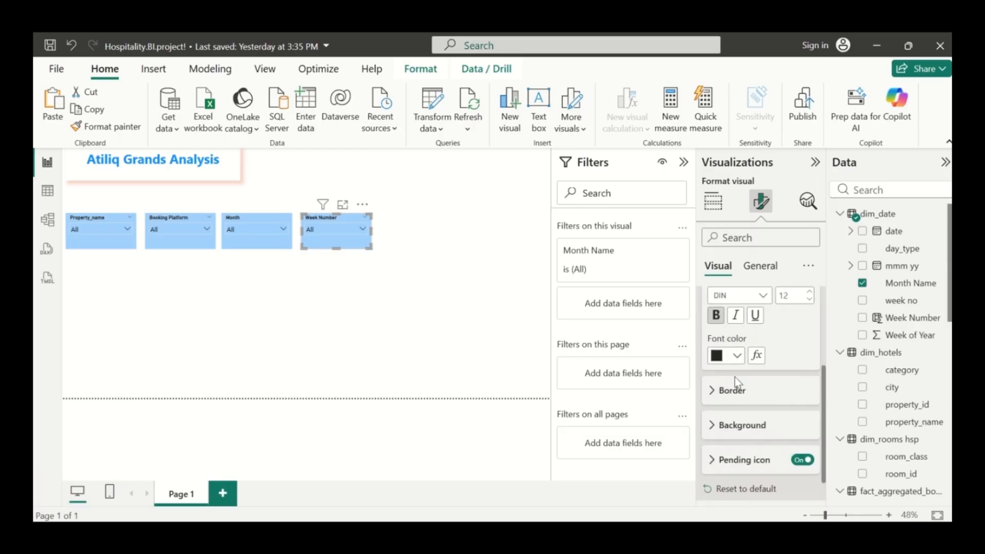
scroll(735, 378, "up", 5)
left_click(706, 331)
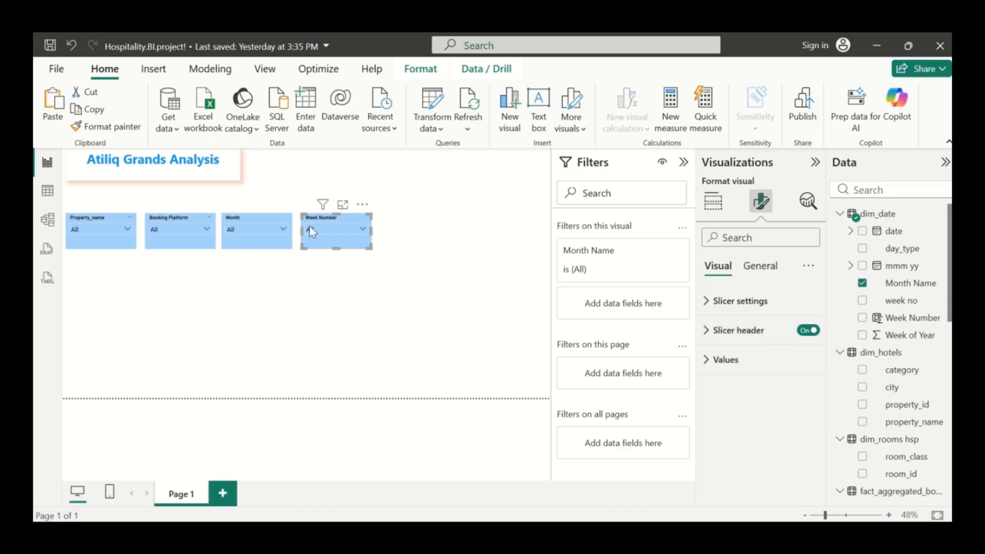
Replace Month Name in the fourth slicer with Week Number from dim_date and check its dropdown options.
left_click(347, 229)
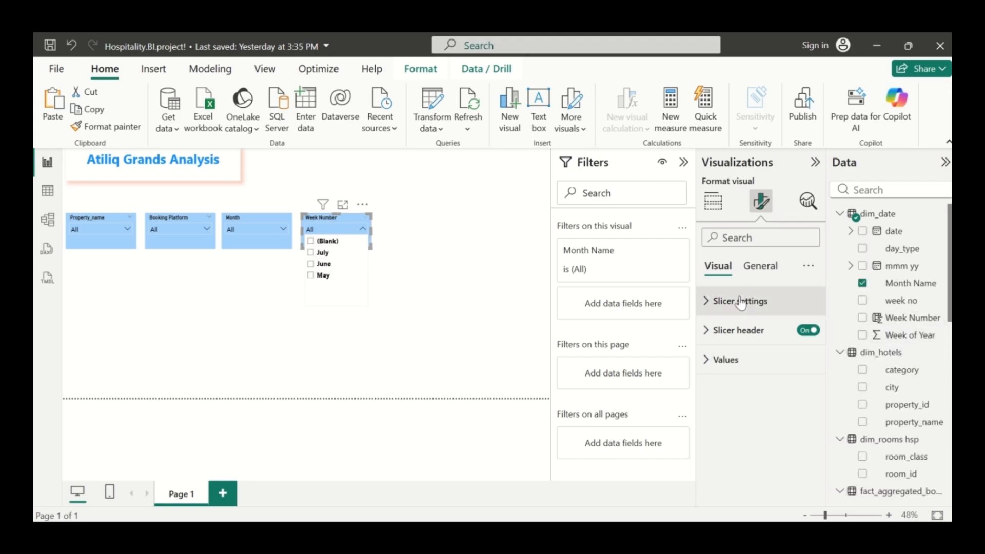
left_click(766, 275)
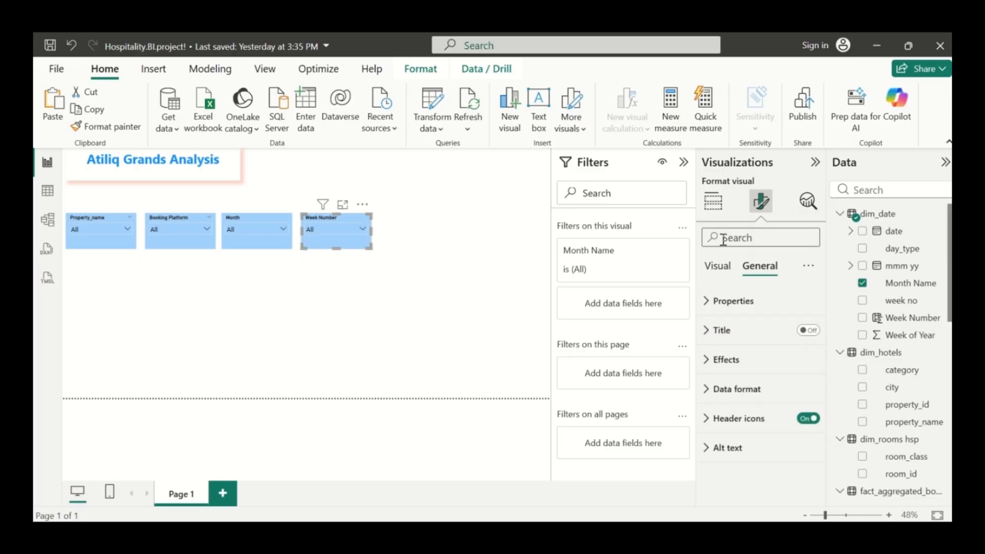
left_click(711, 205)
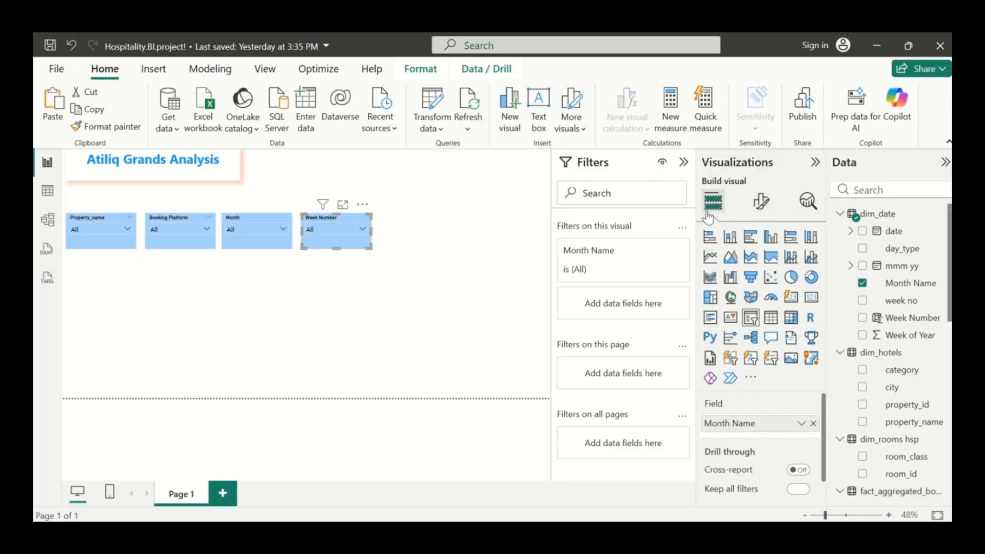
left_click(816, 425)
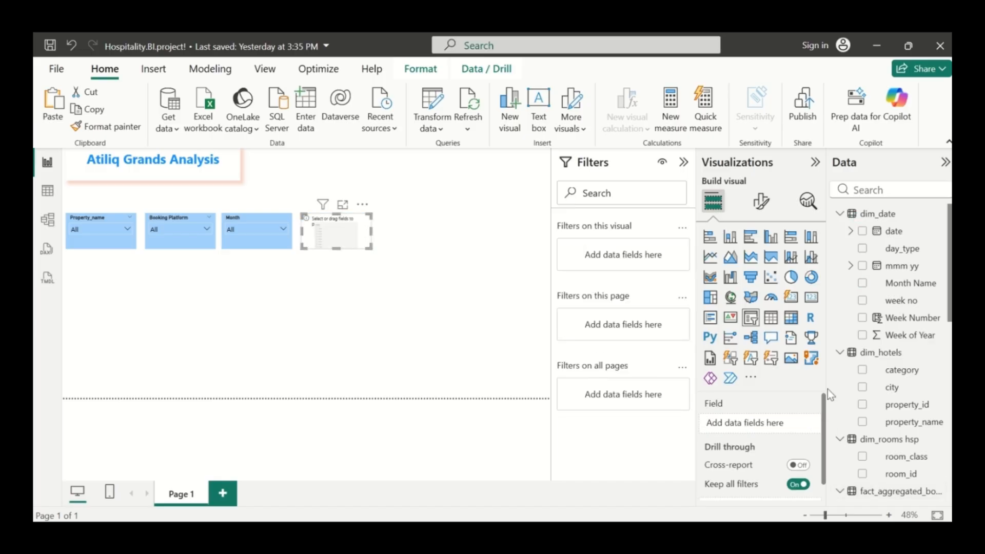
left_click(863, 319)
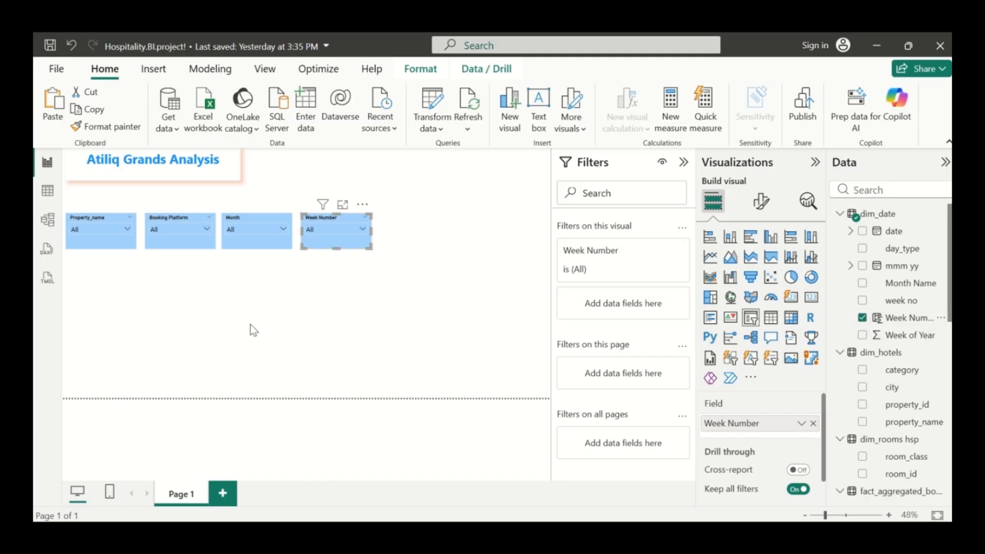
left_click(346, 232)
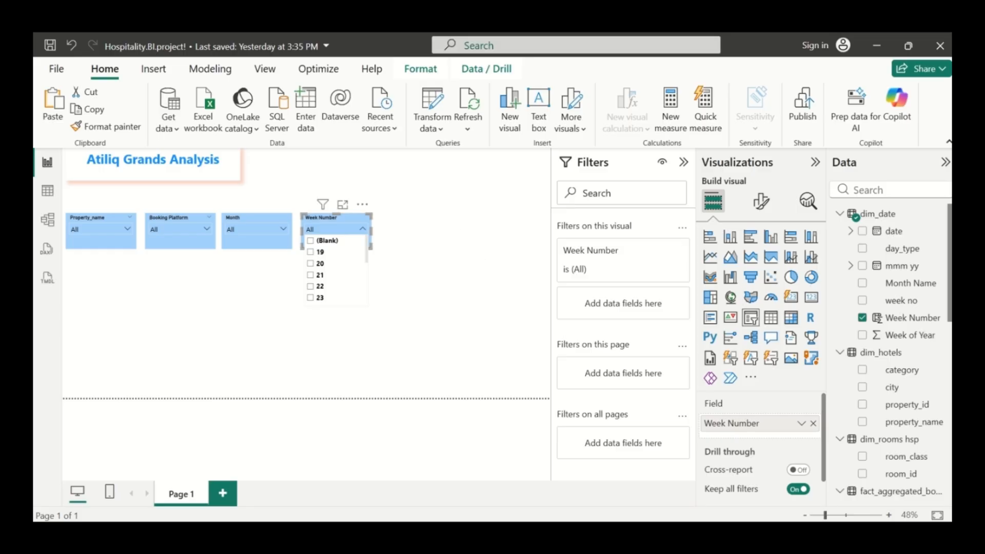
Swap the fourth slicer's Week Number field for week no from dim_date and review the dropdown options.
left_click(863, 319)
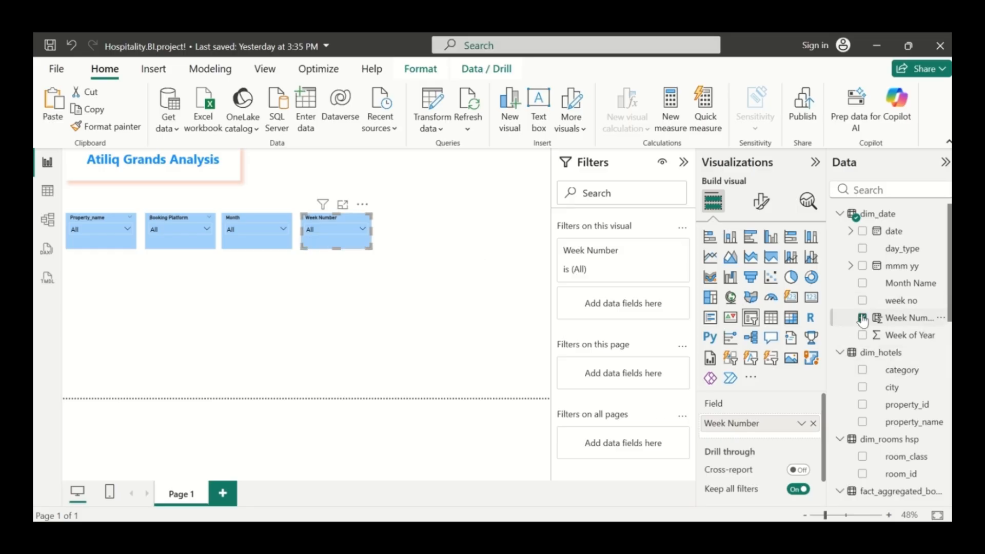
left_click(863, 318)
left_click(863, 301)
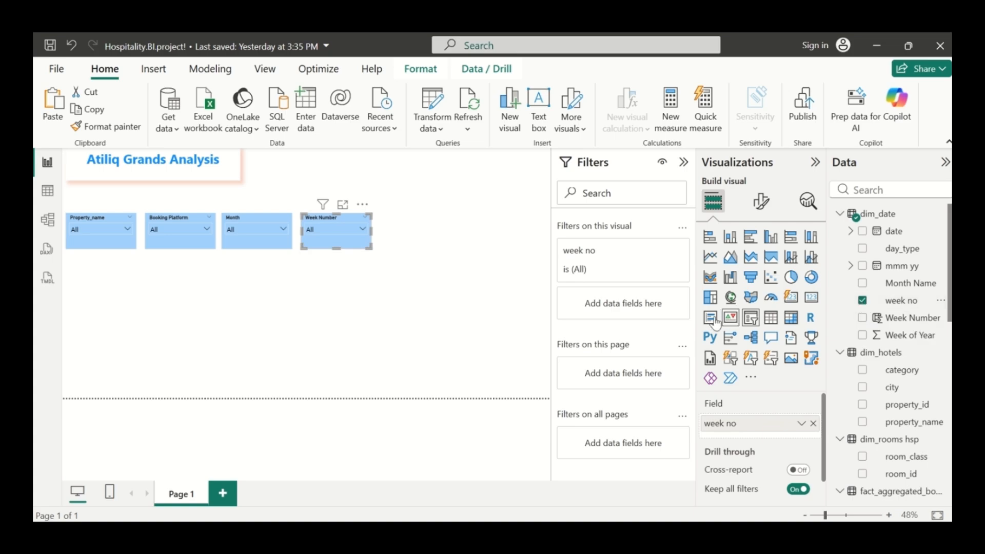
left_click(343, 233)
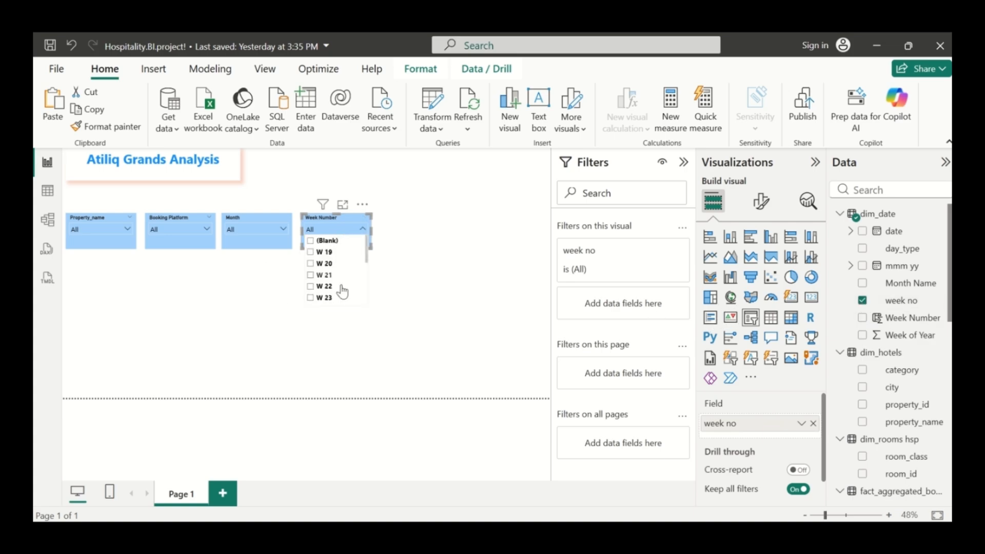
left_click(426, 253)
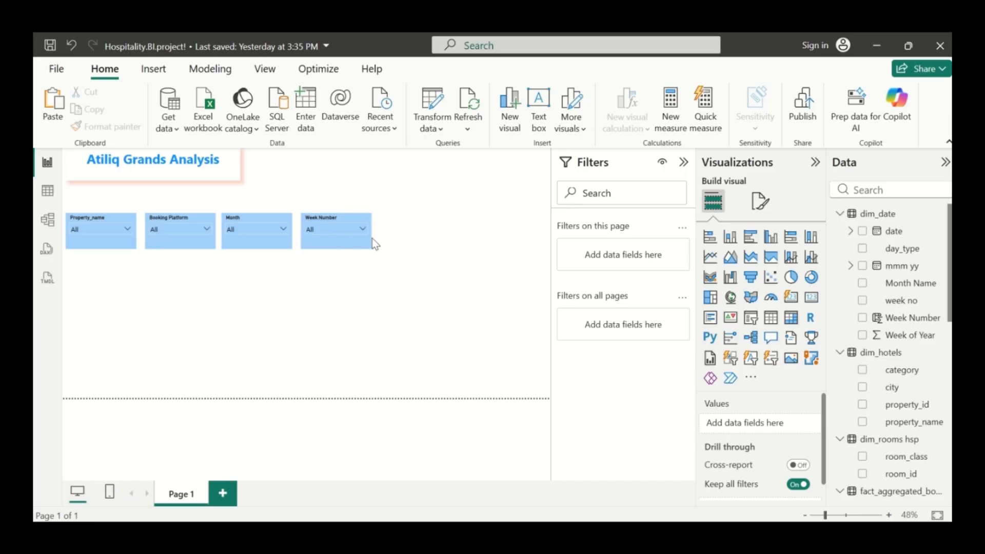
Move all four slicers up beside the report title in the order Property_name, Booking Platform, Month, Week Number.
left_click_drag(368, 241, 540, 177)
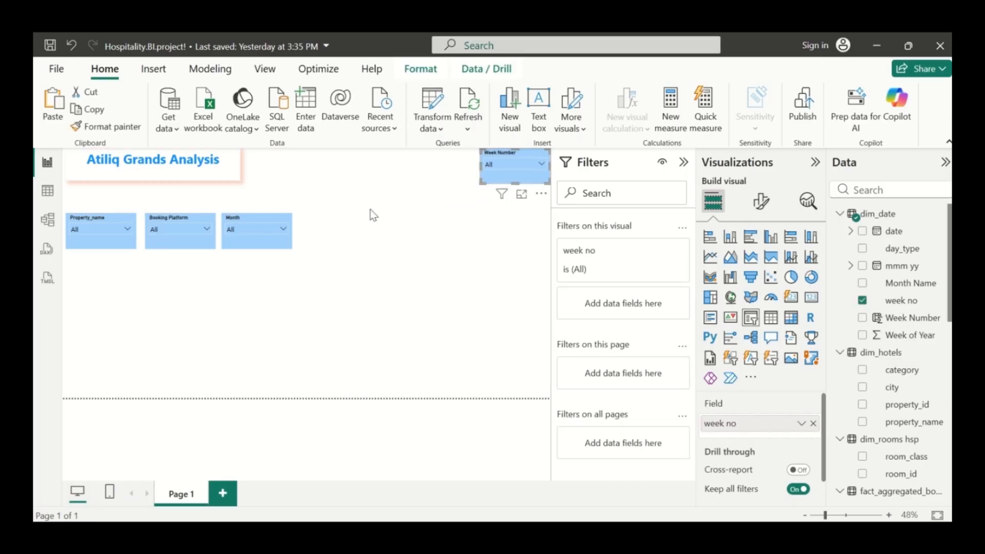
left_click_drag(290, 245, 457, 187)
left_click_drag(205, 247, 382, 185)
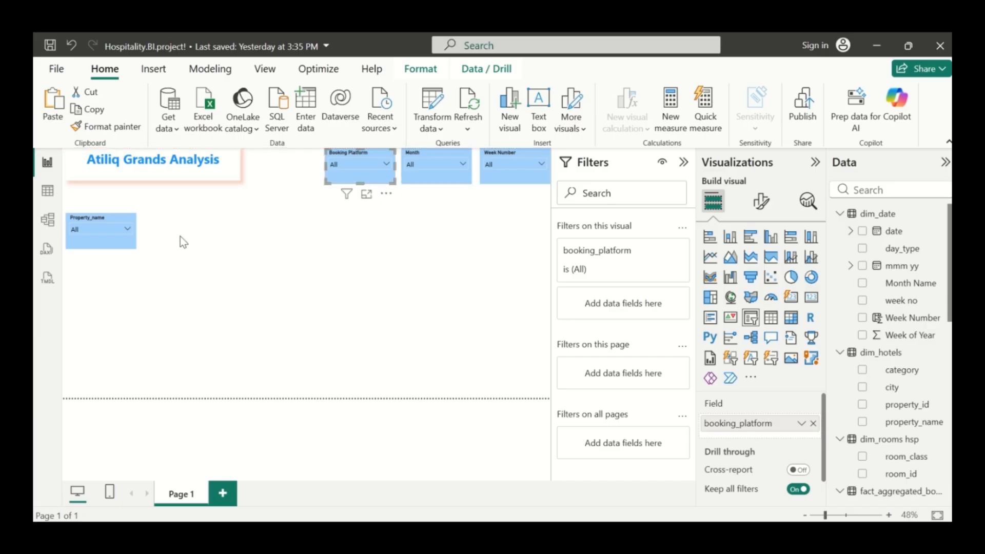
left_click_drag(118, 243, 300, 183)
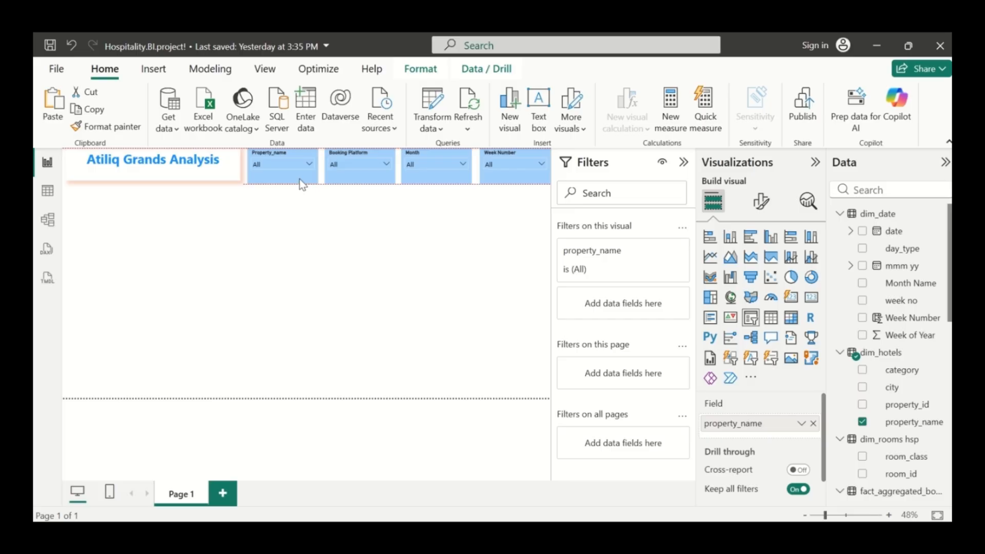
left_click(303, 182)
left_click(309, 255)
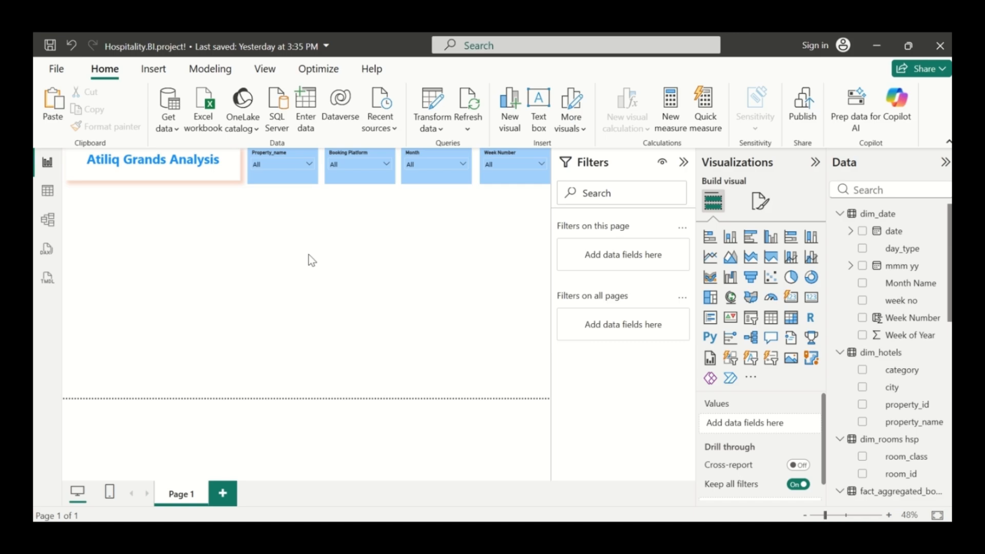
Add a card visual for Total Revenue directly beneath the report title, sized to about half the title's width.
left_click(812, 298)
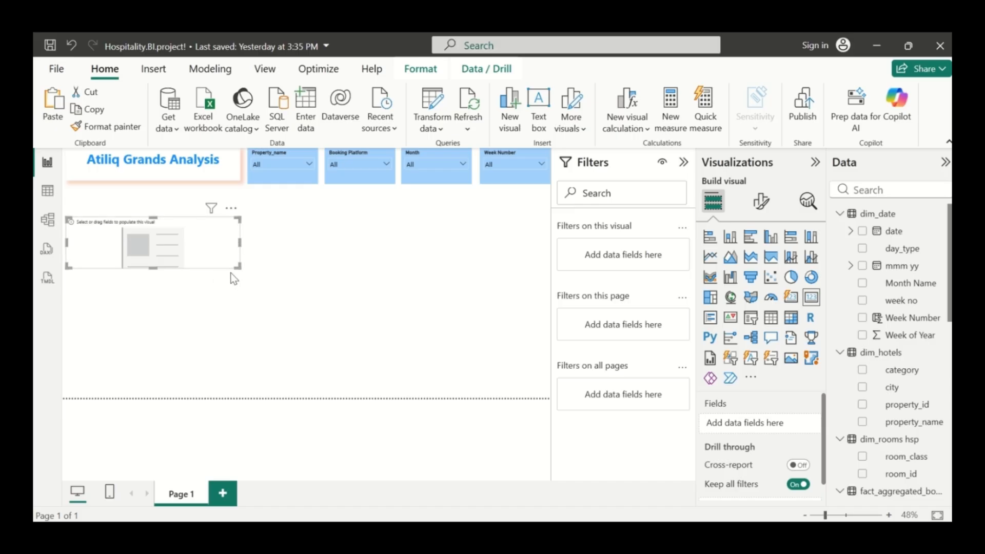
left_click_drag(240, 243, 115, 225)
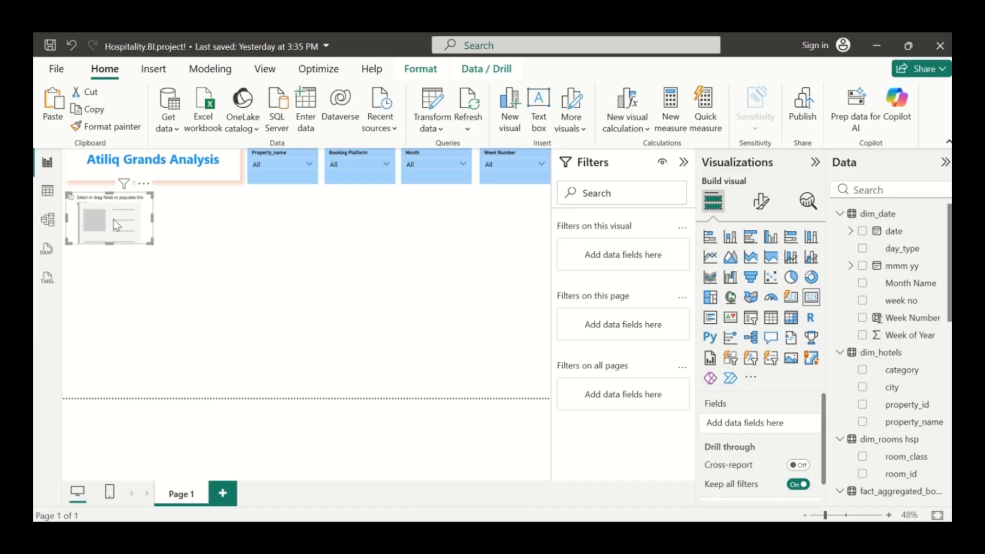
scroll(859, 417, "down", 2)
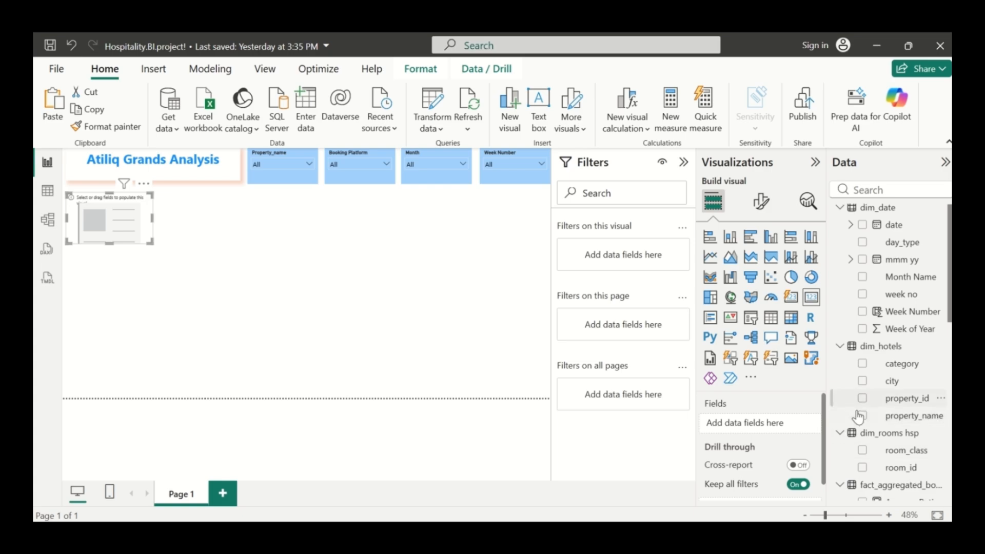
scroll(860, 417, "down", 10)
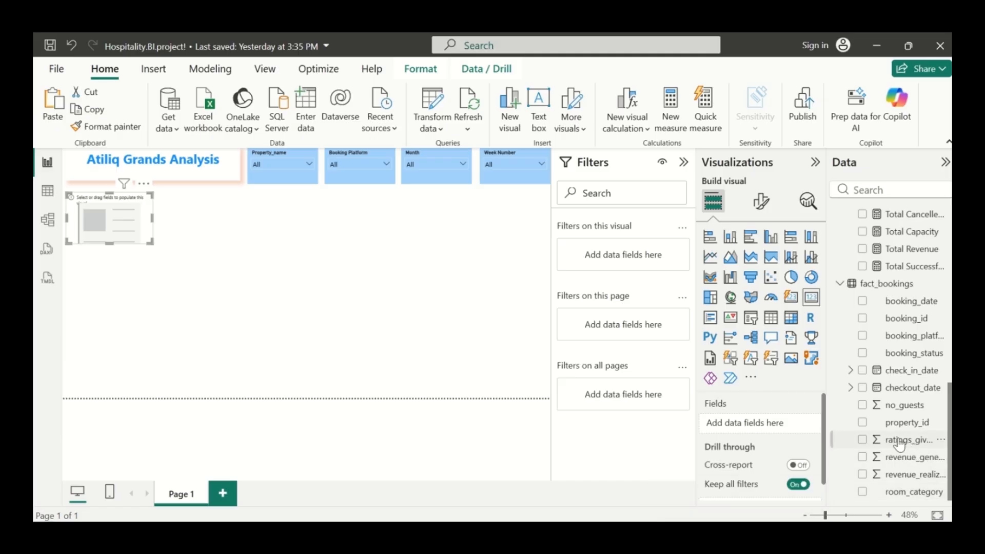
scroll(891, 440, "up", 8)
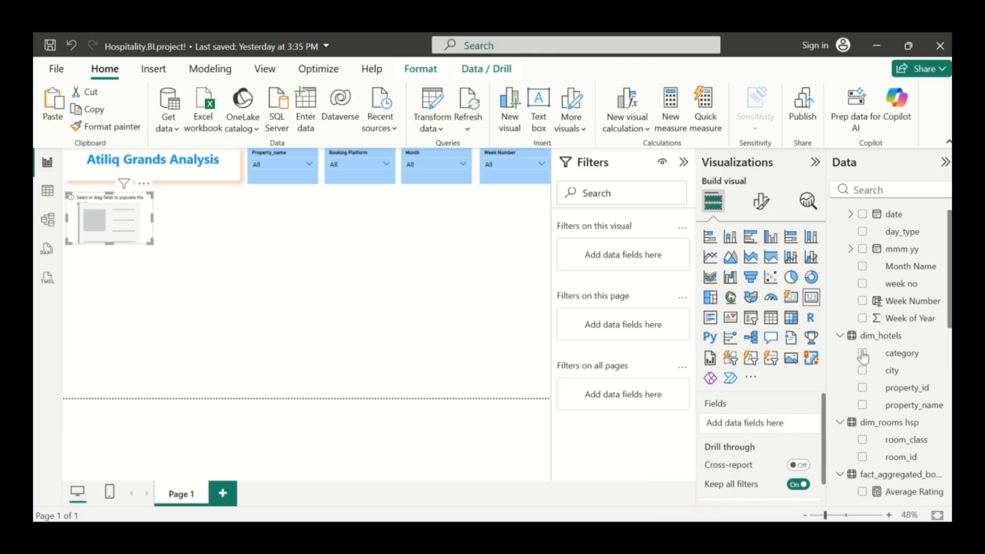
scroll(867, 390, "down", 4)
scroll(864, 376, "down", 3)
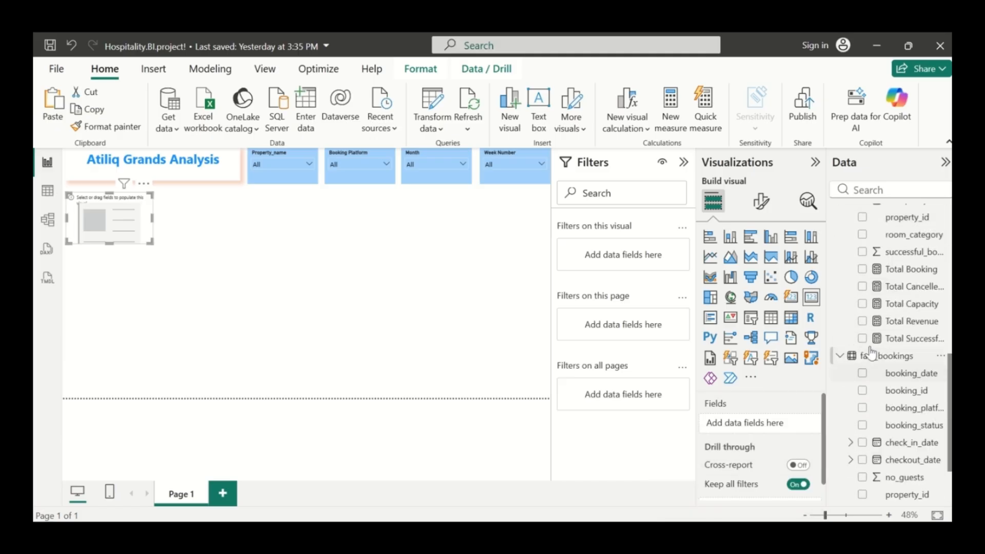
left_click(864, 323)
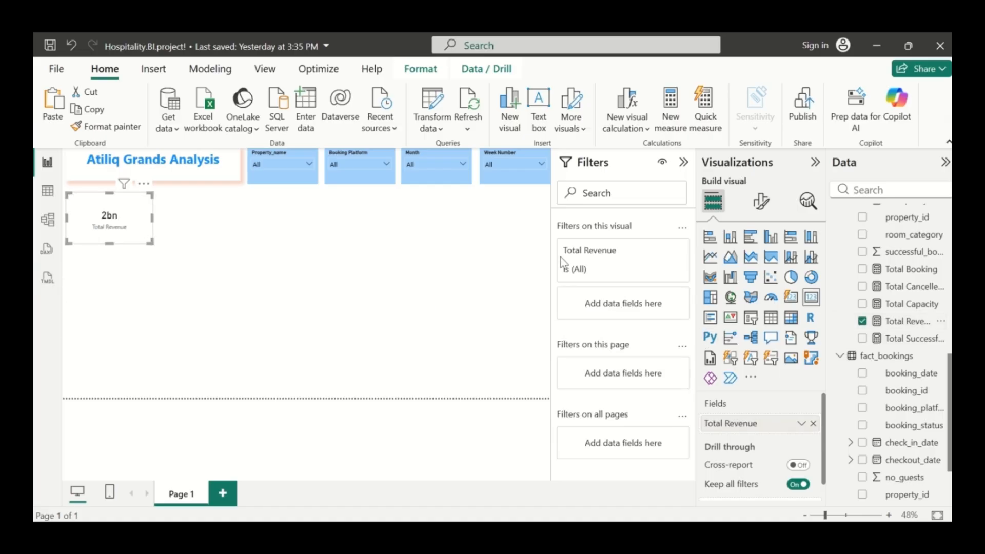
Format the Total Revenue card's callout value as bold Segoe UI text in a medium theme blue.
left_click(763, 203)
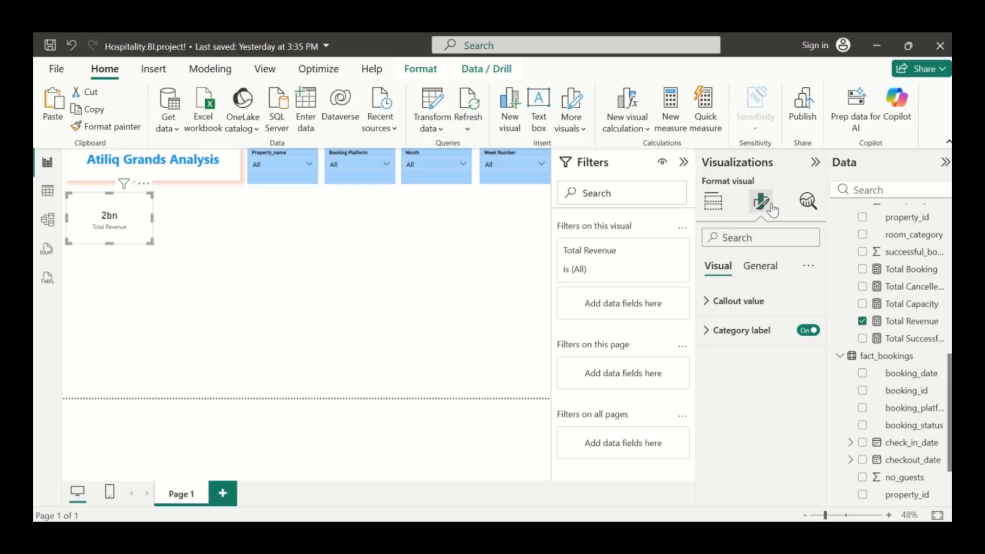
left_click(726, 305)
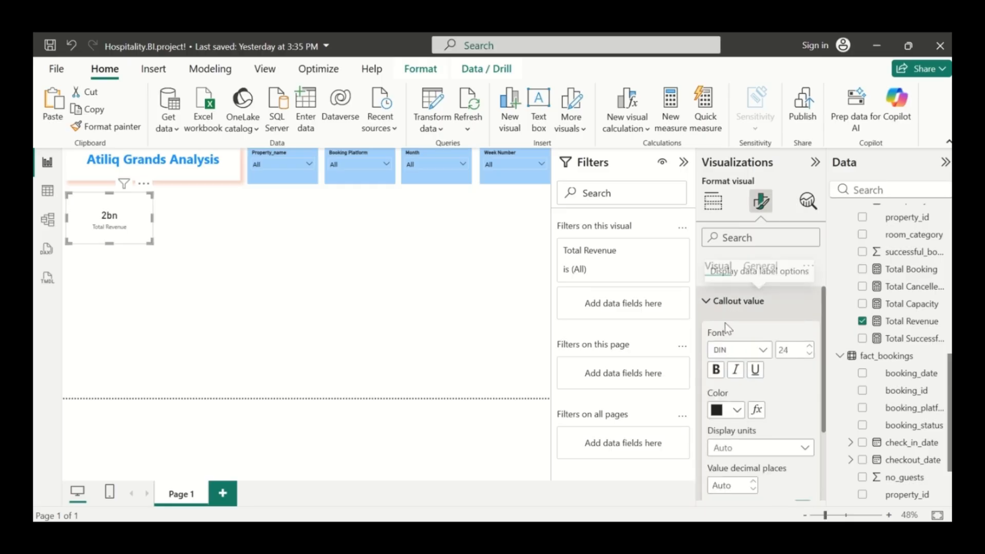
left_click(721, 374)
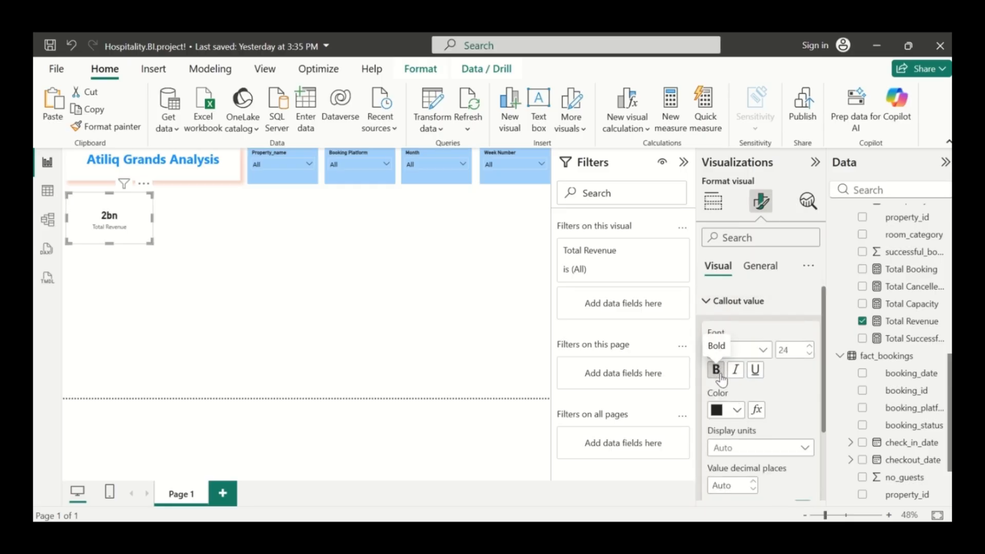
left_click(734, 411)
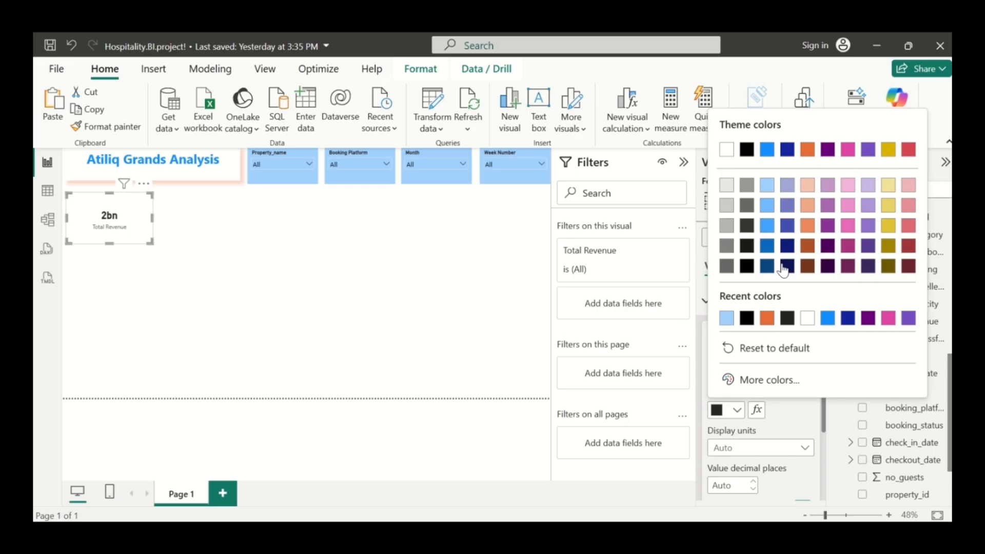
left_click(767, 227)
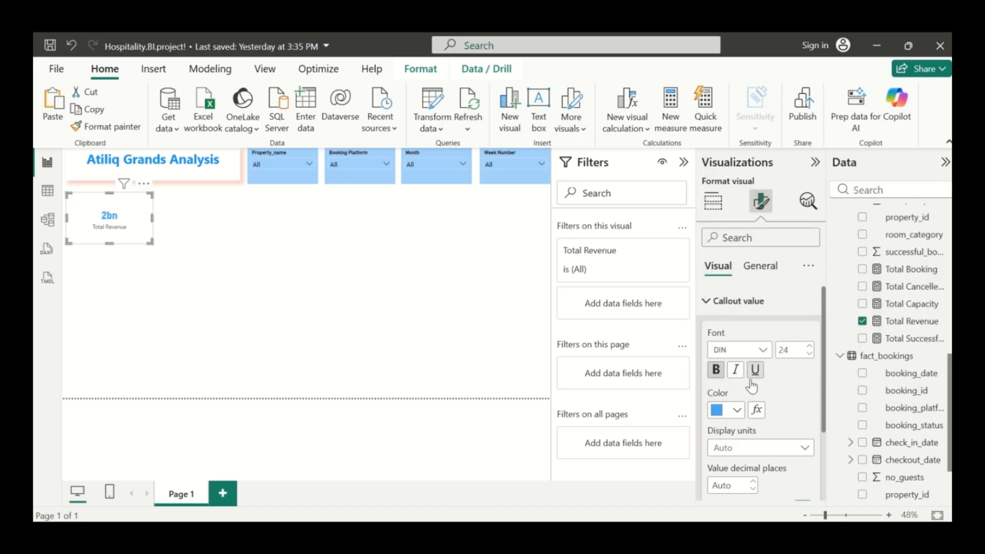
scroll(751, 388, "down", 2)
scroll(765, 319, "up", 2)
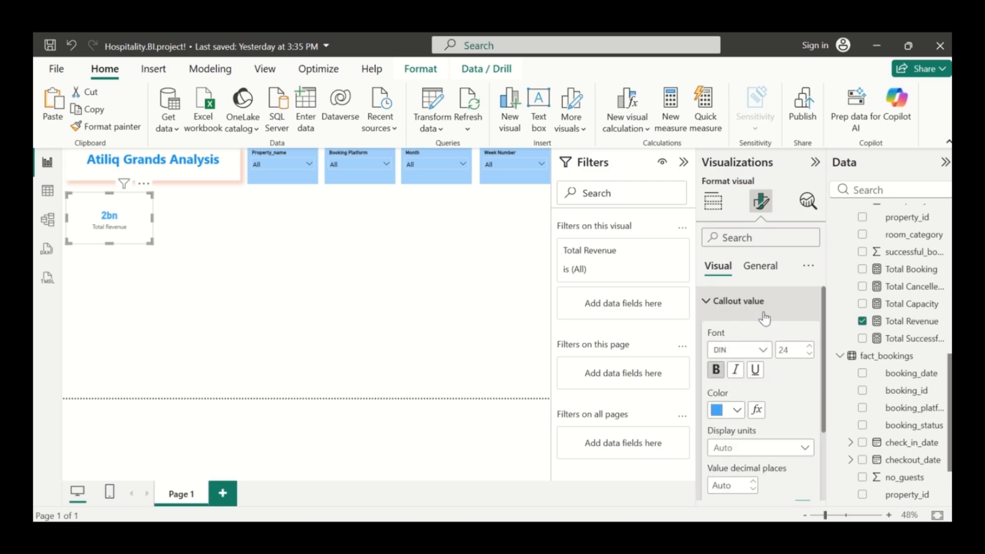
left_click(764, 351)
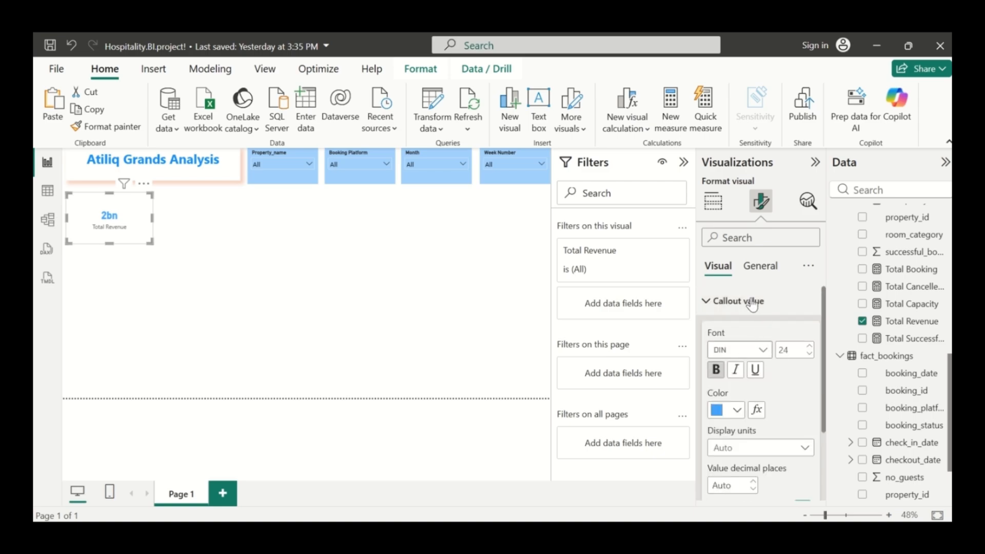
scroll(734, 243, "down", 4)
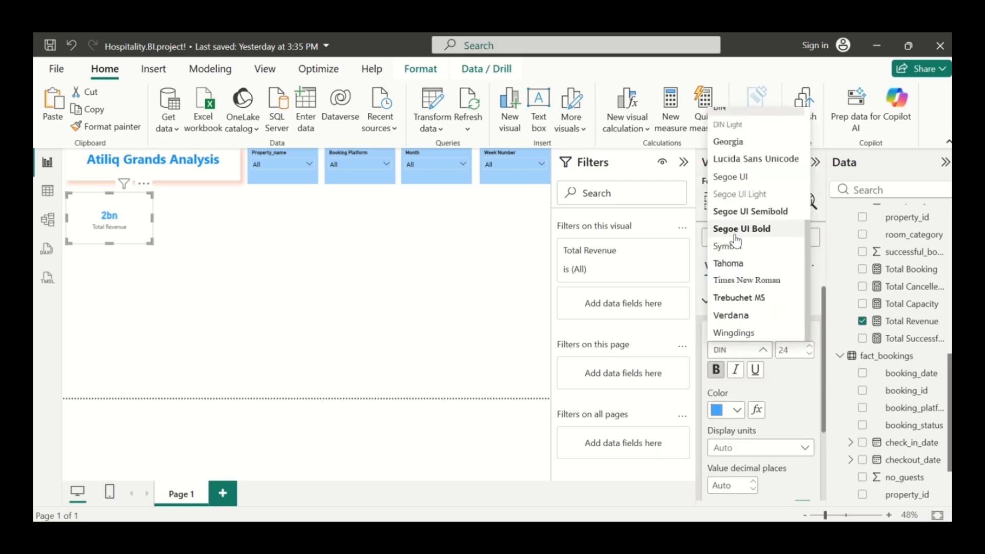
scroll(742, 231, "up", 1)
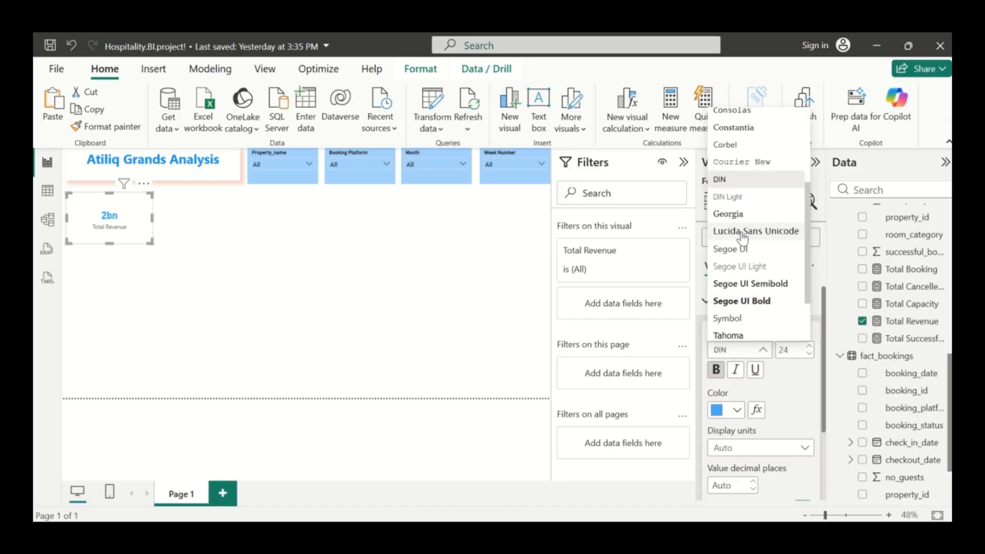
left_click(746, 250)
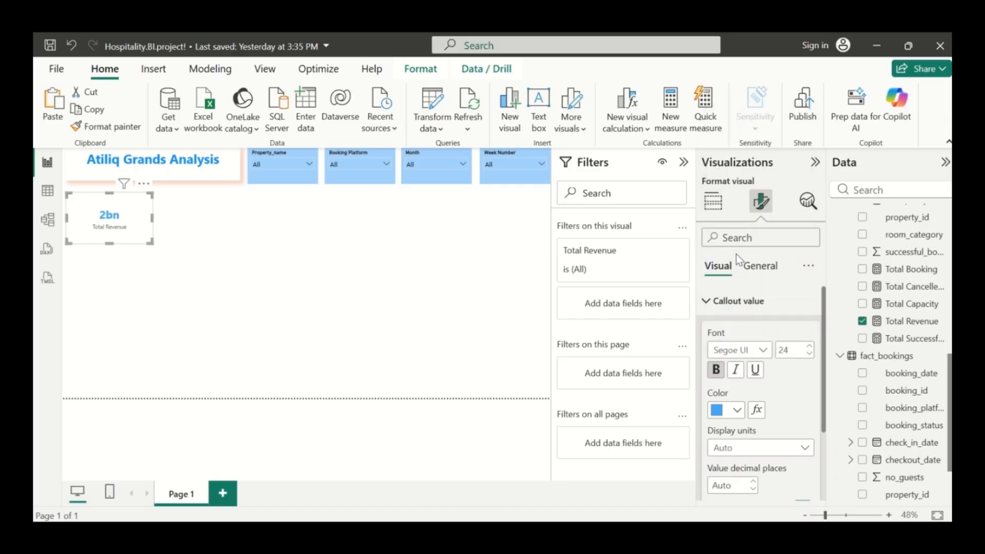
left_click(713, 305)
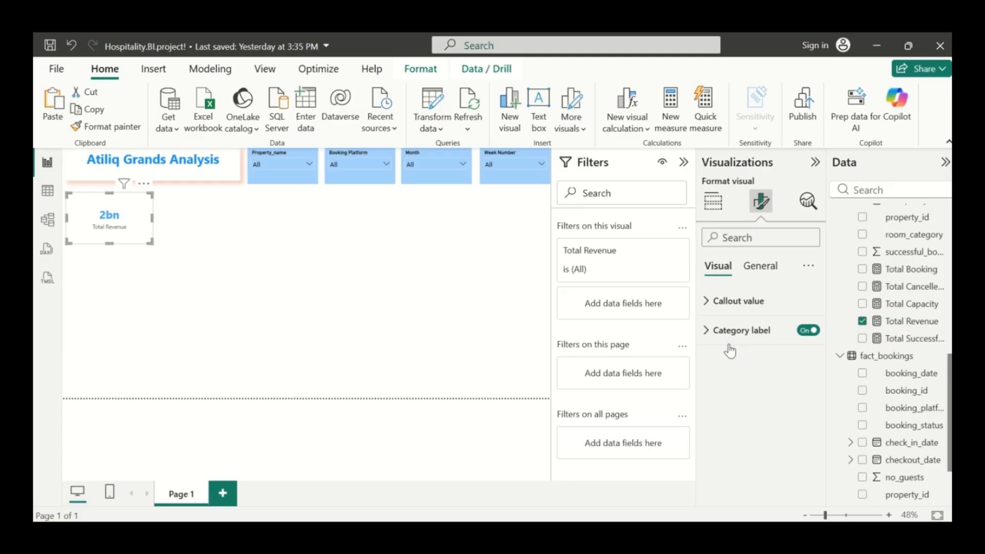
Make the Total Revenue card's category label bold and black.
left_click(707, 330)
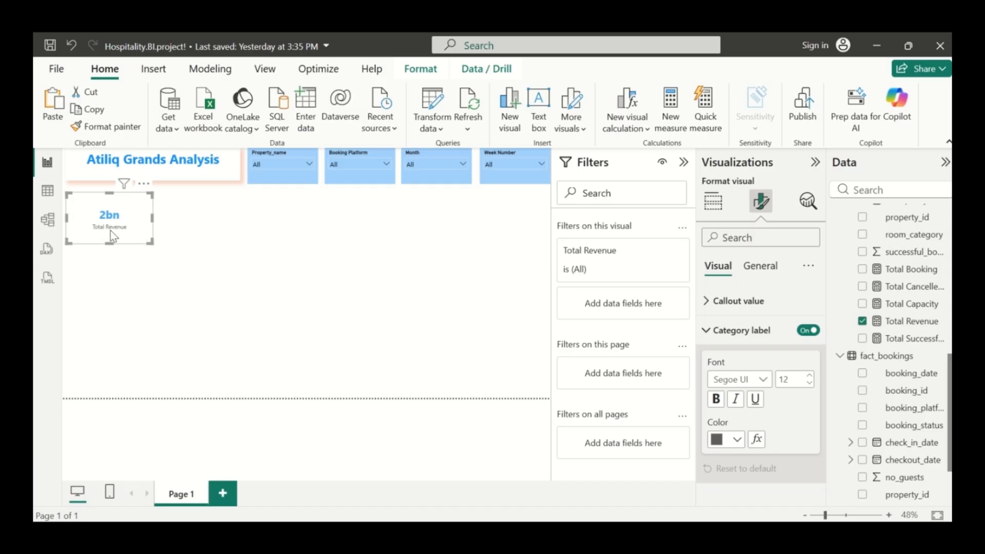
left_click(716, 400)
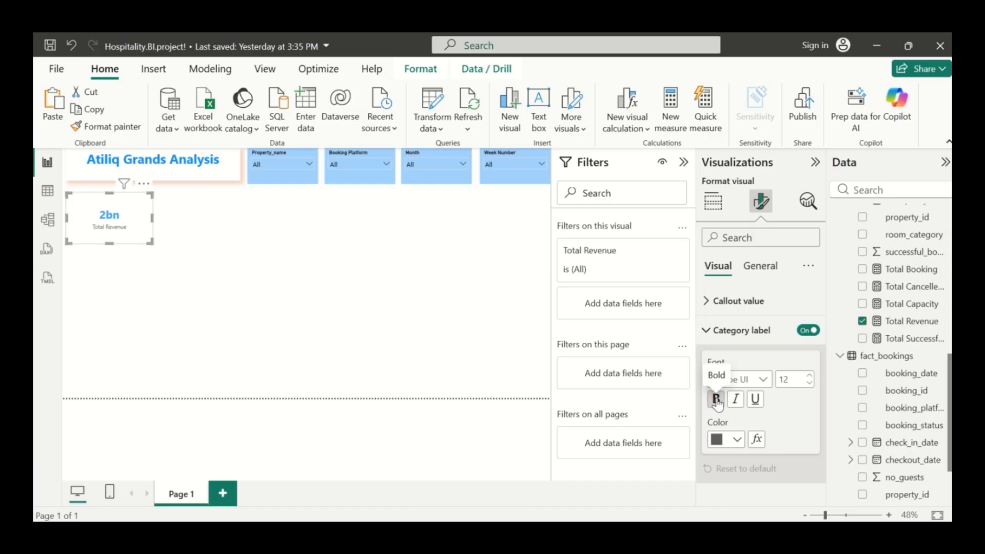
left_click(742, 446)
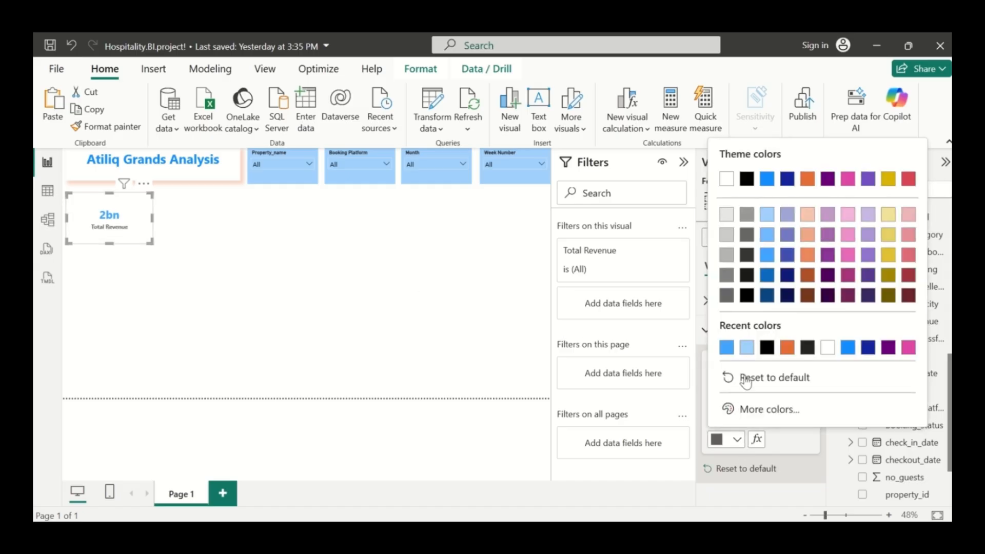
left_click(748, 298)
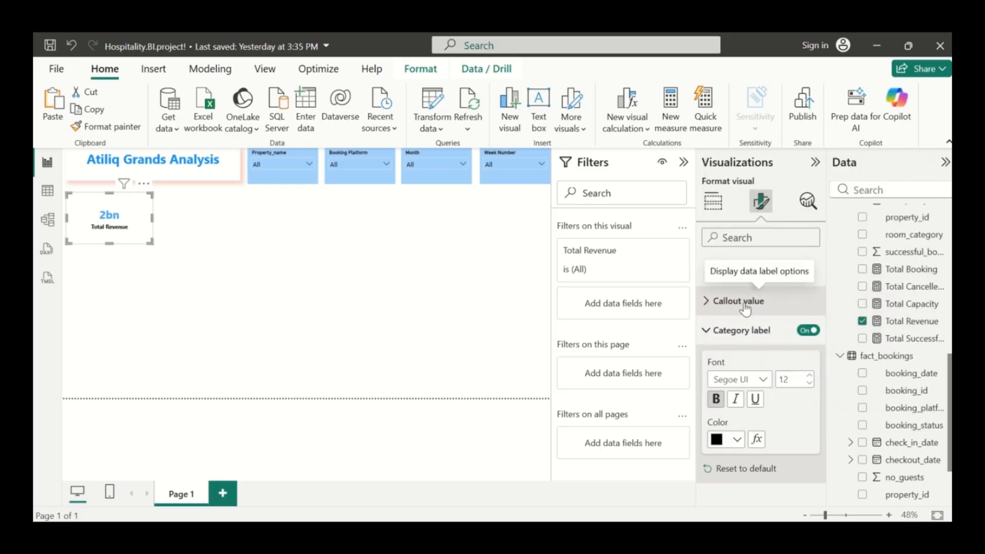
Narrow the Total Revenue card by about 15 percent, keeping its left edge aligned with the report title.
left_click(213, 230)
left_click(114, 238)
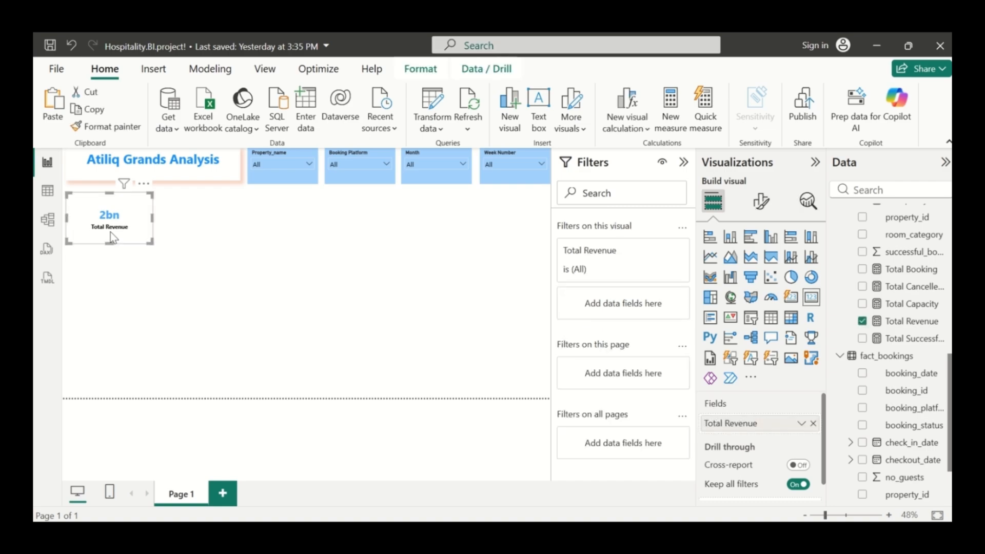
left_click_drag(150, 216, 139, 221)
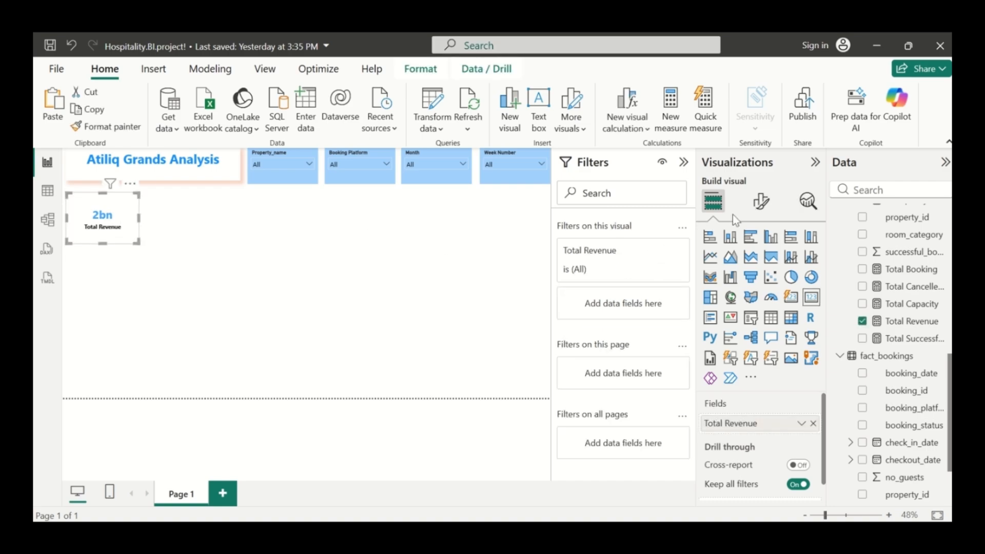
Enable an orange shadow on the Total Revenue card to match the report title's shadow.
left_click(761, 202)
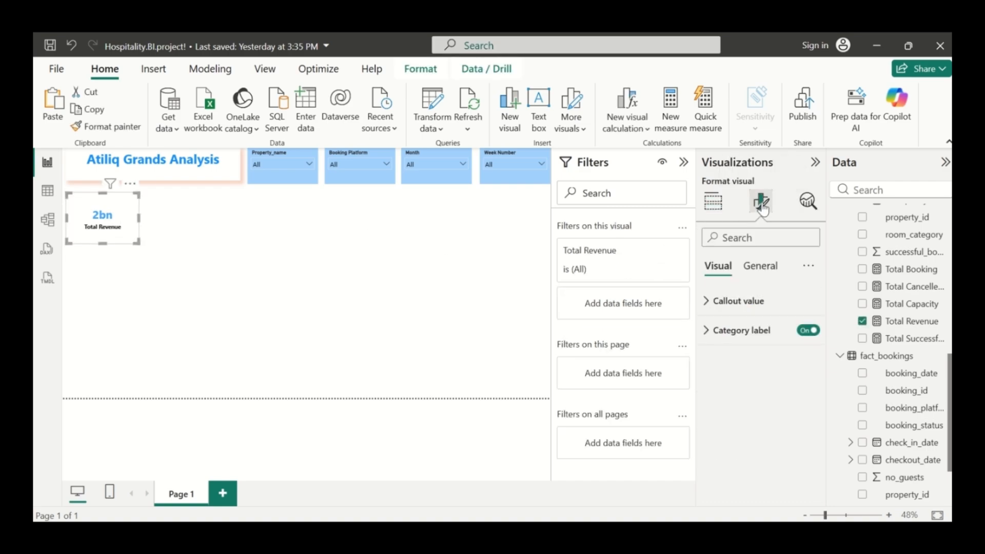
left_click(760, 266)
left_click(724, 357)
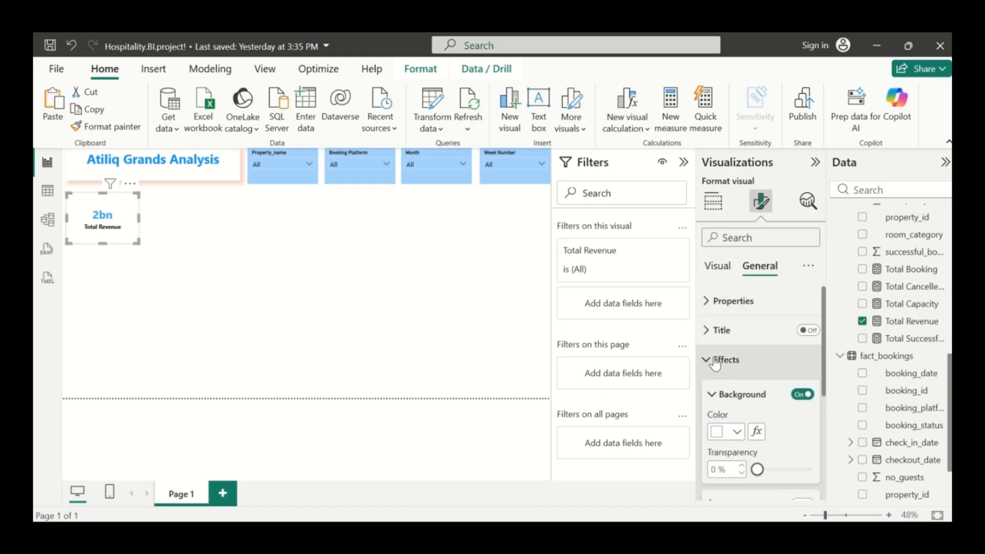
scroll(738, 430, "down", 5)
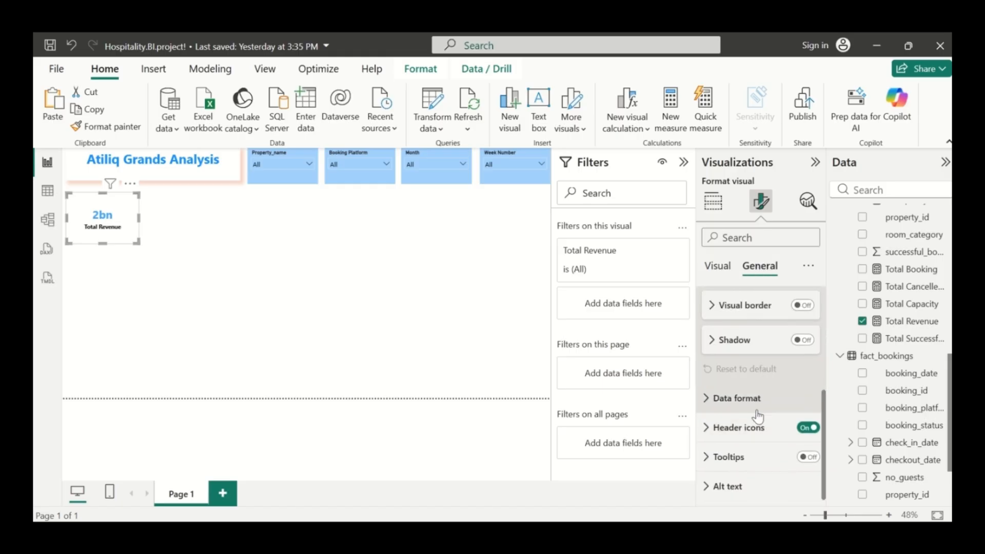
left_click(803, 339)
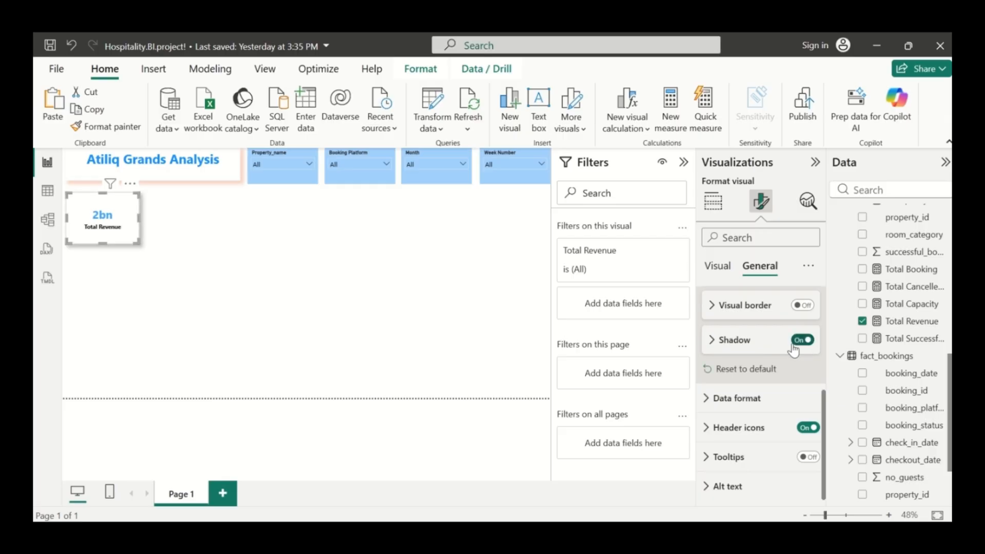
left_click(713, 341)
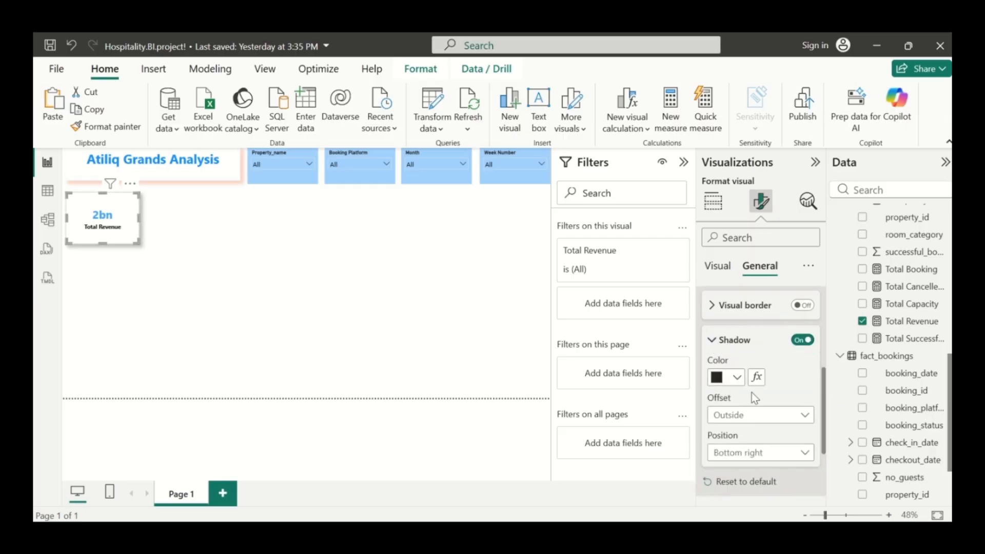
left_click(736, 378)
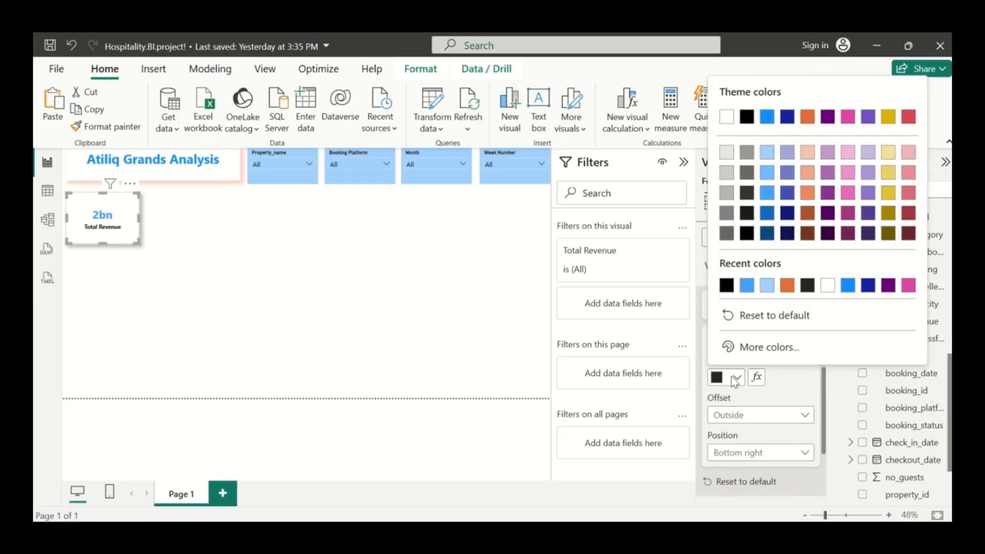
left_click(788, 286)
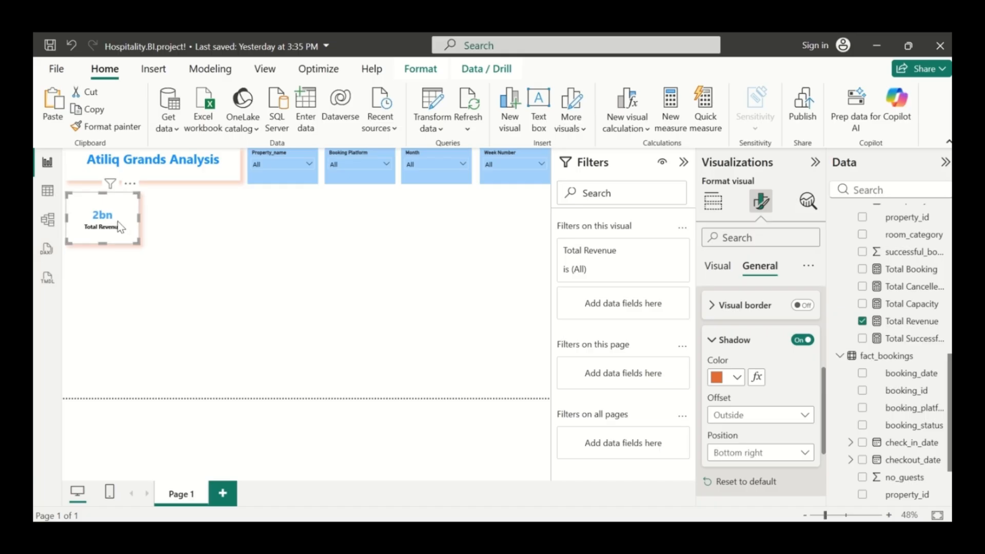
left_click(201, 238)
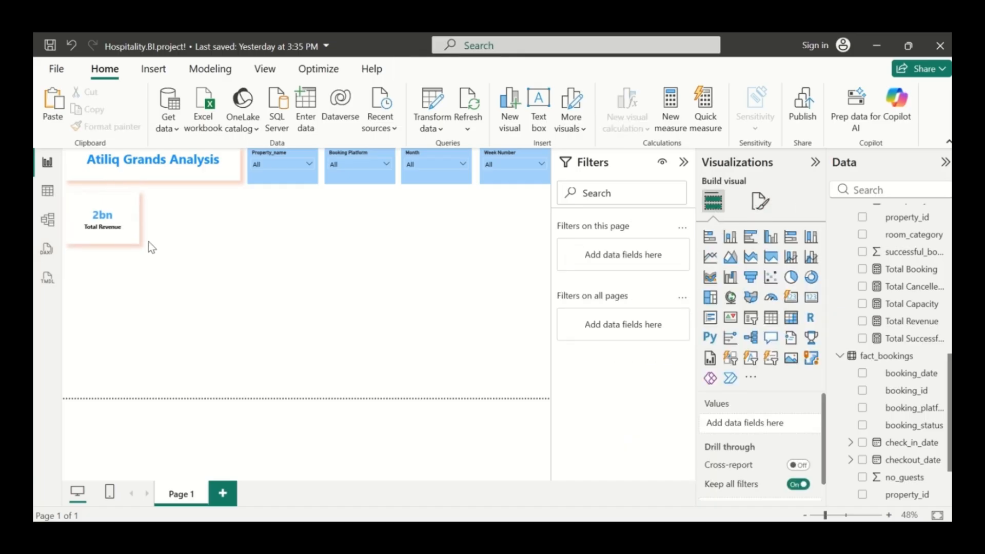
Duplicate the Total Revenue card directly beside the original and replace the copy's field with Total Booking.
left_click(124, 226)
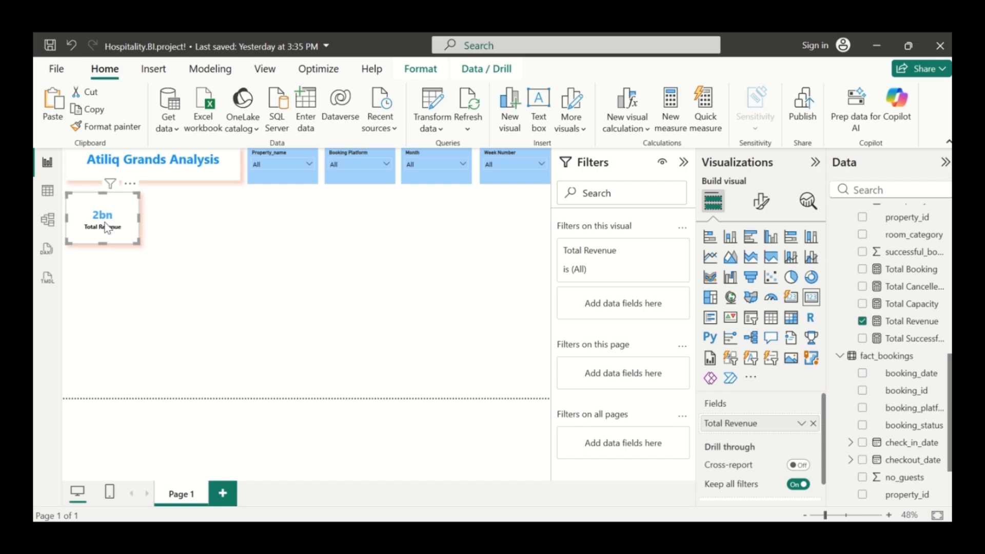
key("ctrl+v")
left_click_drag(105, 222, 182, 225)
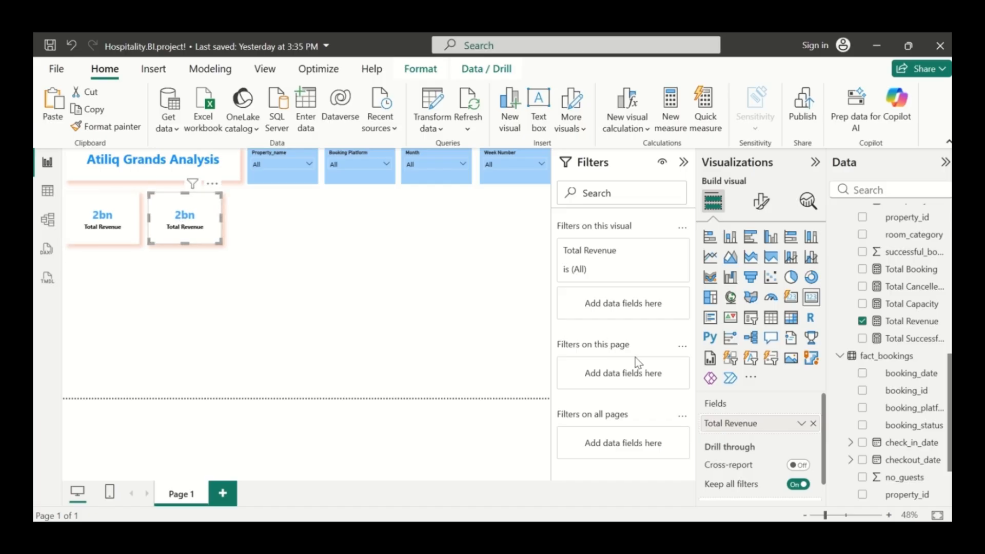
left_click(813, 423)
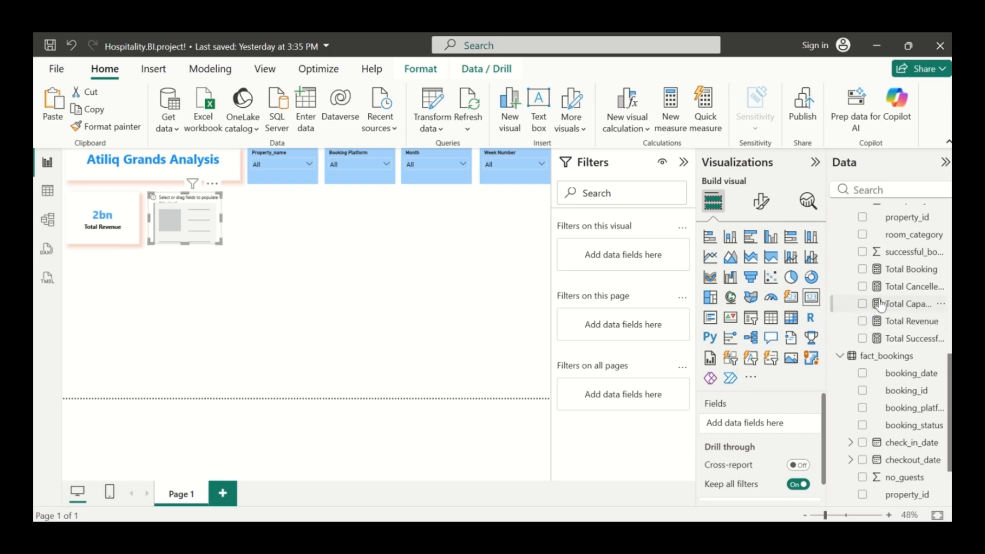
left_click(862, 270)
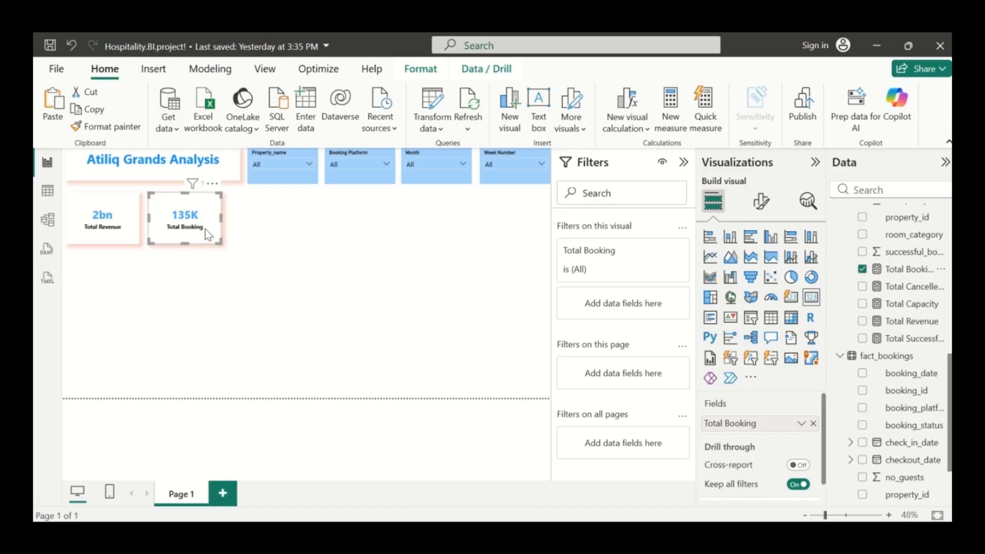
Duplicate the Total Booking card as the third card in the row and replace its field with Occupancy %.
left_click_drag(207, 232, 290, 230)
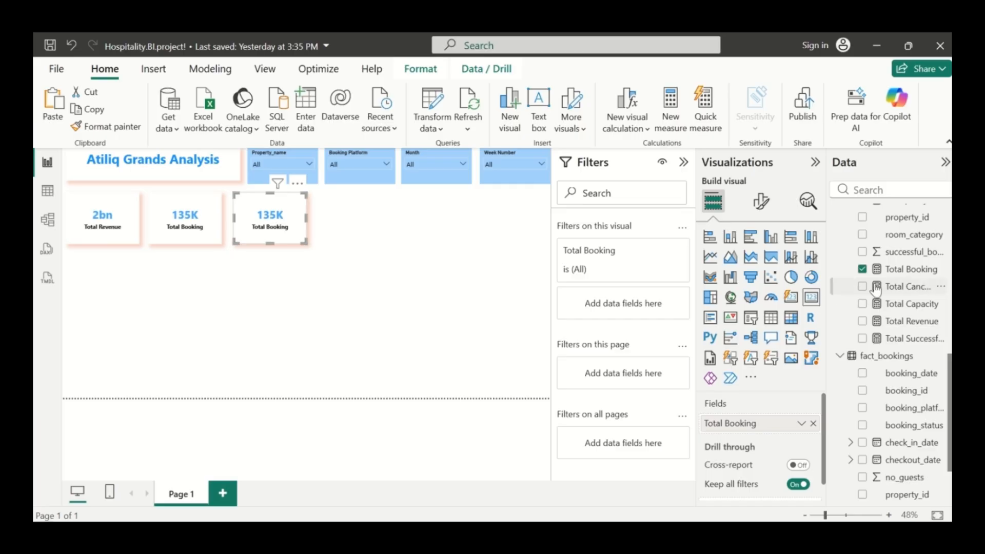
left_click(812, 418)
scroll(891, 329, "up", 2)
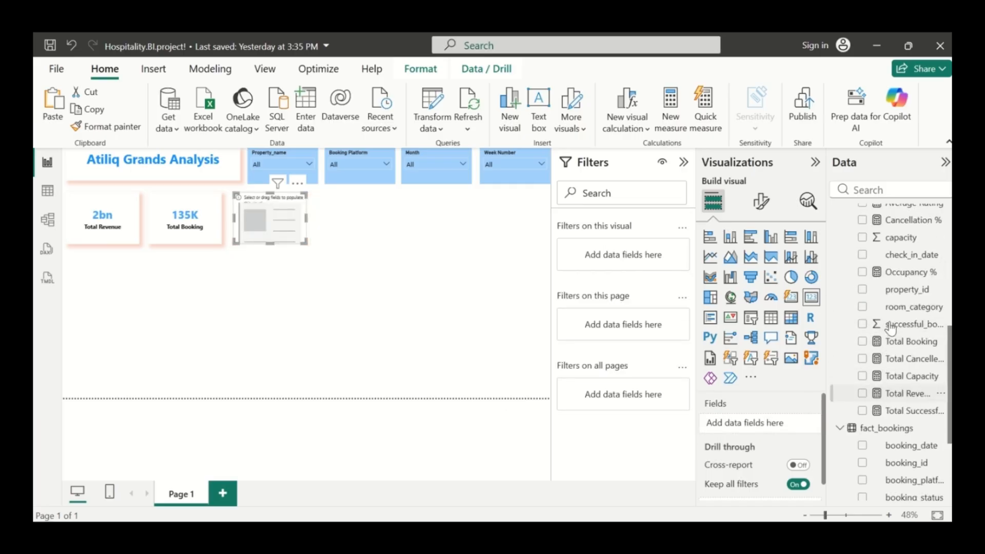
scroll(891, 328, "up", 2)
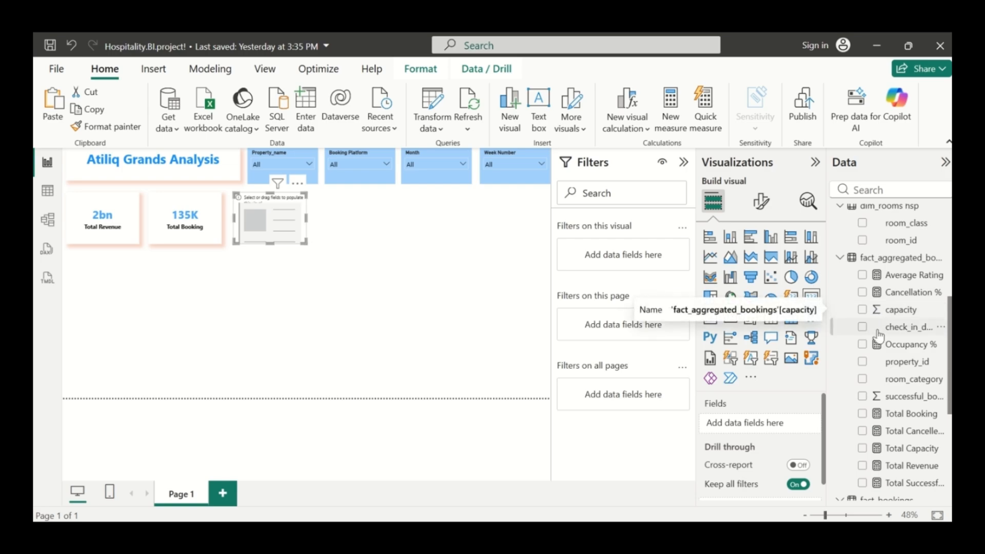
left_click(863, 347)
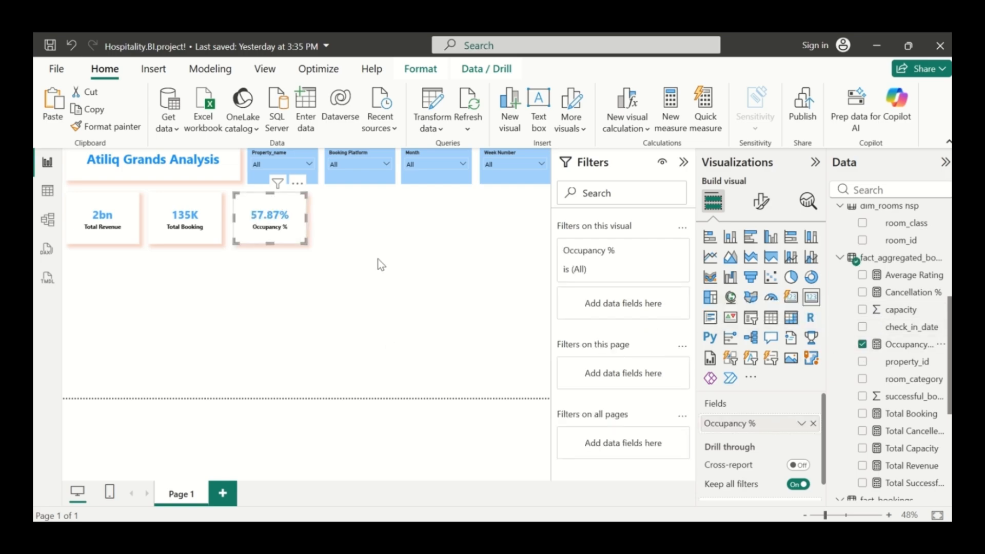
Duplicate the Occupancy % card as the fourth card in the row and replace its field with Cancellation %.
key("ctrl+c")
key("ctrl+v")
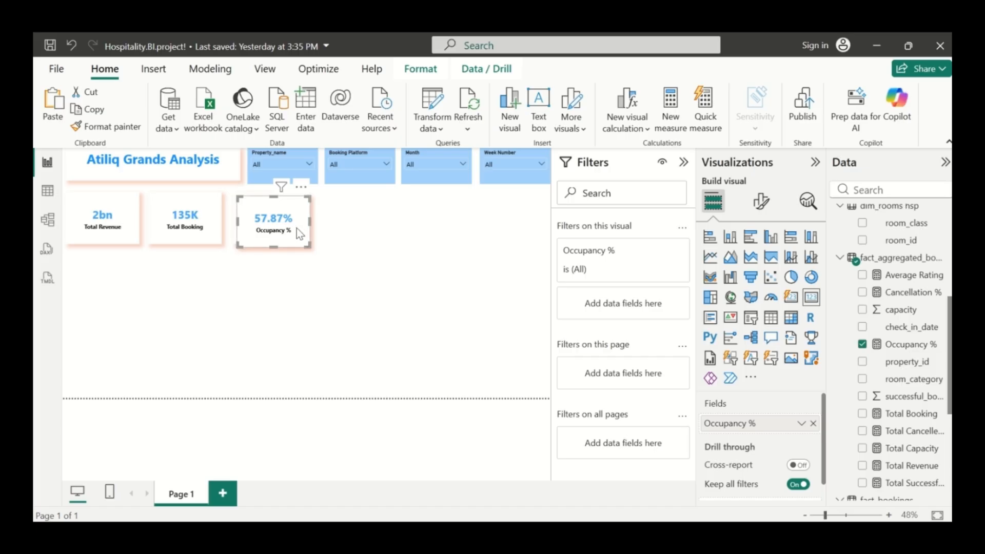
left_click_drag(297, 228, 374, 228)
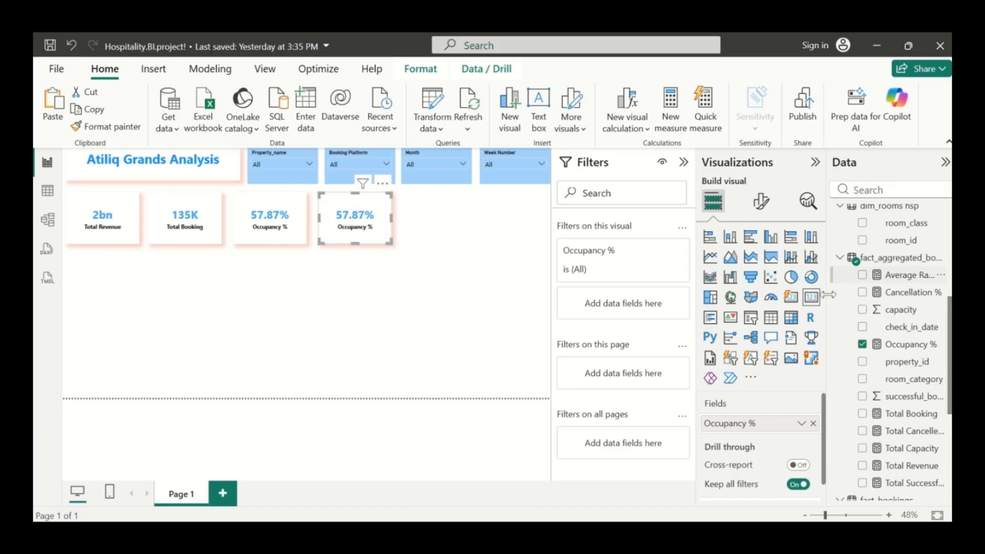
left_click(865, 342)
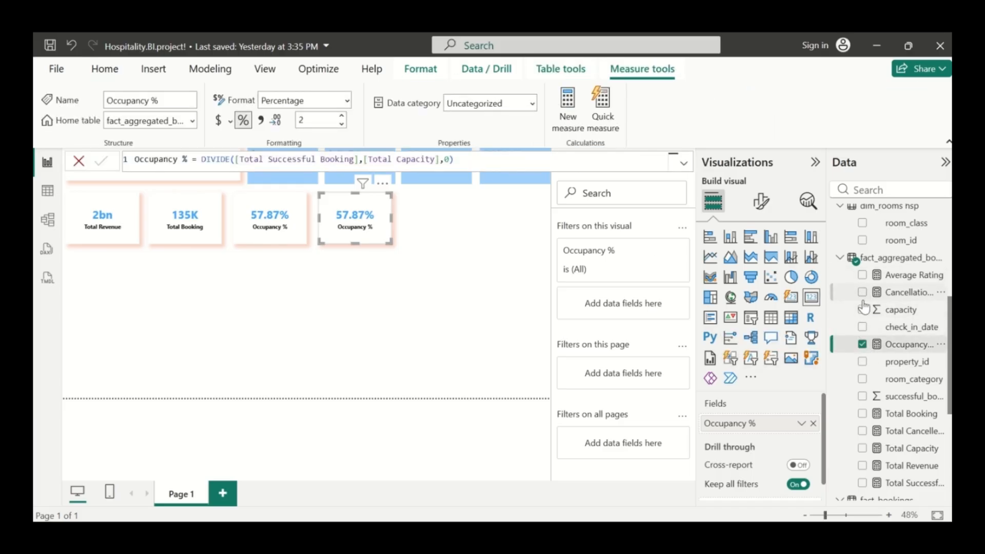
left_click(863, 344)
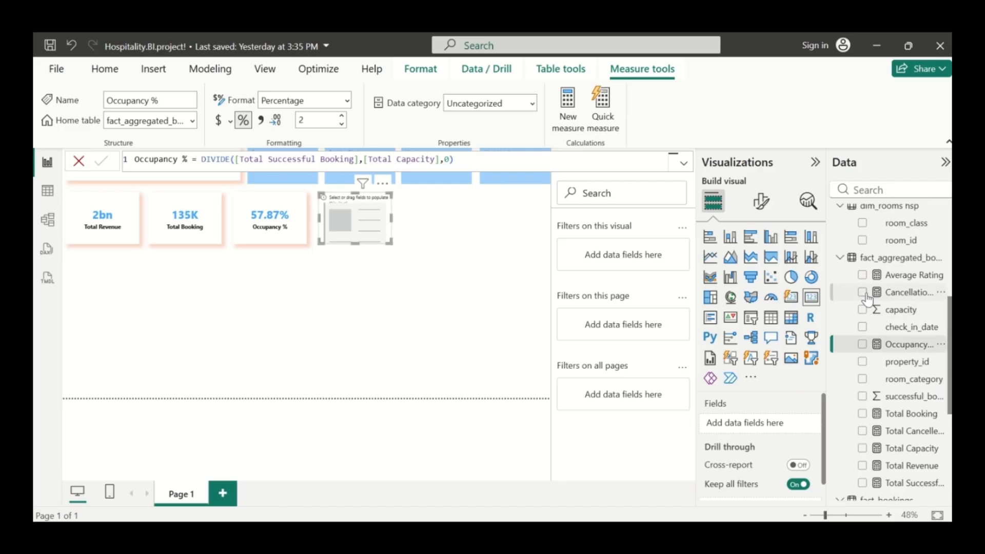
left_click(864, 294)
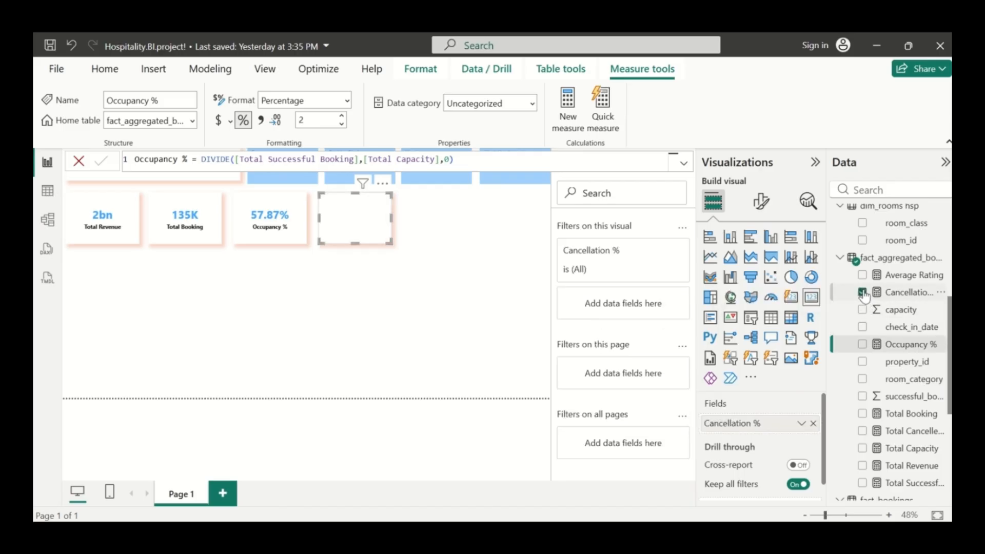
left_click(910, 292)
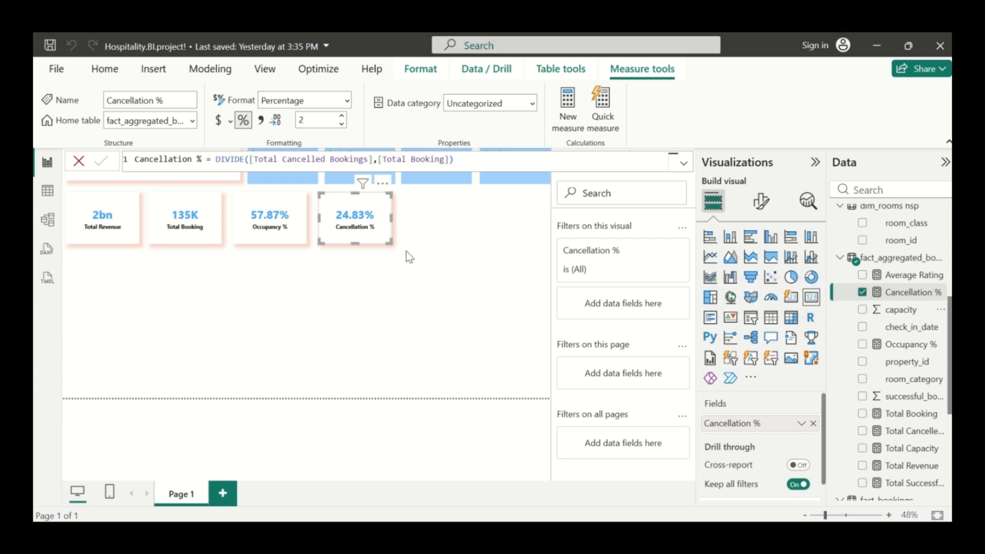
Duplicate the Cancellation % card as the fifth card in the row and replace its field with Average Rating.
key("ctrl+c")
key("ctrl+v")
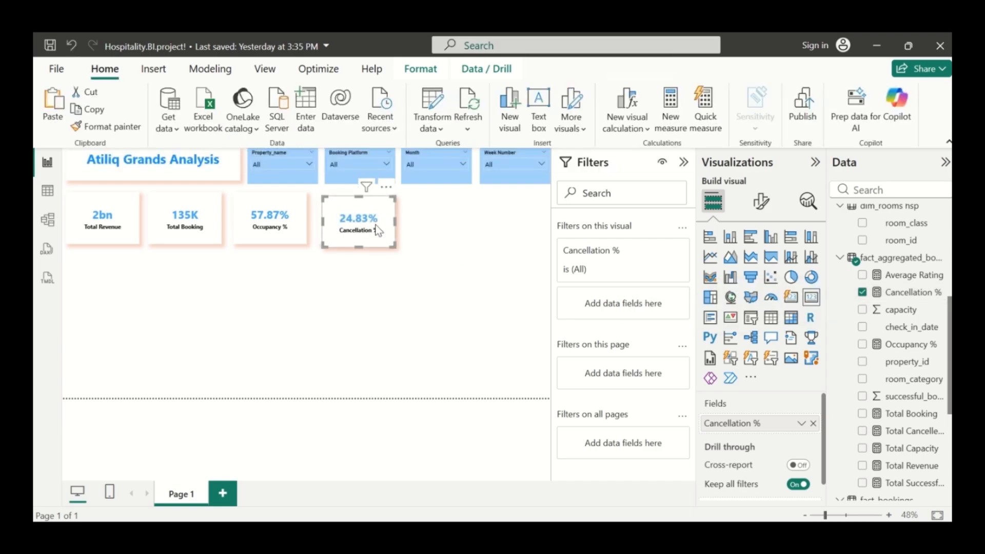
left_click_drag(375, 224, 460, 227)
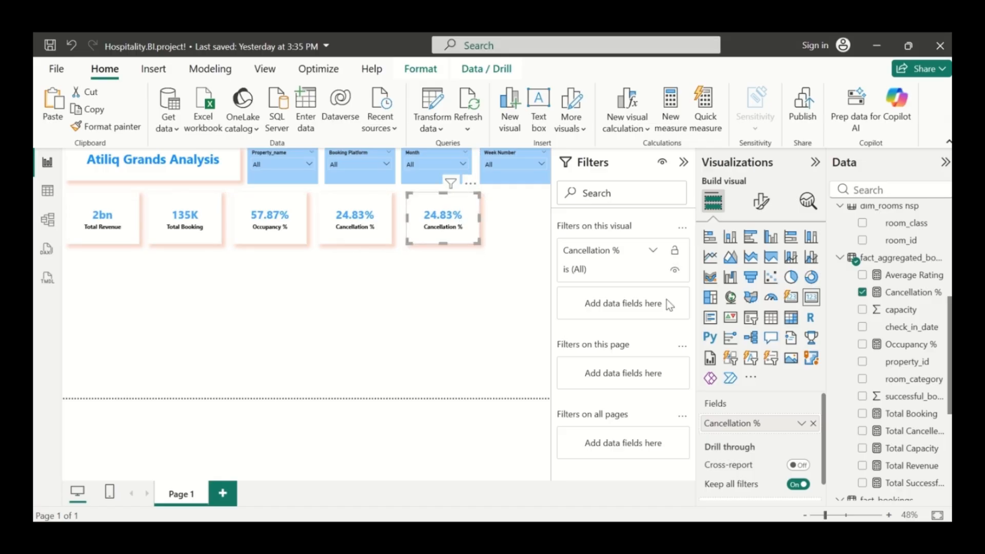
left_click(862, 292)
scroll(886, 361, "down", 5)
scroll(885, 358, "up", 5)
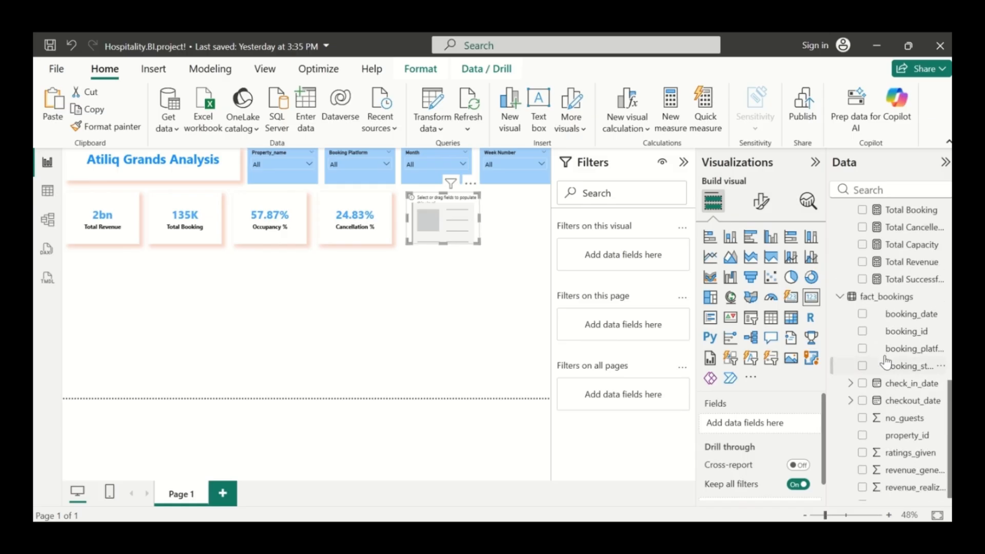
scroll(885, 358, "up", 3)
scroll(885, 358, "down", 7)
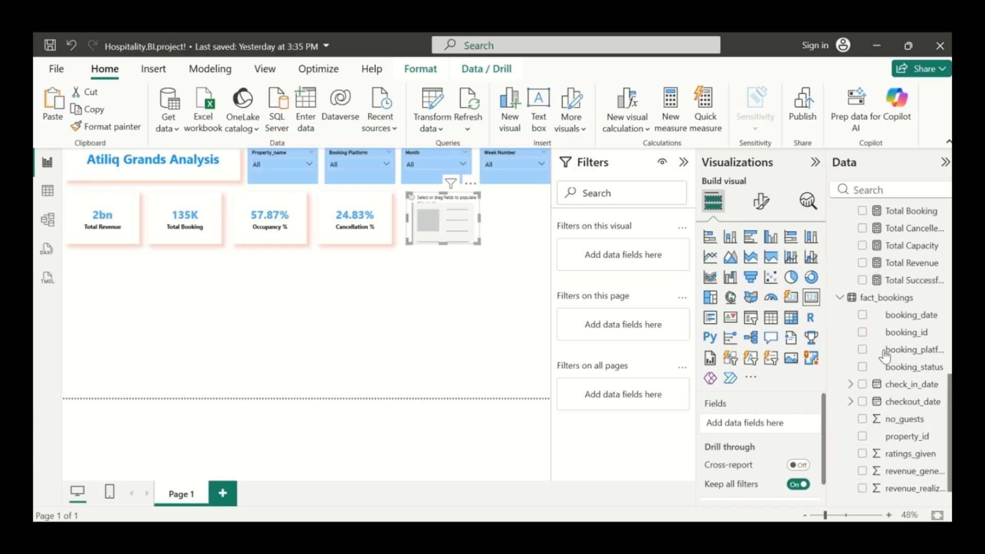
scroll(885, 358, "up", 5)
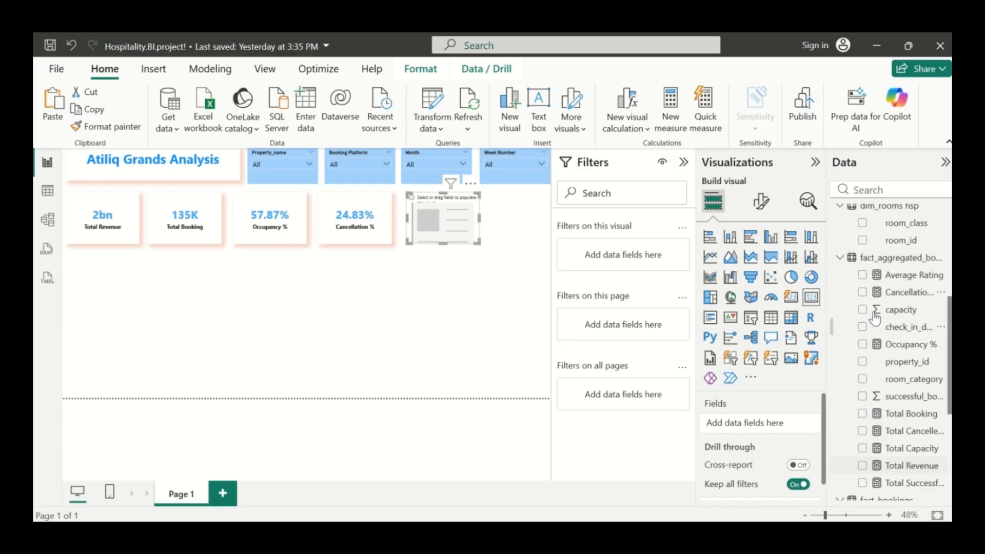
left_click(864, 276)
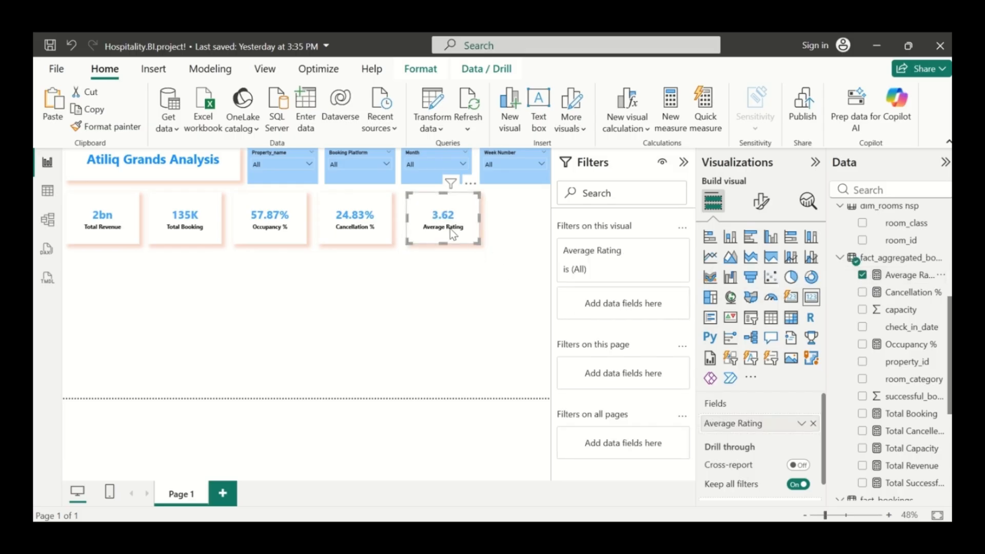
Move the Average Rating card beneath the Week Number slicer and widen it and the adjacent Cancellation % card by about 30 percent, leaving a narrow gap.
left_click_drag(462, 223, 523, 226)
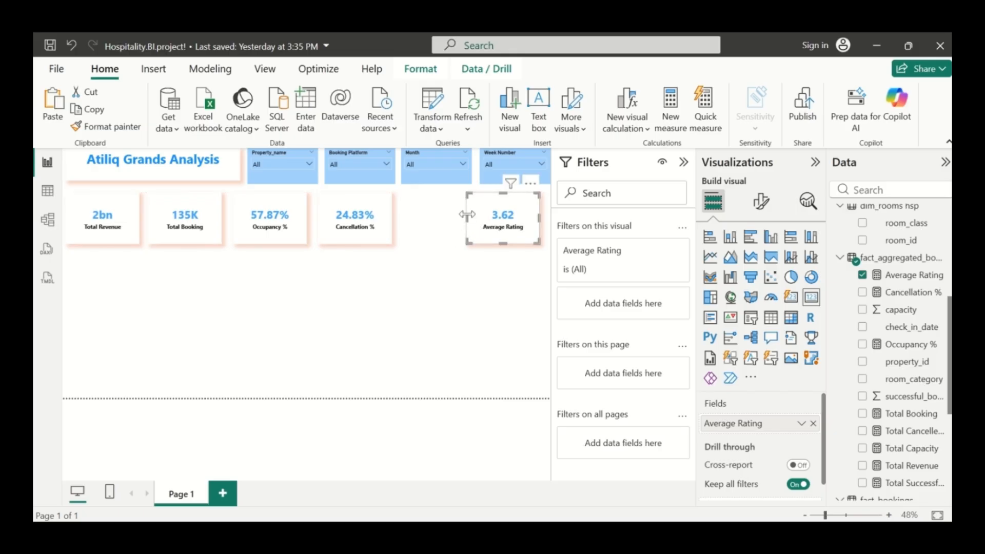
left_click_drag(467, 214, 448, 217)
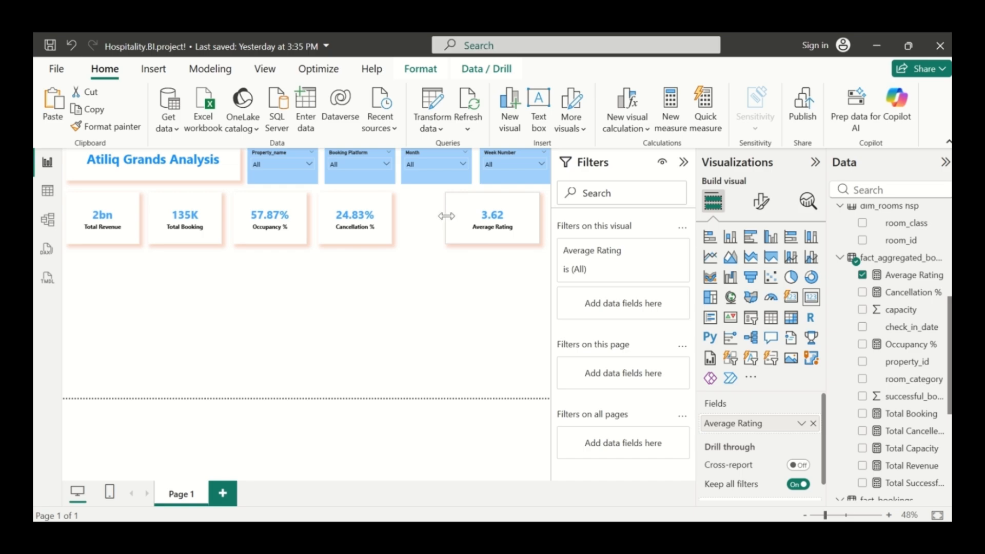
left_click(381, 218)
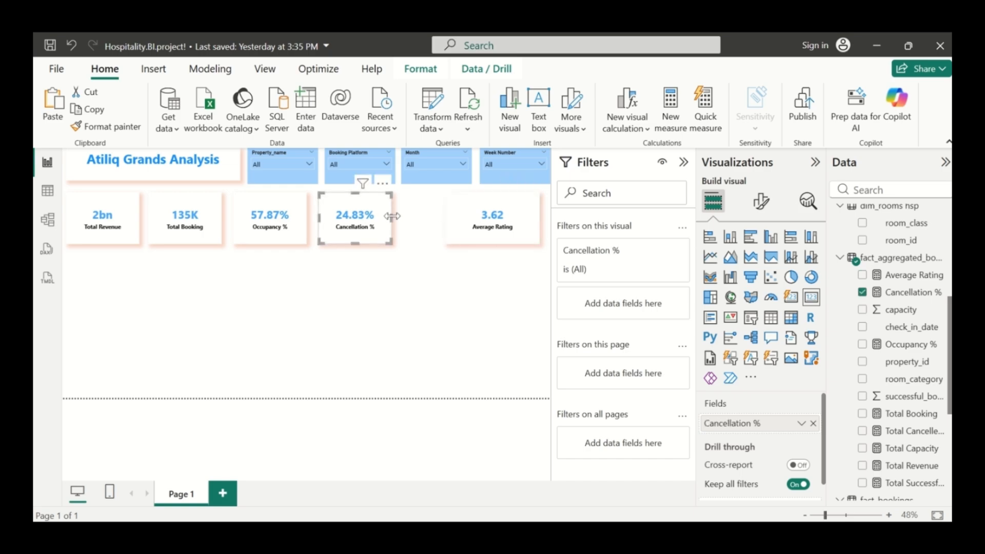
left_click(396, 218)
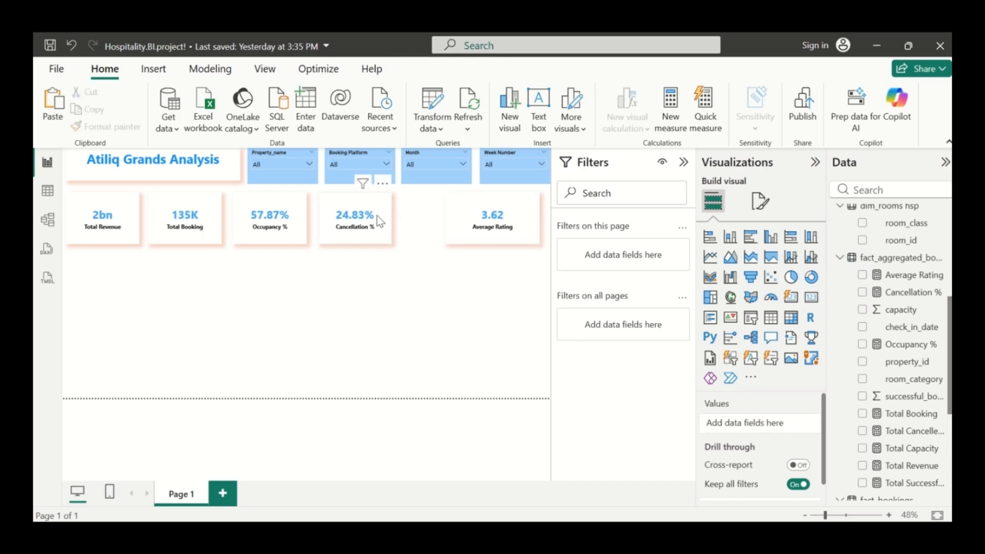
left_click(379, 219)
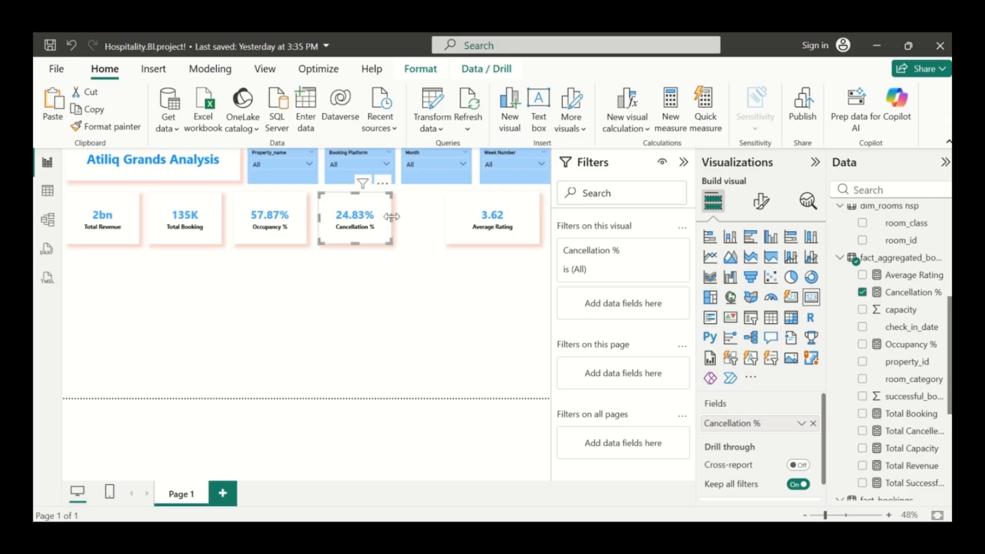
left_click_drag(392, 217, 429, 217)
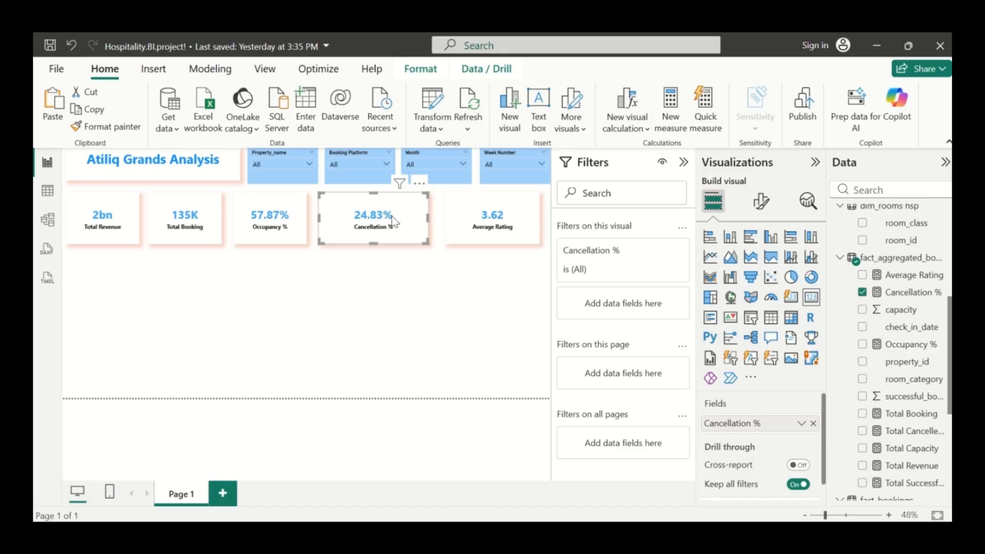
left_click_drag(397, 217, 405, 217)
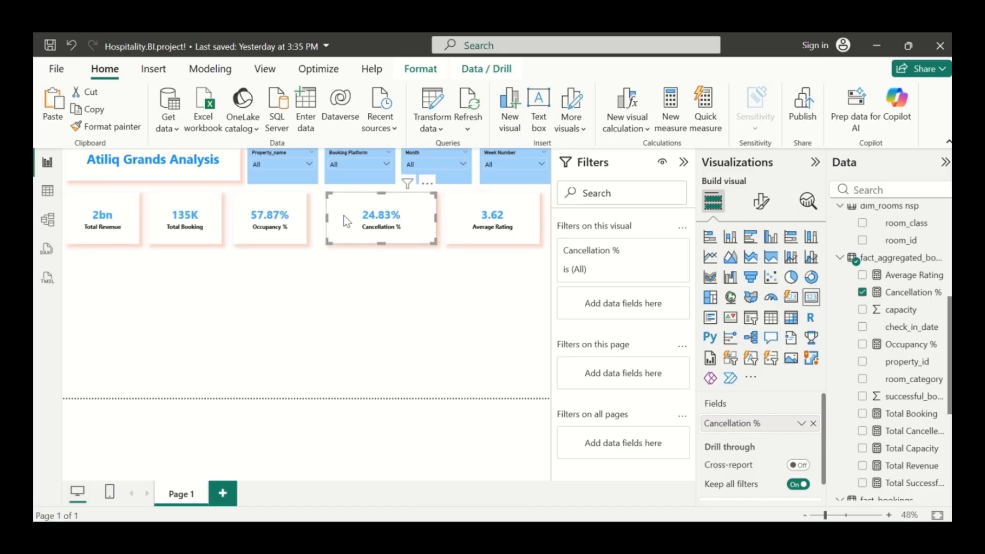
left_click_drag(328, 219, 341, 220)
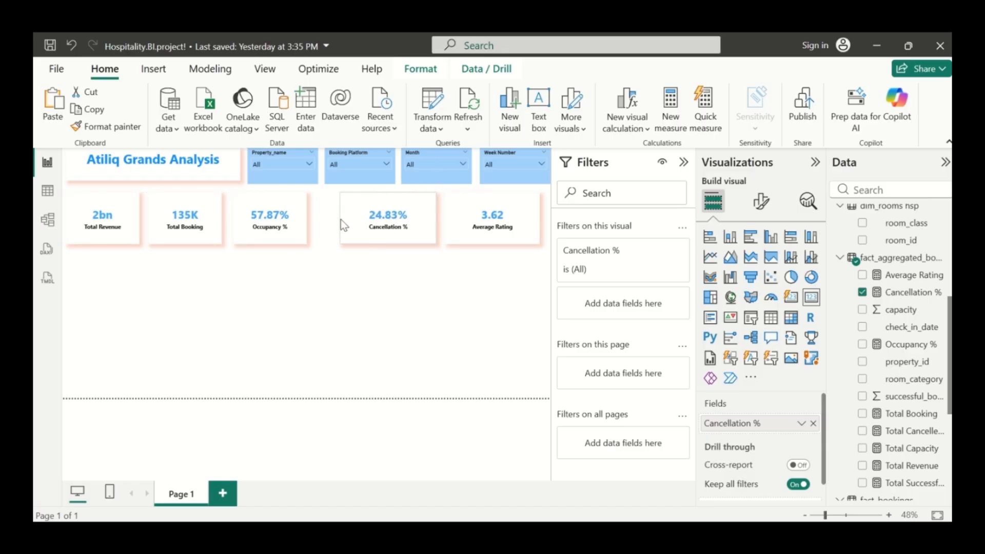
Widen the Occupancy % card by about 15 percent, filling the space up to the Cancellation % card.
left_click(288, 220)
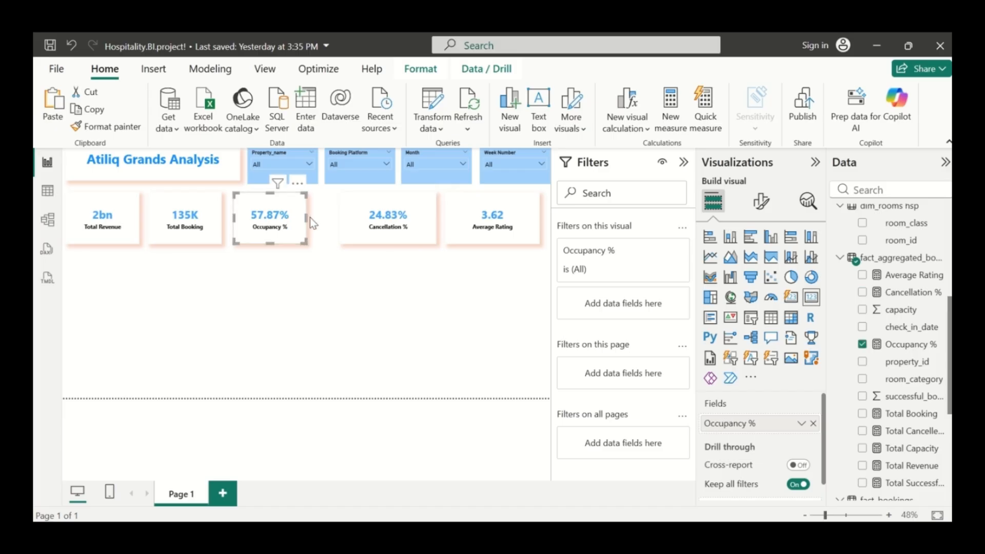
left_click_drag(308, 218, 332, 219)
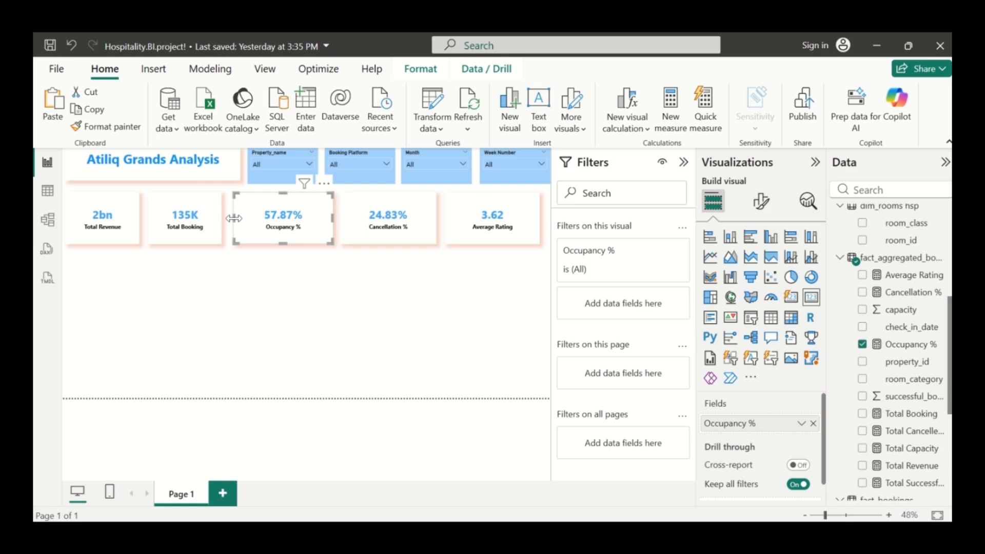
left_click_drag(234, 218, 246, 229)
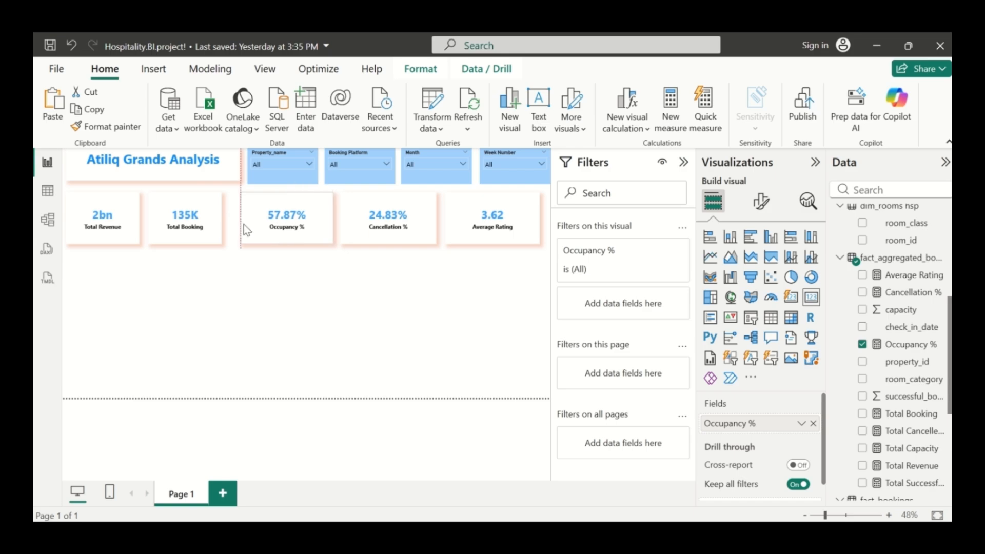
left_click_drag(244, 224, 244, 221)
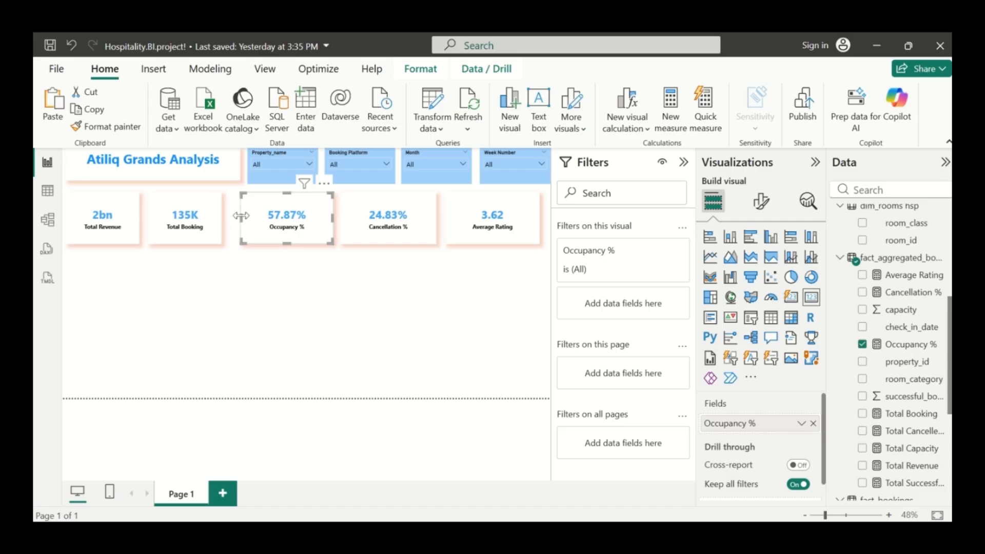
left_click_drag(241, 216, 255, 221)
Shift the Total Booking card beside Occupancy % and widen it and the Total Revenue card so the row has even, narrow gaps.
left_click(193, 205)
mouse_move(193, 205)
left_mouse_down()
mouse_move(190, 218)
mouse_move(205, 218)
left_mouse_up()
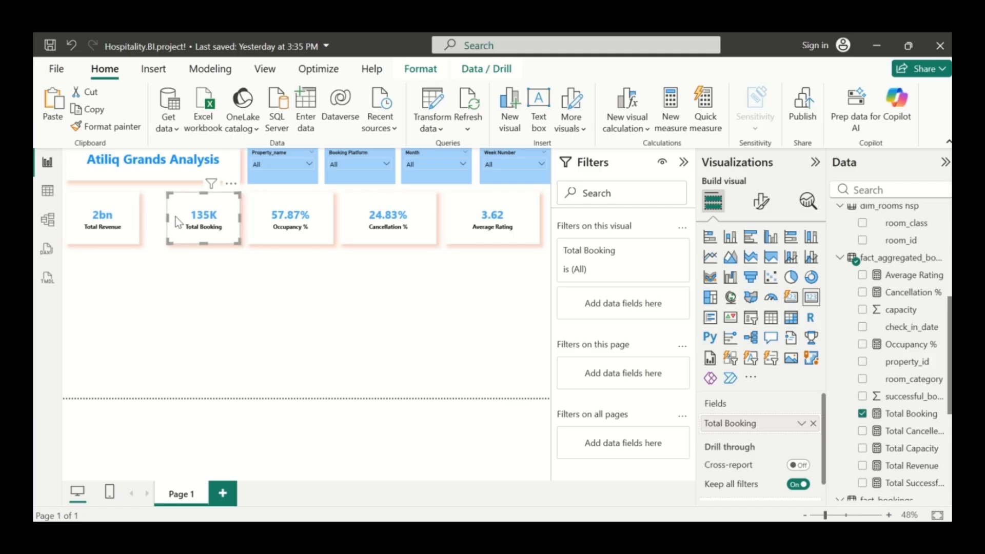
left_click_drag(166, 221, 161, 221)
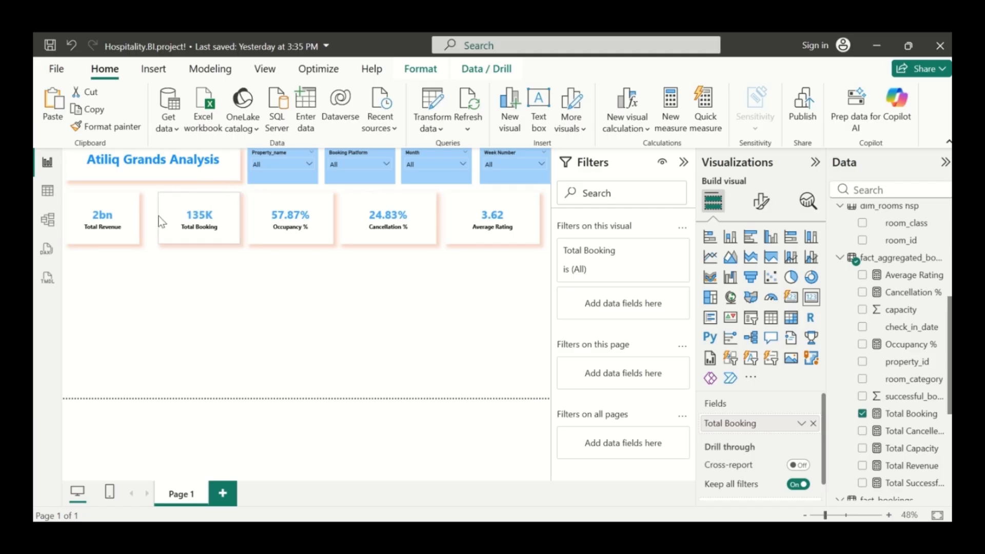
left_click(112, 223)
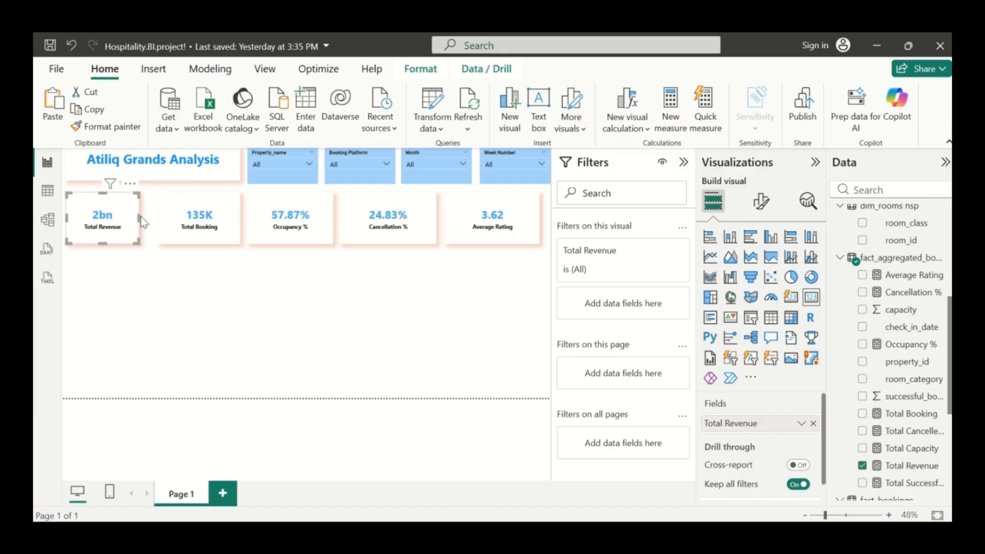
left_click_drag(140, 217, 151, 218)
left_click(203, 268)
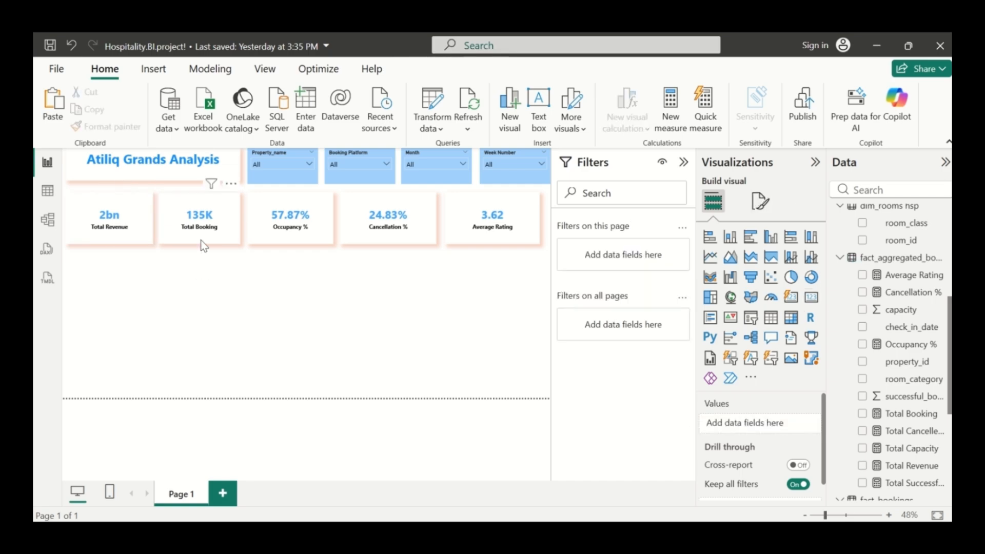
left_click(194, 214)
left_click(259, 220)
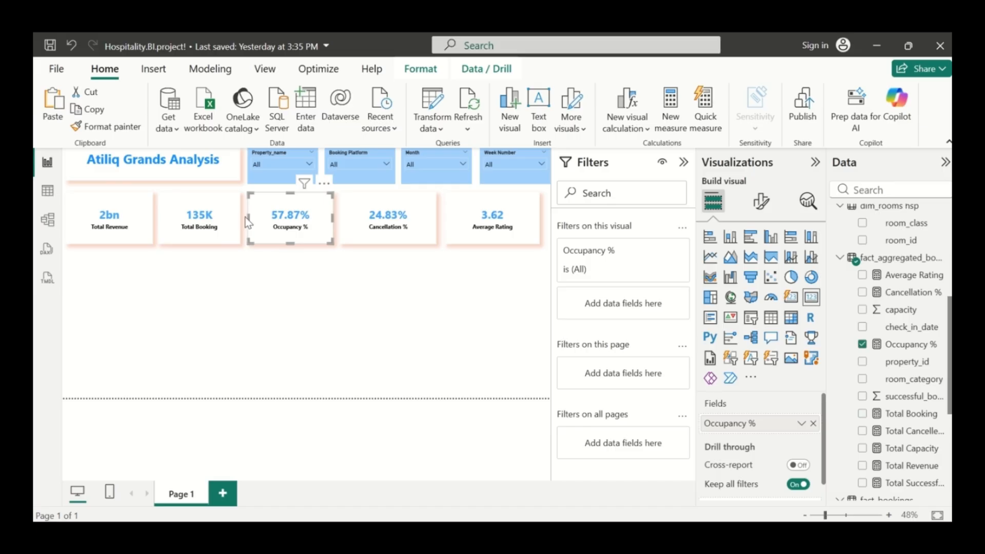
left_click_drag(252, 224, 254, 220)
left_click(205, 222)
Add a clustered bar chart directly below the Total Revenue card and put Total Booking on its X-axis.
left_click(210, 285)
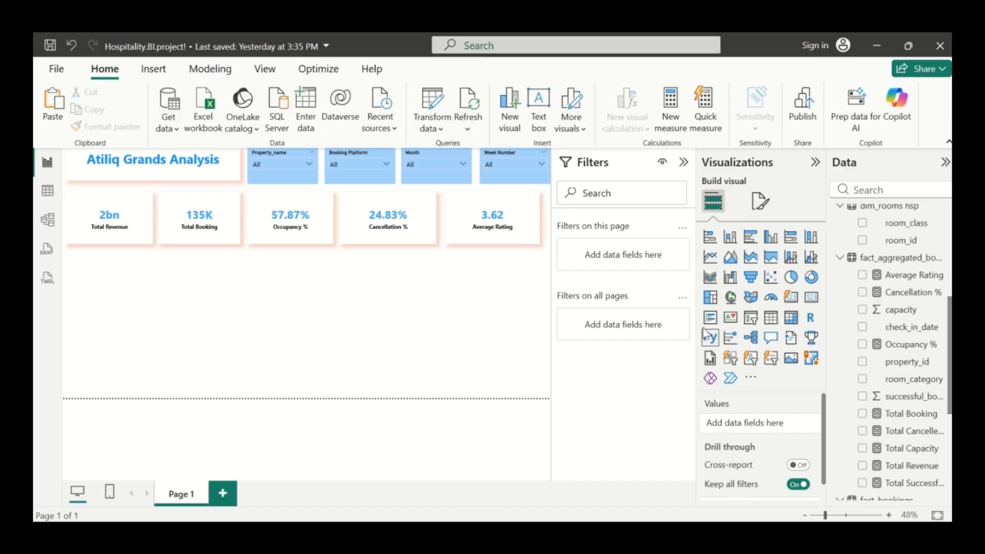
left_click(751, 240)
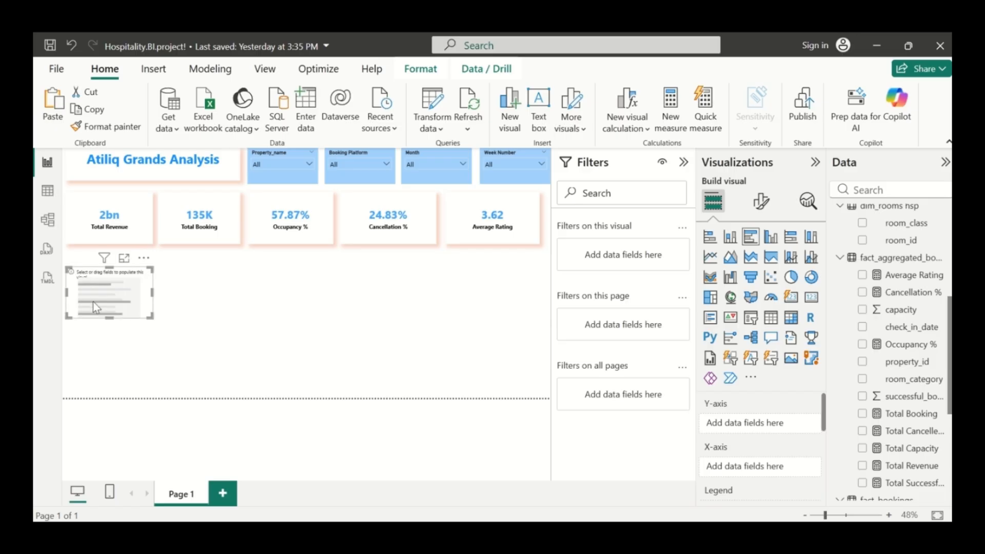
left_click_drag(94, 296, 120, 279)
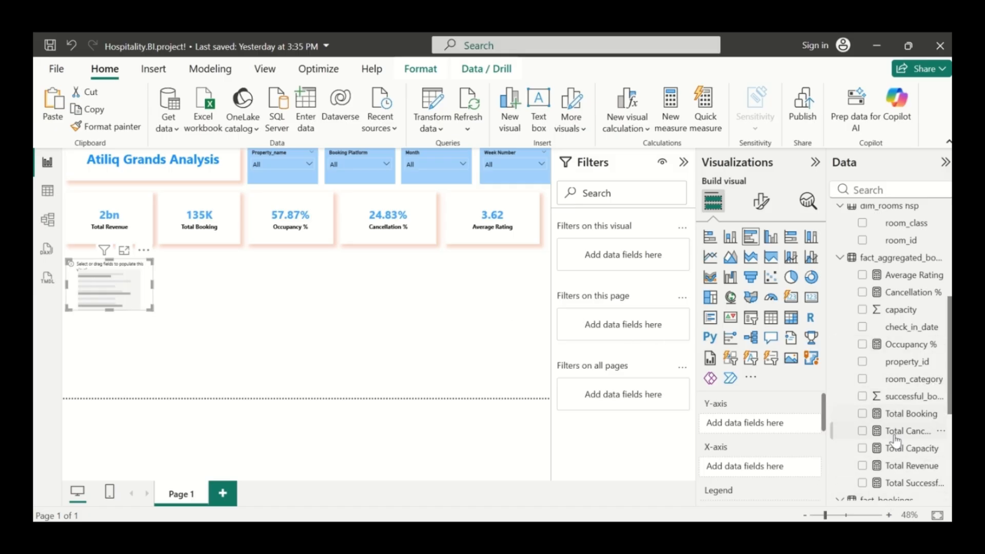
scroll(875, 359, "down", 3)
scroll(882, 328, "up", 1)
scroll(882, 329, "up", 3)
left_click(863, 414)
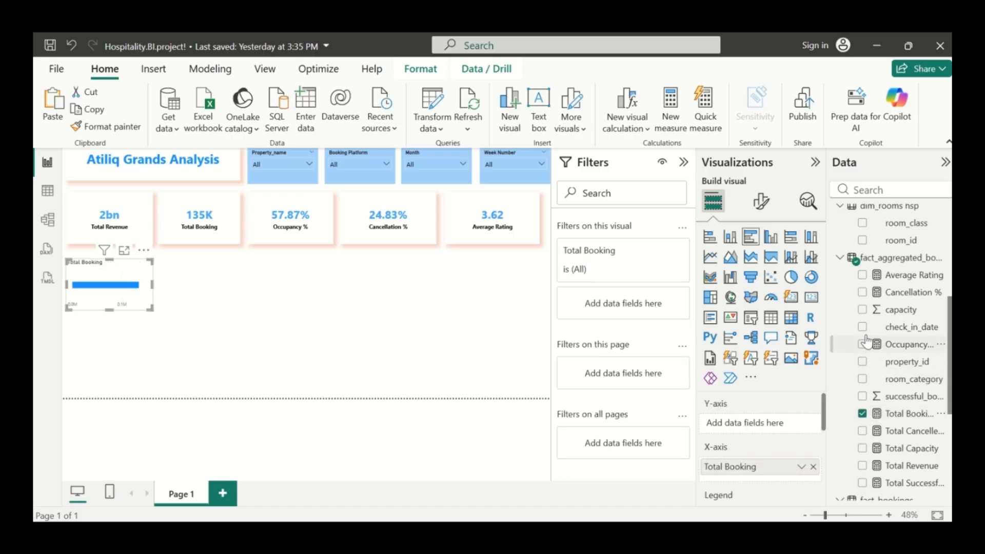
Add the booking_platform field from fact_bookings to the Y-axis of the Total Booking bar chart.
scroll(871, 336, "up", 3)
scroll(871, 336, "down", 2)
scroll(871, 337, "up", 4)
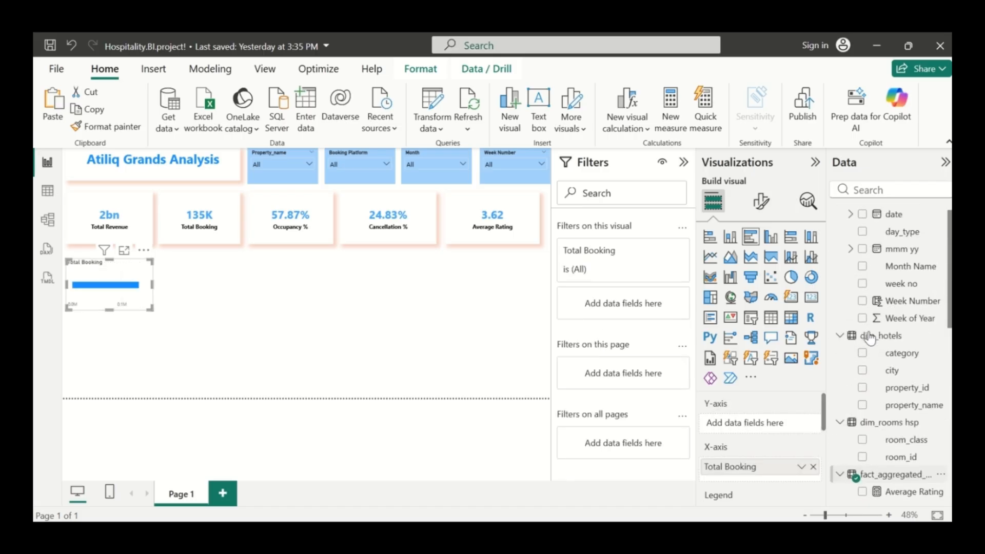
scroll(870, 334, "down", 15)
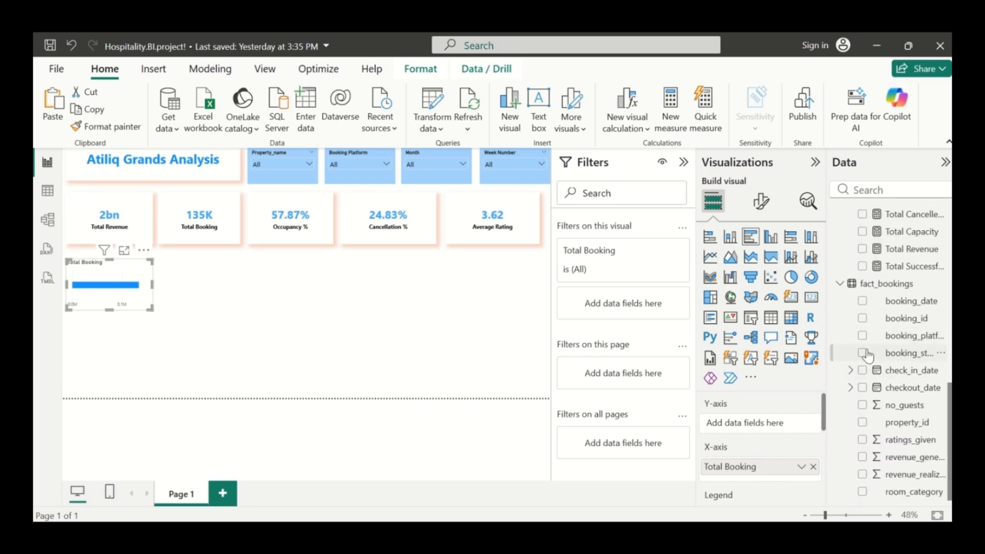
left_click(863, 337)
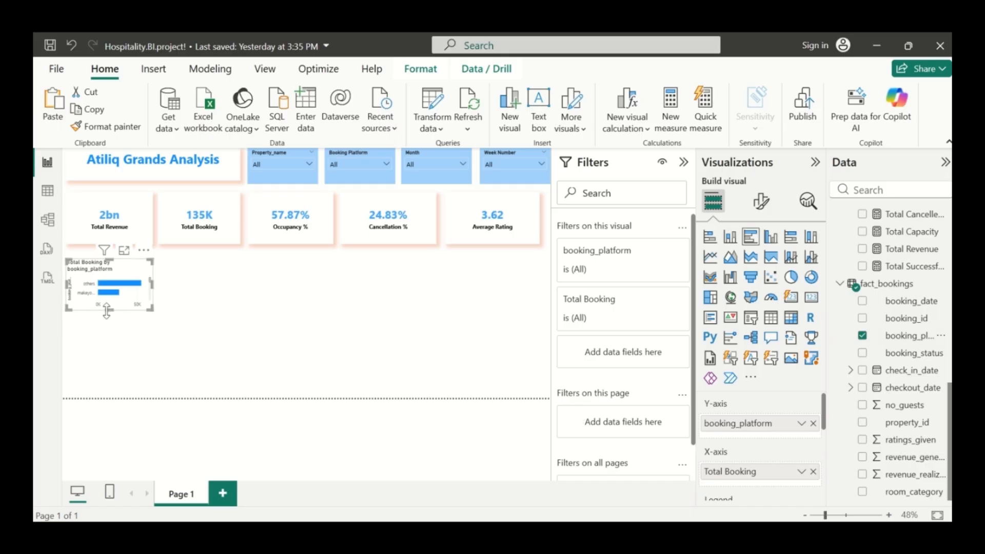
Enlarge the bar chart down to just above the page's lower boundary and widen it to about two-thirds across the Total Booking card.
left_click_drag(108, 310, 111, 391)
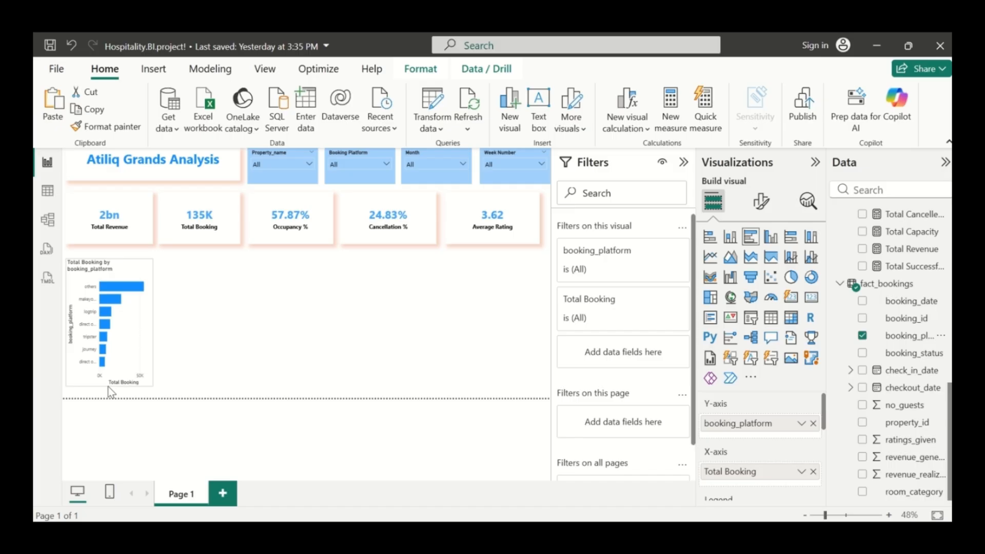
left_click_drag(151, 320, 199, 331)
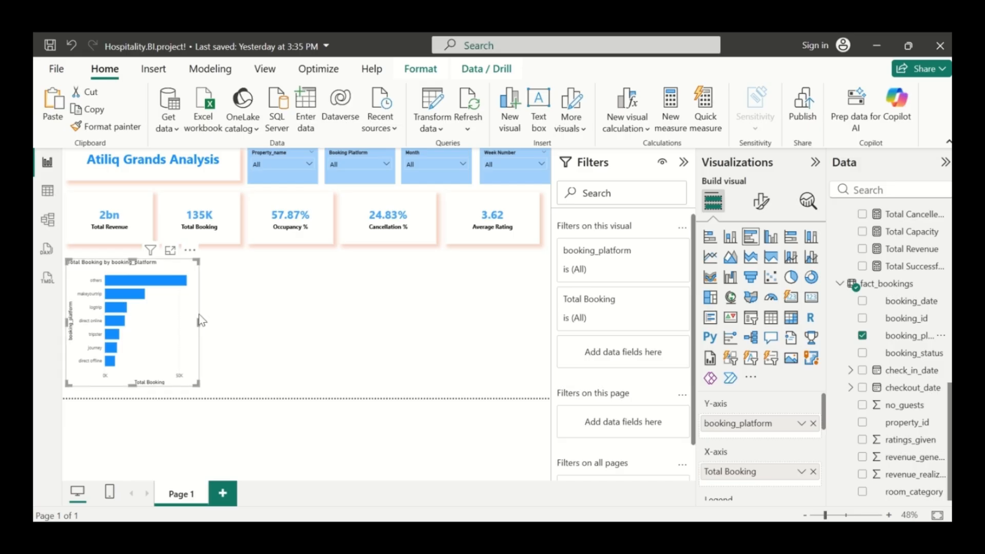
left_click_drag(199, 323, 213, 323)
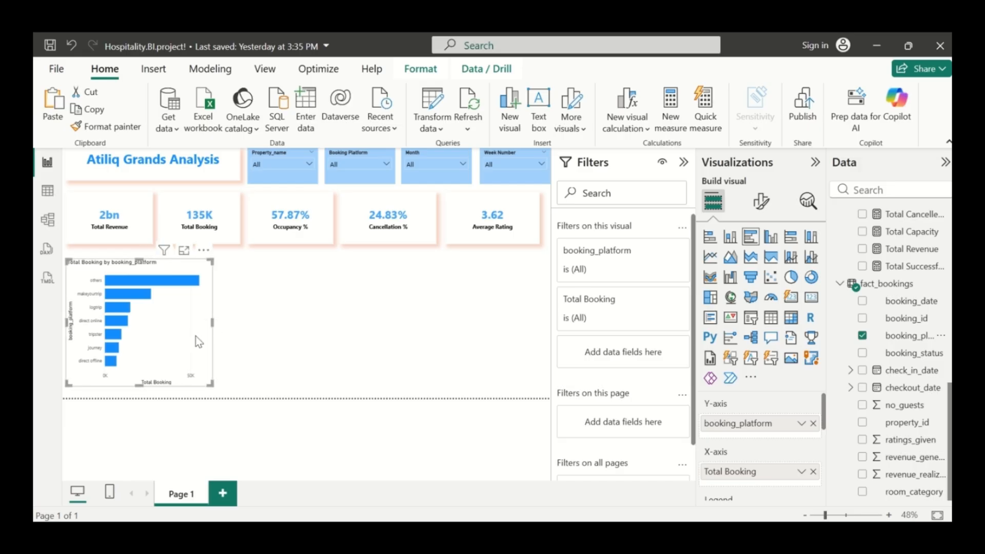
left_click(257, 318)
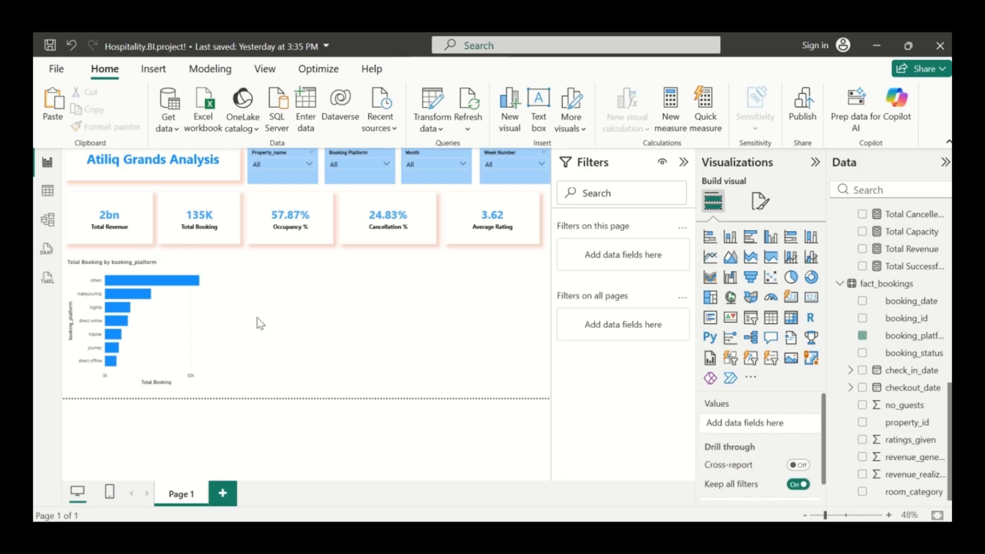
Turn on data labels for the booking platform bar chart.
left_click(186, 328)
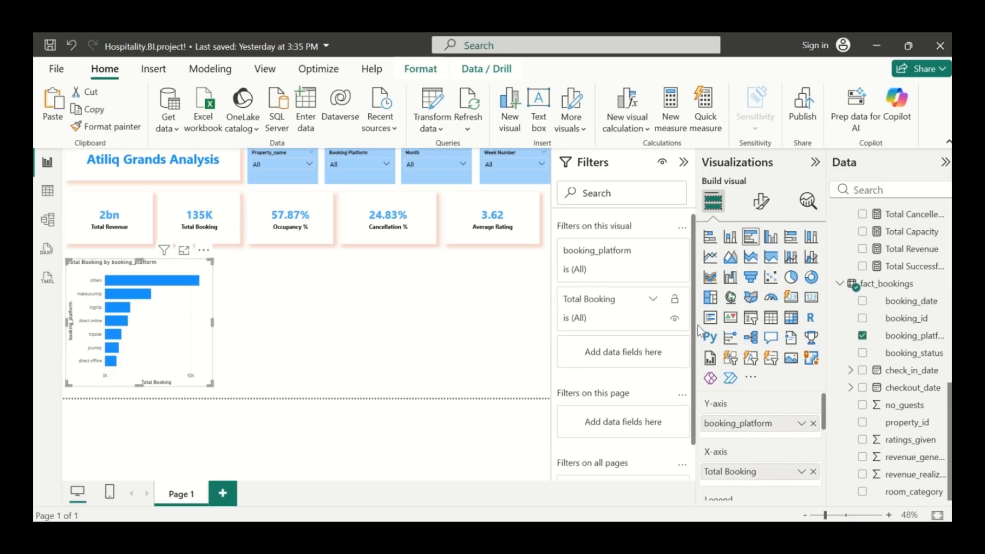
left_click(762, 204)
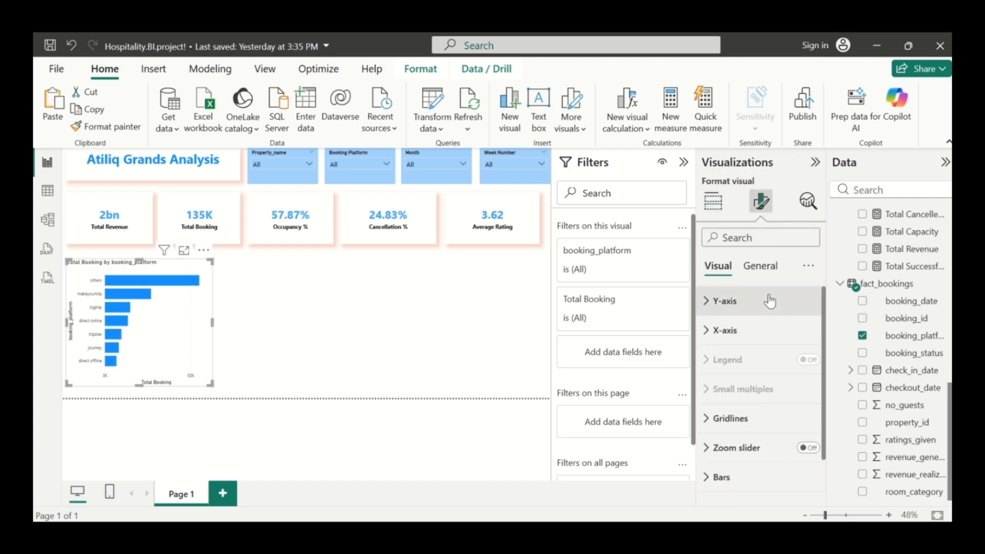
scroll(744, 431, "down", 1)
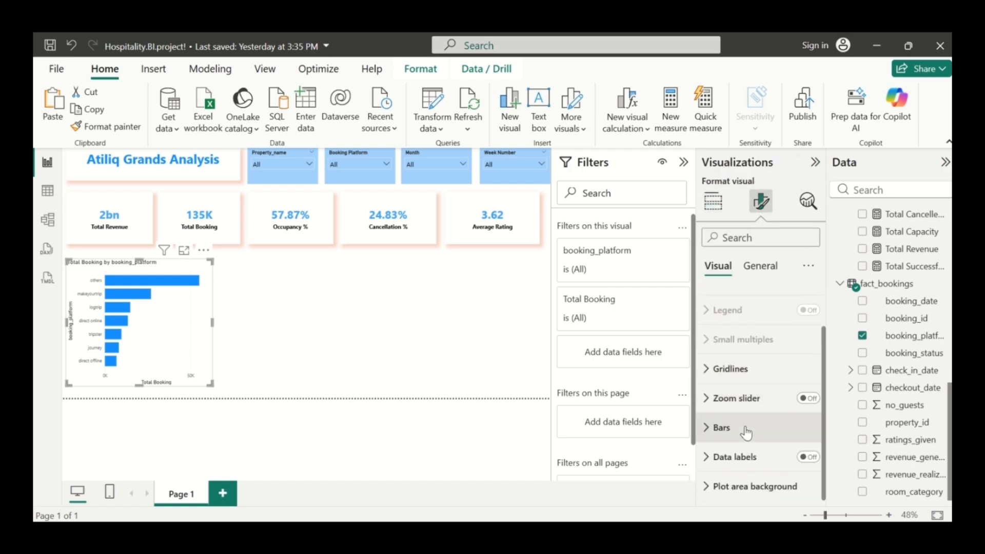
left_click(809, 457)
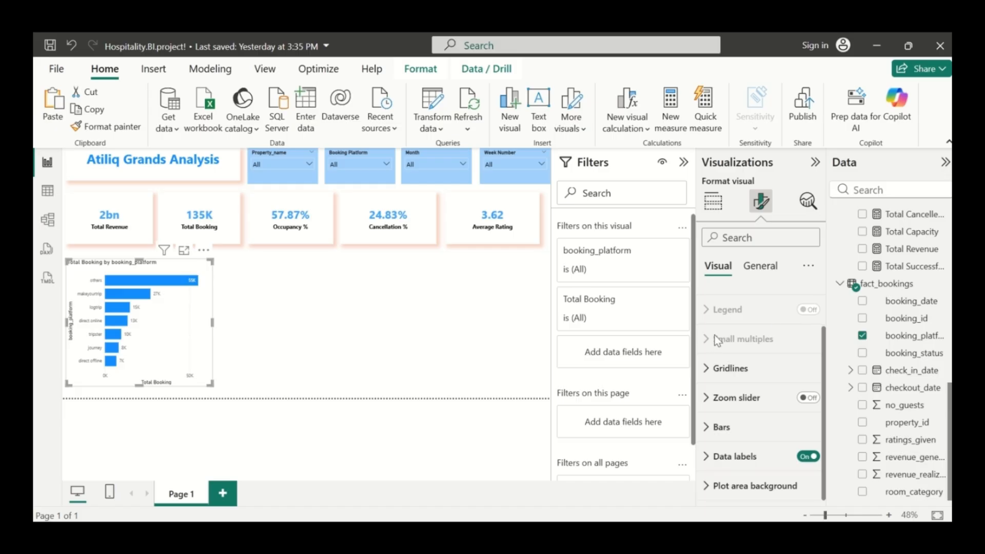
Turn off the X-axis title and X-axis values of the booking platform bar chart.
scroll(761, 281, "up", 1)
left_click(760, 330)
scroll(759, 344, "down", 3)
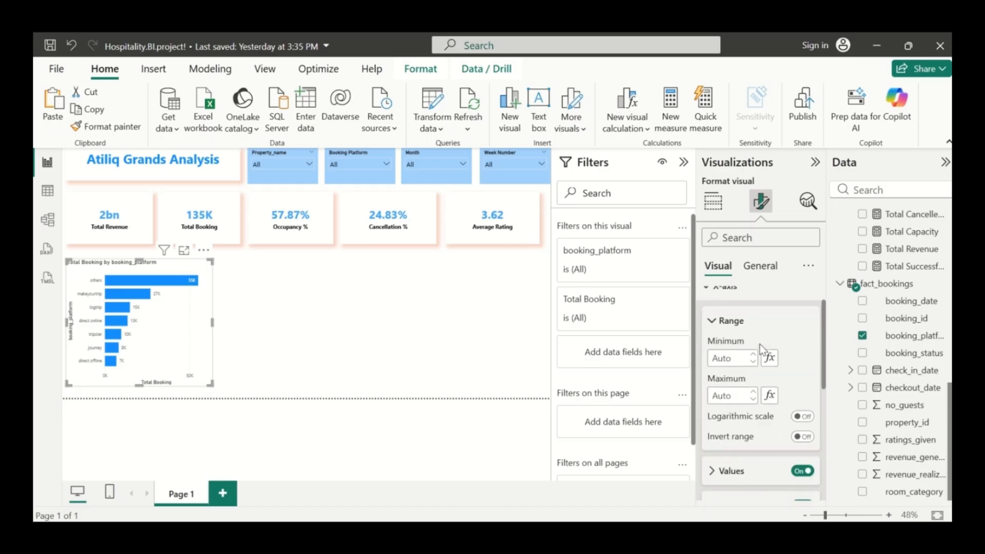
left_click(809, 406)
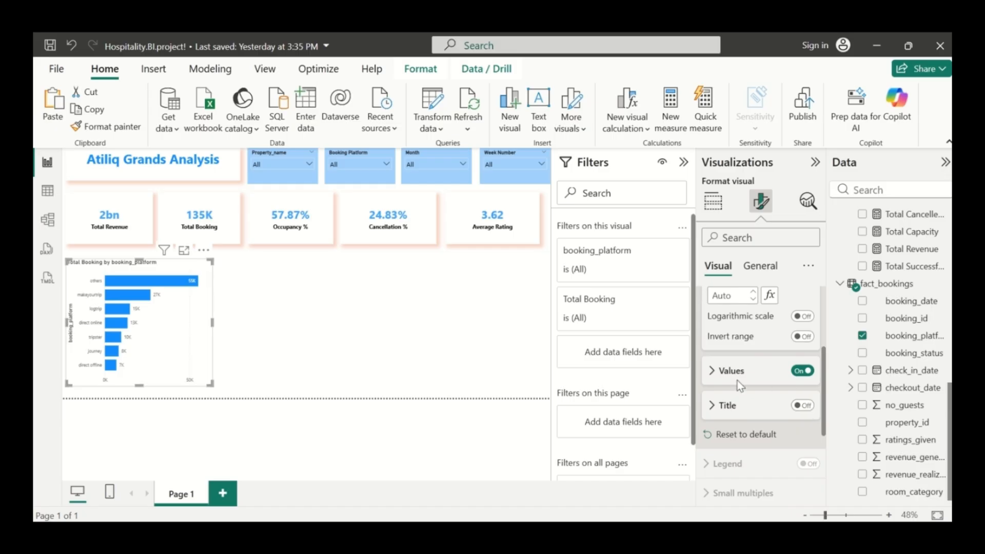
left_click(807, 374)
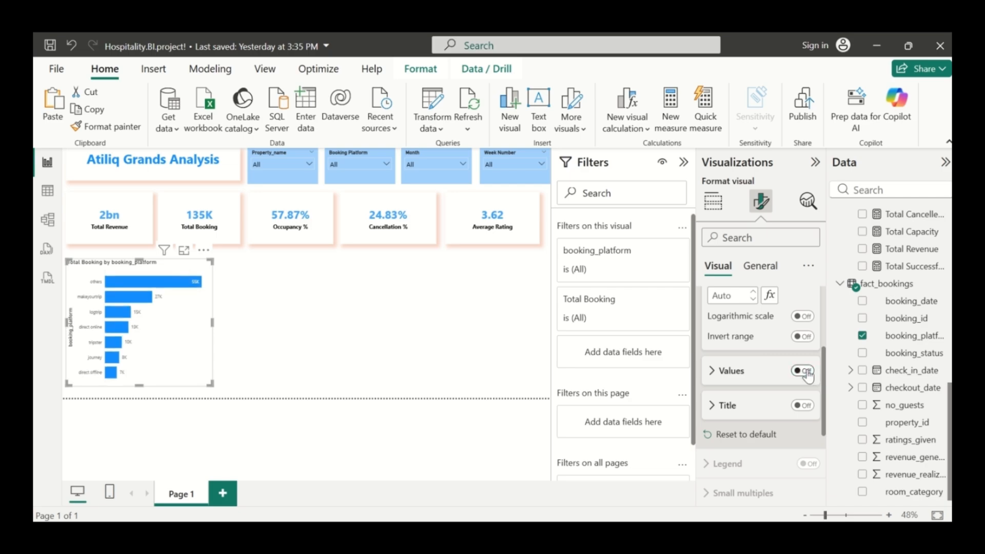
scroll(757, 370, "up", 3)
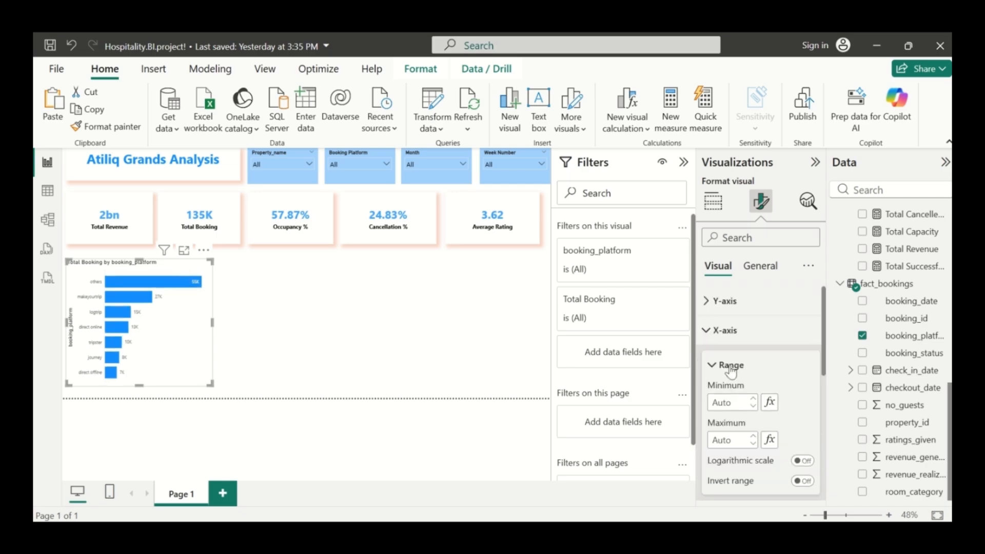
left_click(706, 332)
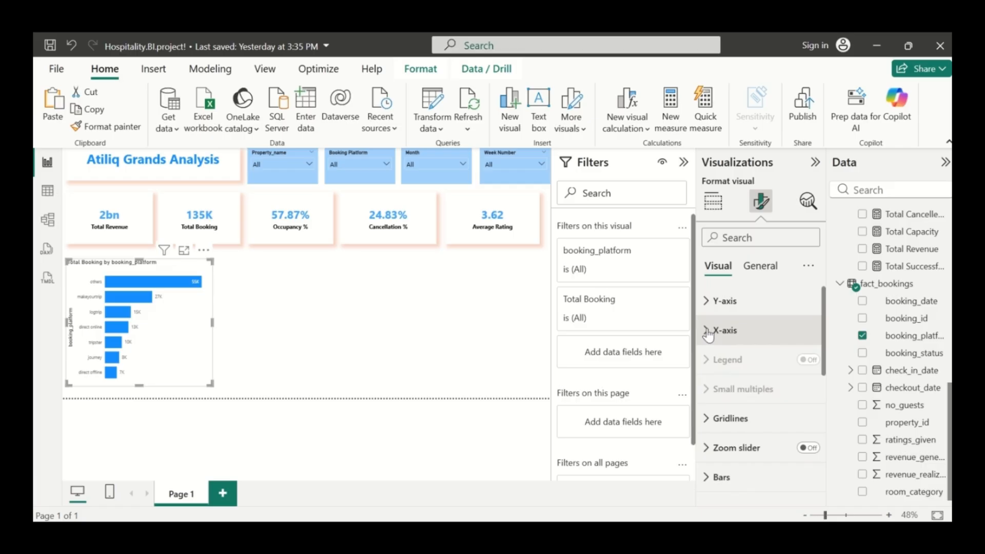
Turn off the Y-axis title of the booking platform bar chart.
left_click(704, 302)
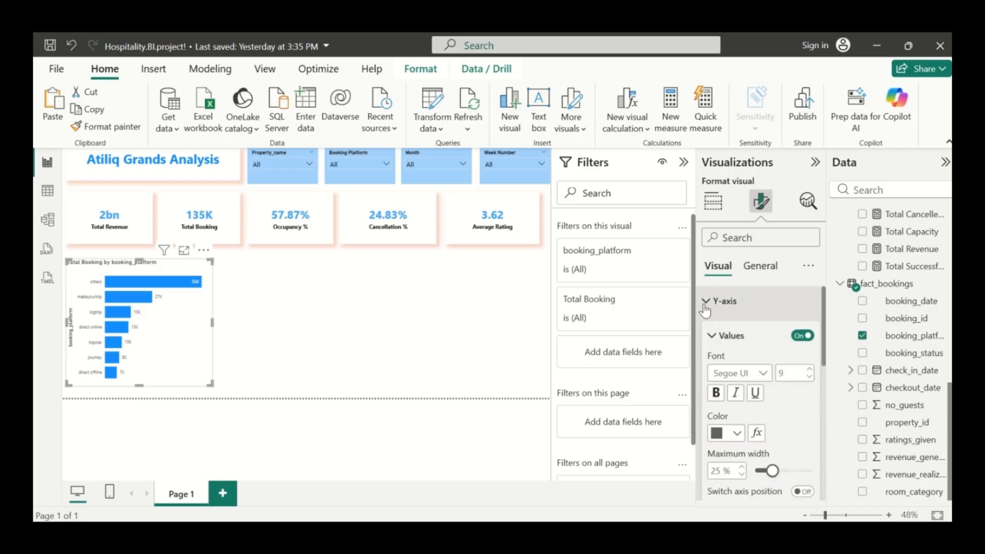
scroll(796, 383, "down", 3)
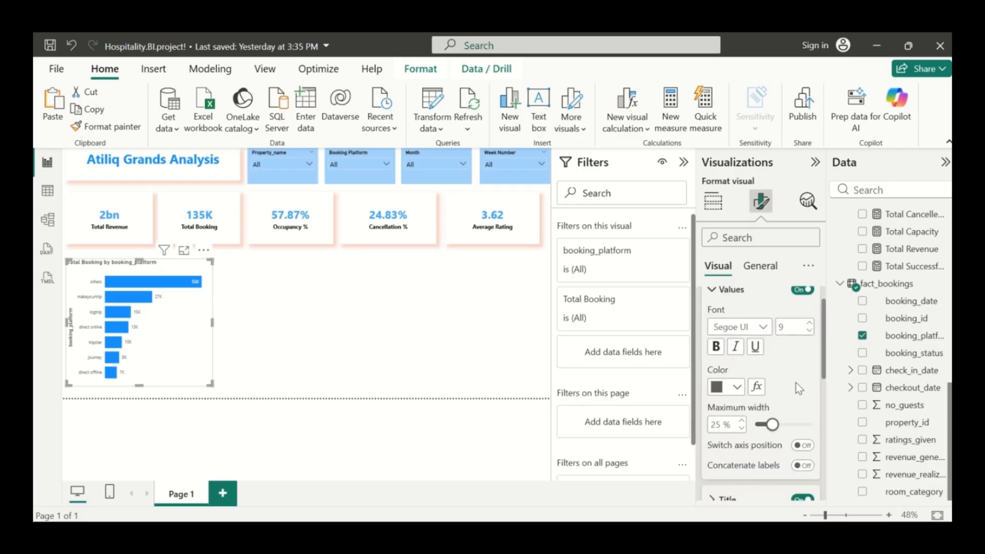
scroll(796, 383, "up", 3)
scroll(796, 383, "down", 4)
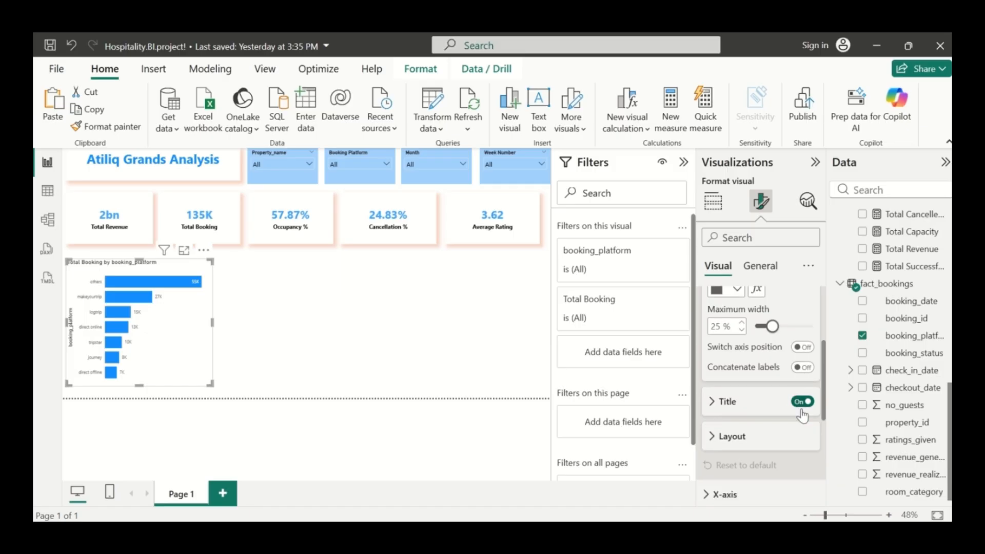
left_click(804, 404)
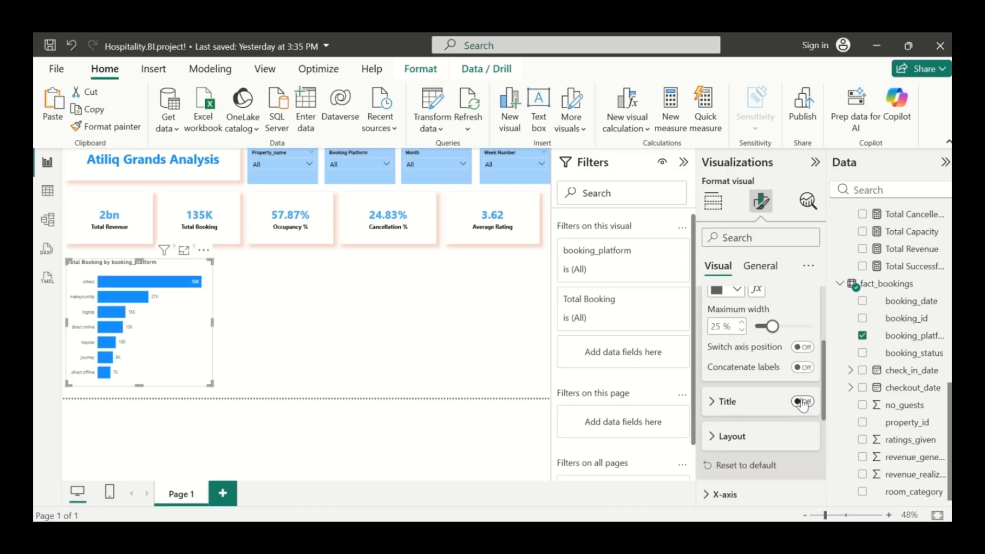
Make the Y-axis values of the booking platform chart bold and black.
scroll(739, 344, "up", 3)
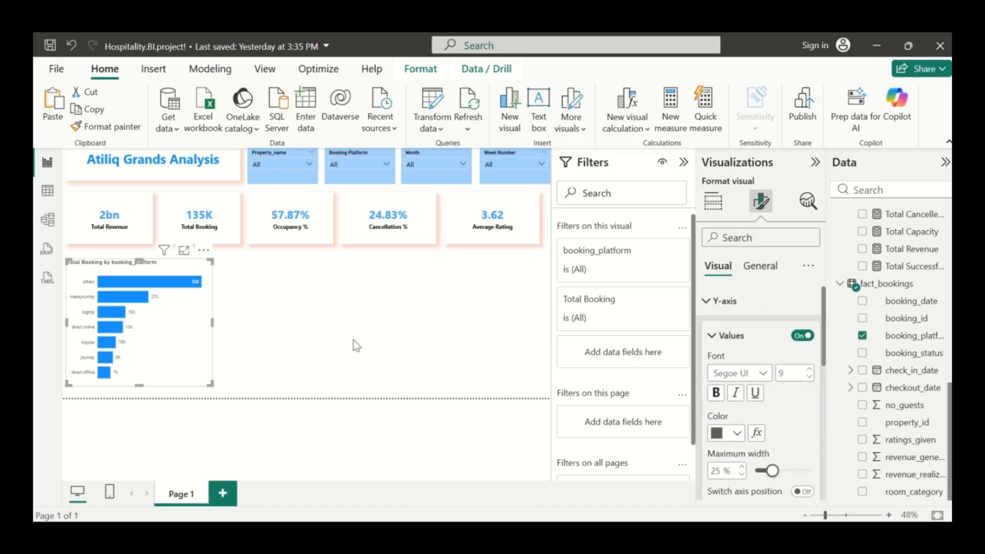
left_click(719, 397)
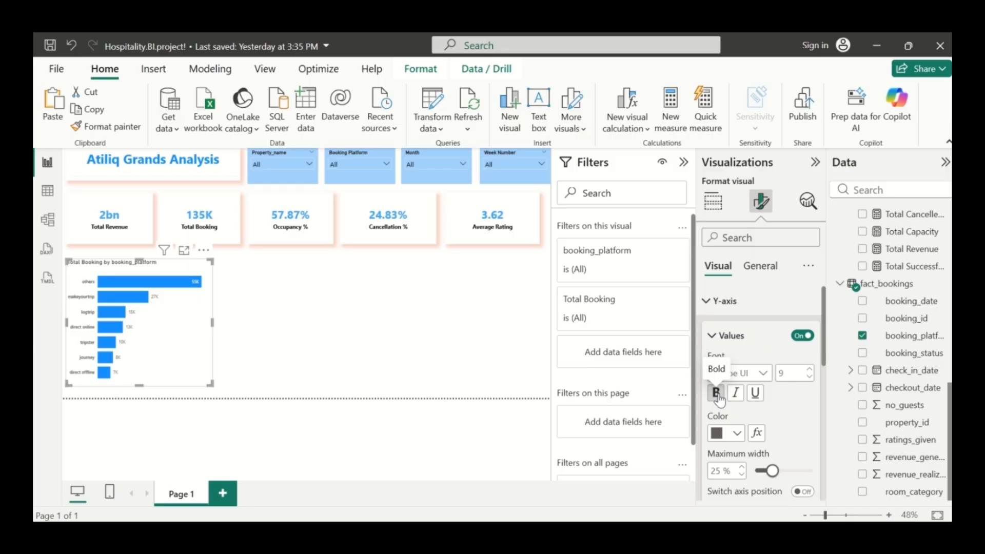
left_click(737, 433)
left_click(749, 291)
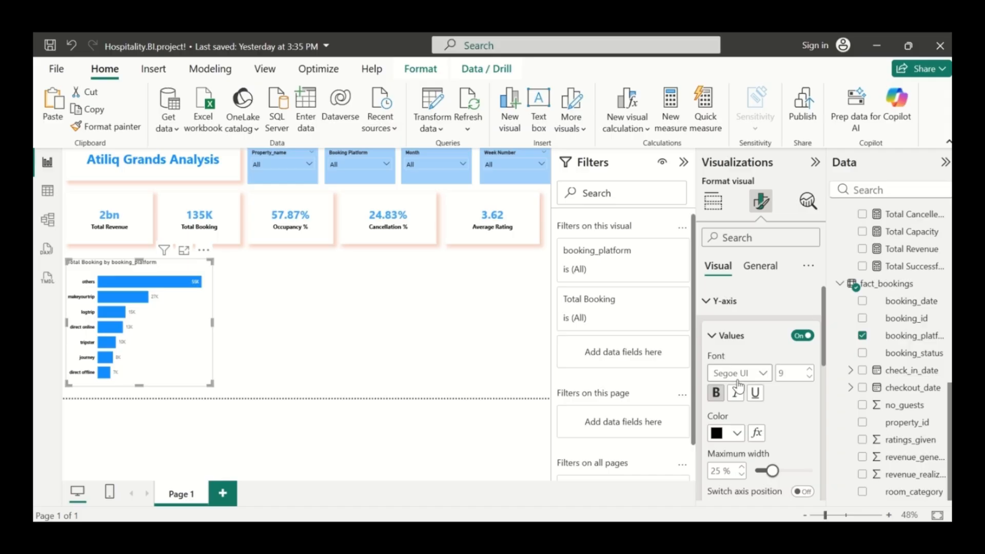
Make the chart title bold, size 18 and centred, and widen the chart to line up with the far edge of the Total Booking card.
left_click(767, 272)
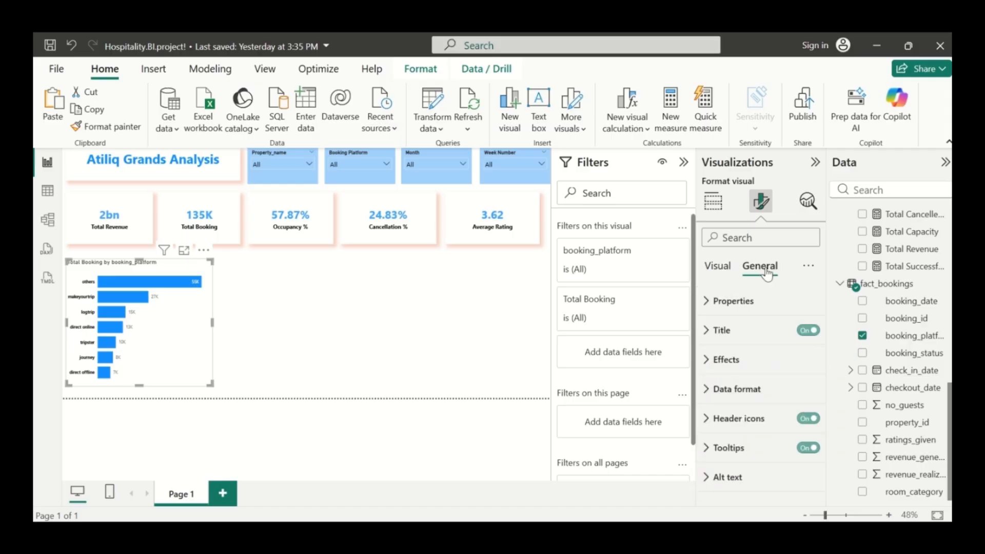
left_click(712, 332)
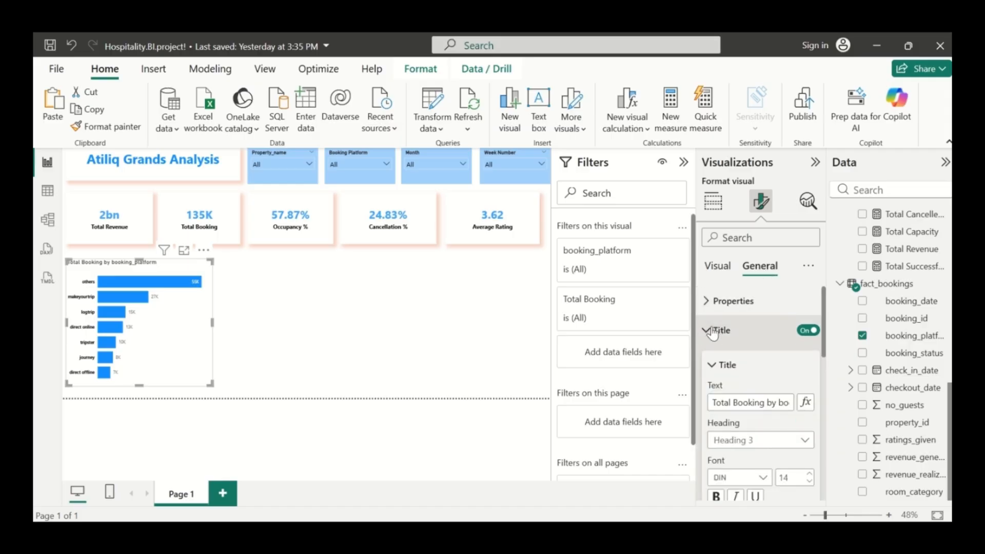
scroll(714, 334, "down", 2)
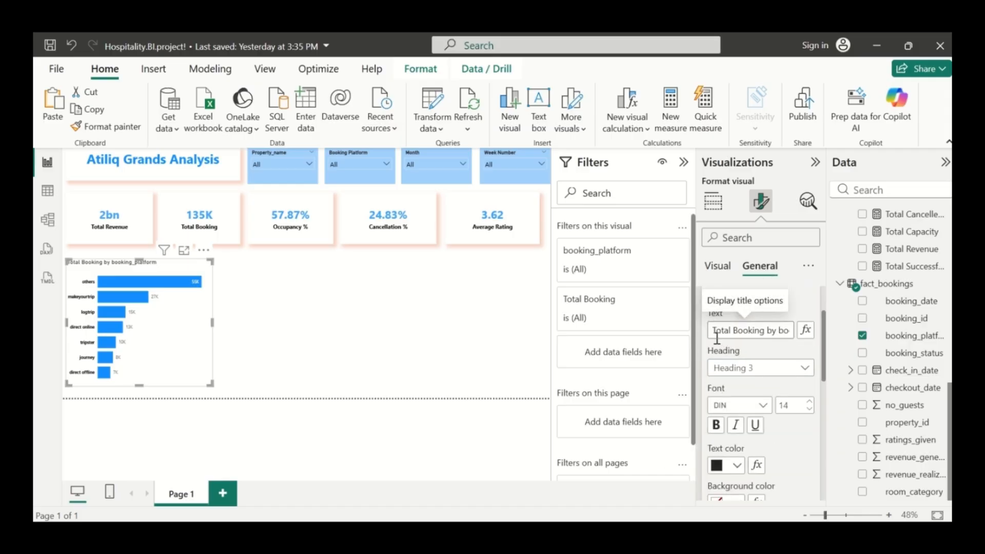
left_click(783, 329)
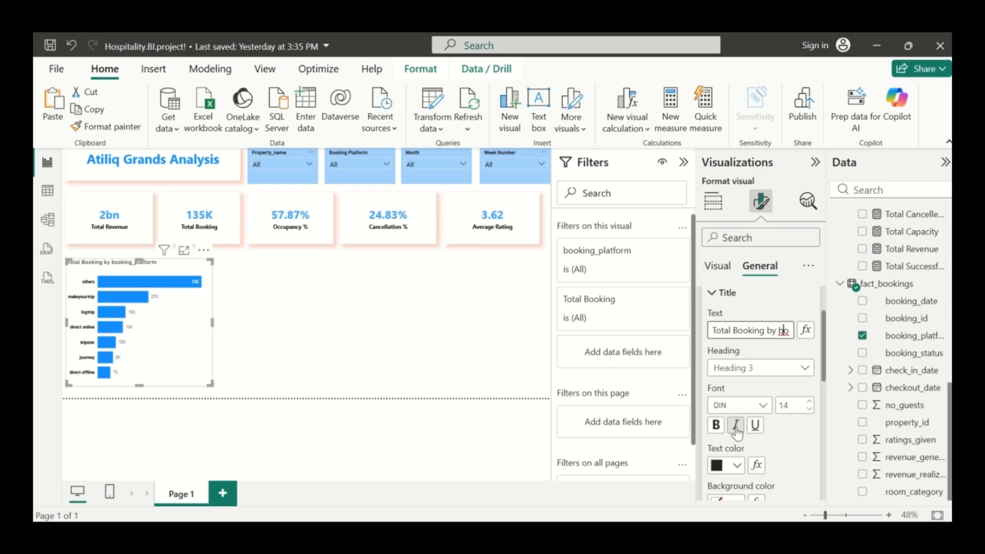
left_click(716, 426)
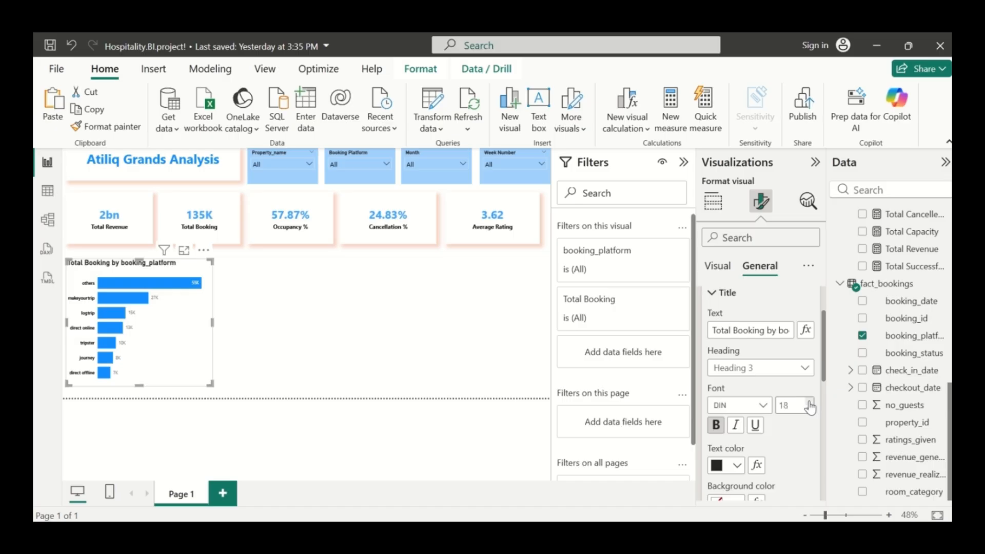
scroll(782, 421, "down", 5)
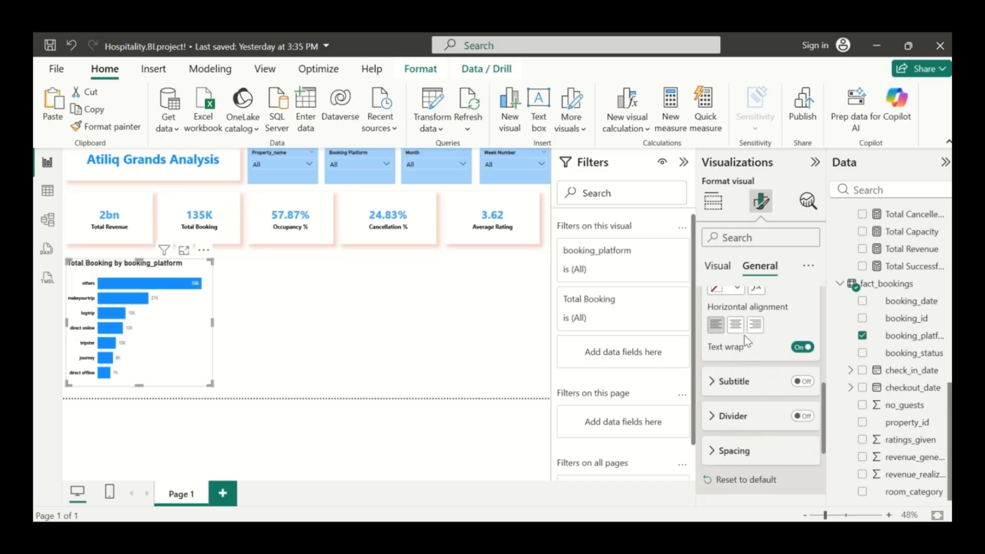
left_click(736, 325)
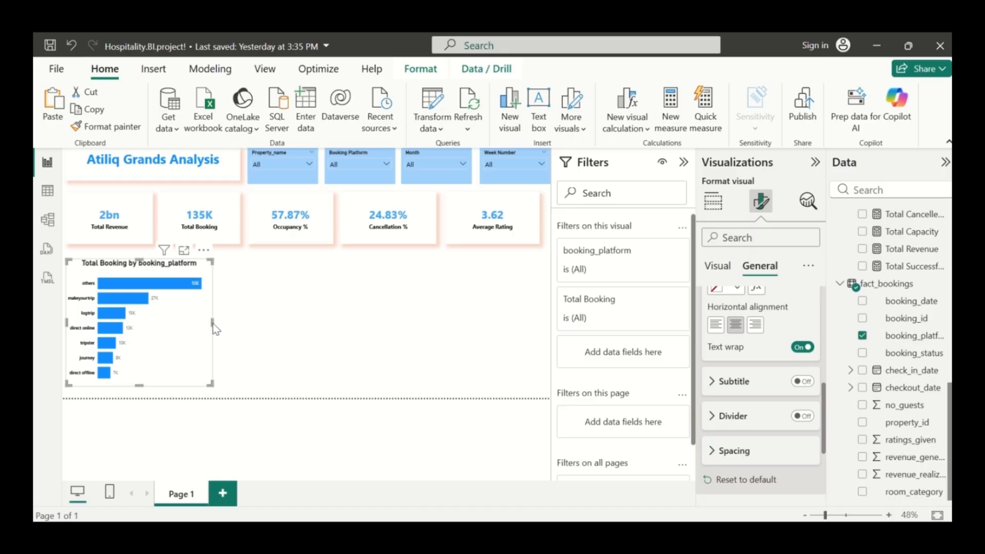
left_click_drag(215, 323, 238, 324)
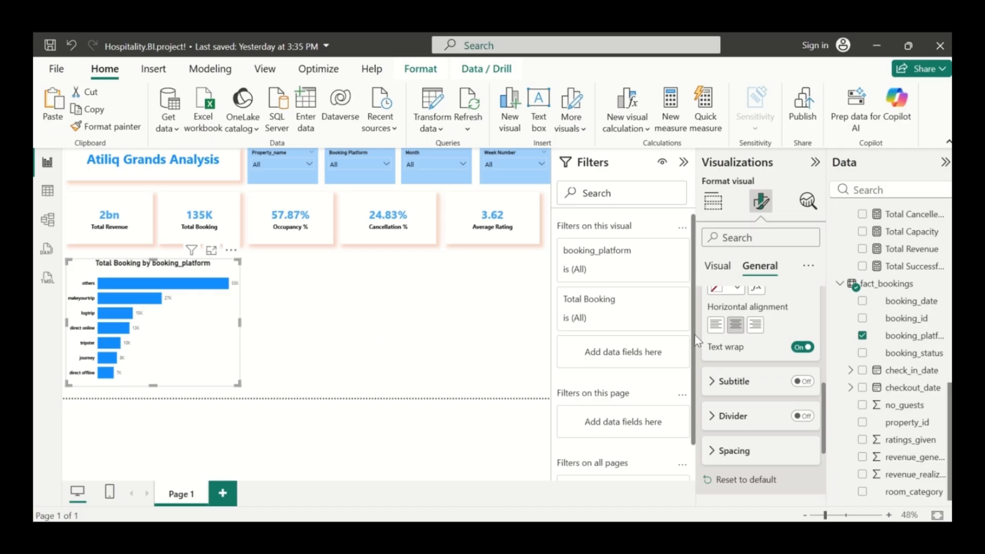
Turn on the booking platform chart's shadow and set its colour to the orange used on the cards.
scroll(758, 305, "up", 5)
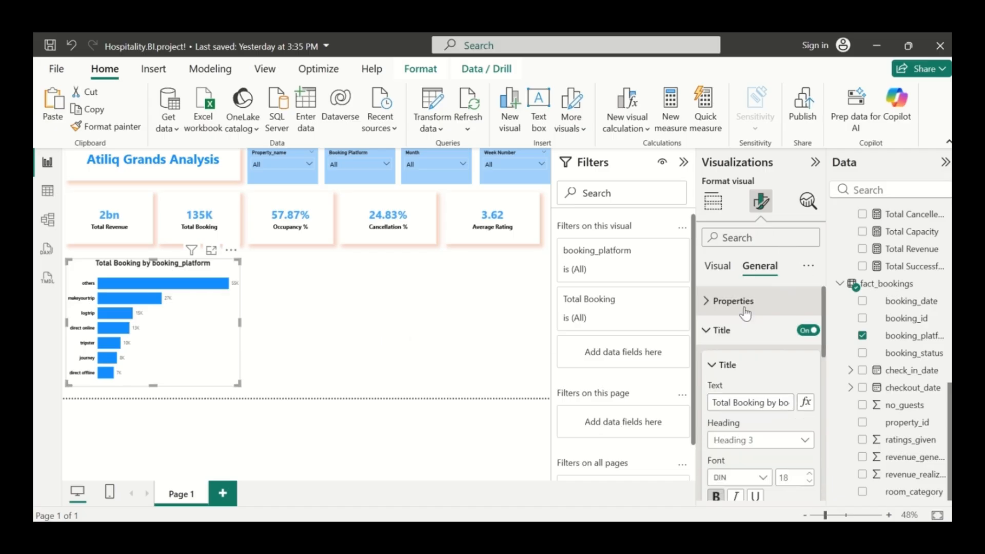
left_click(707, 330)
left_click(709, 360)
scroll(757, 386, "down", 3)
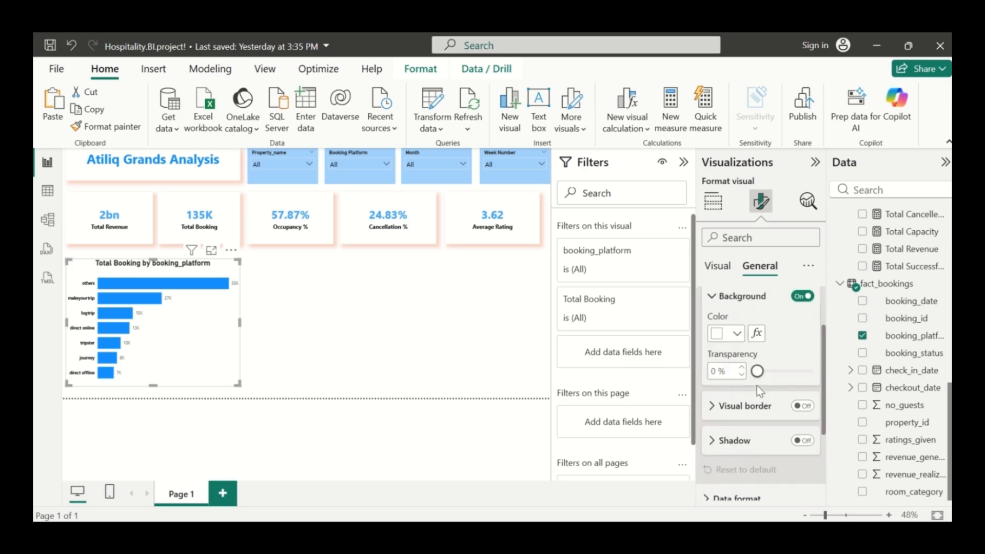
left_click(803, 394)
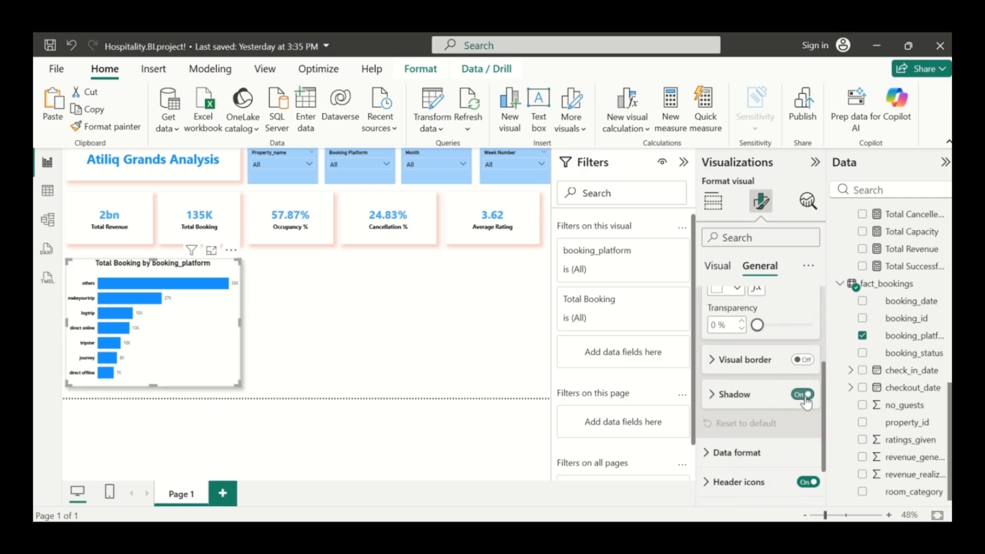
left_click(713, 396)
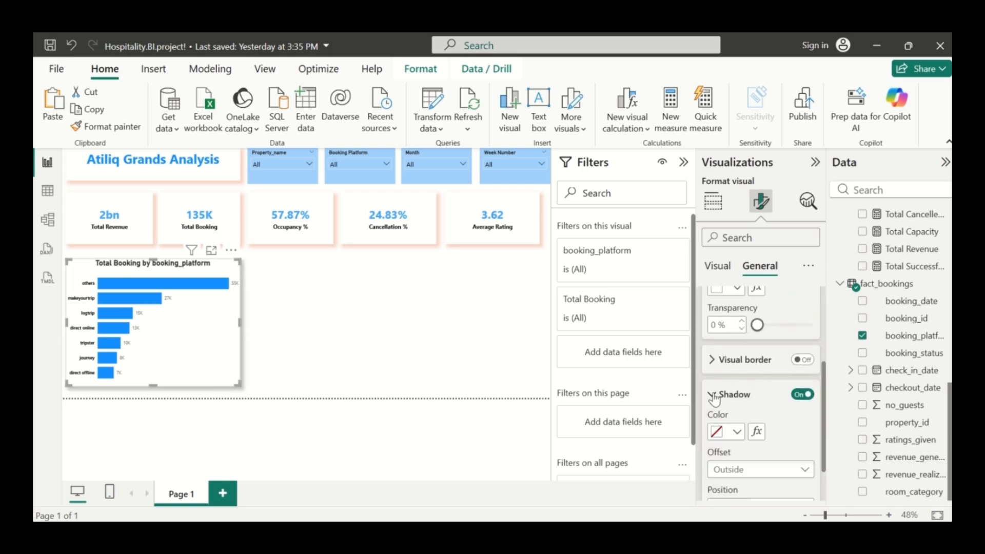
left_click(732, 433)
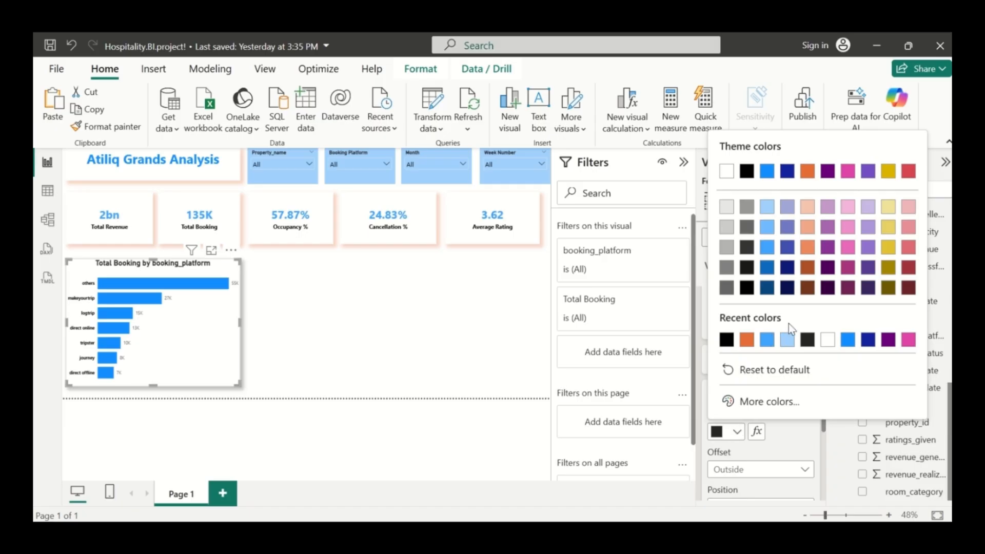
left_click(747, 341)
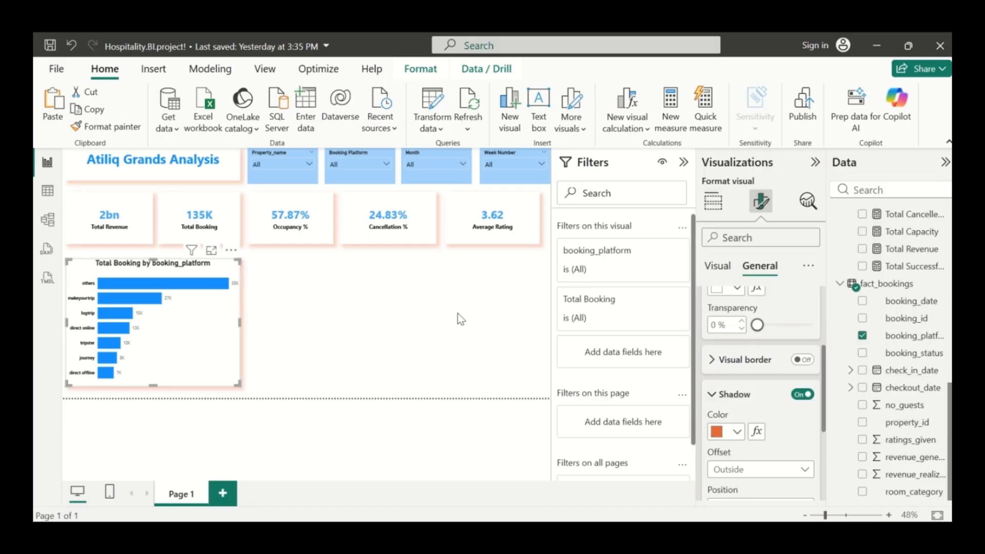
left_click(383, 318)
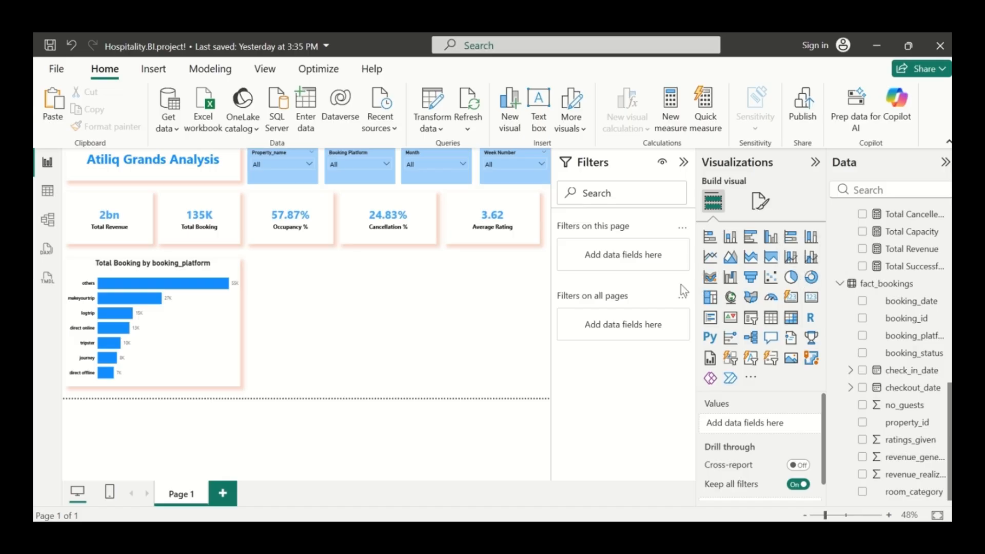
Duplicate the booking platform chart, place the copy beside the original, and convert the copy to a donut chart.
left_click(196, 323)
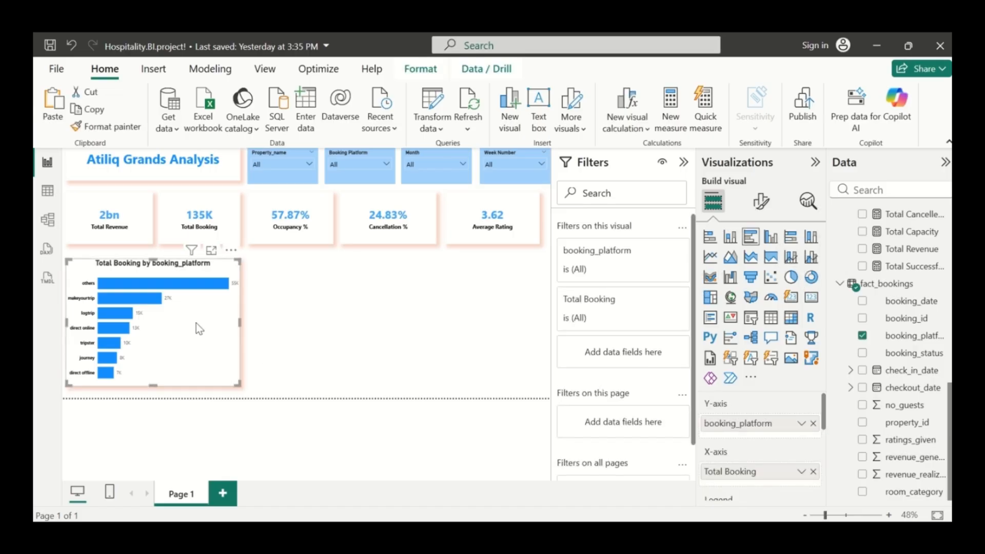
left_click_drag(196, 322, 408, 321)
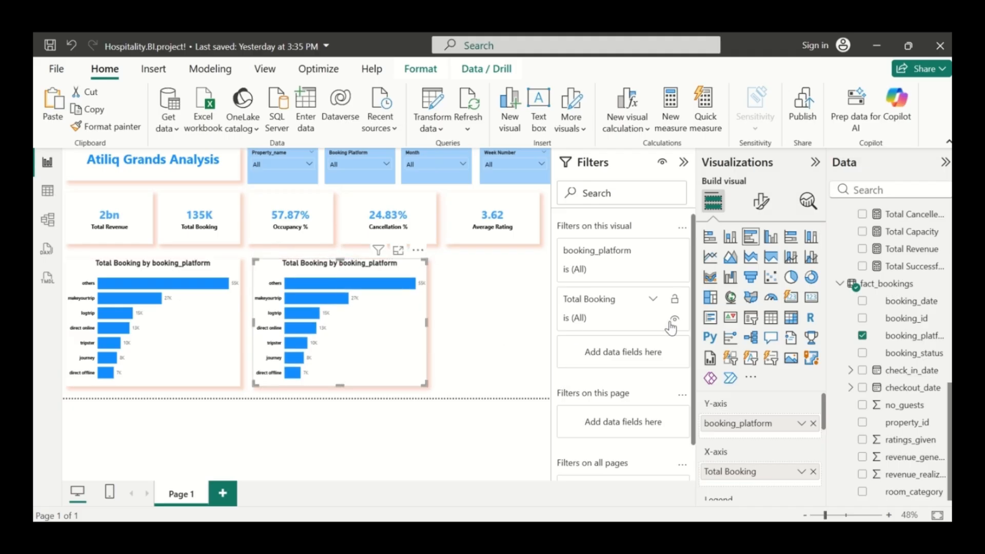
left_click(812, 288)
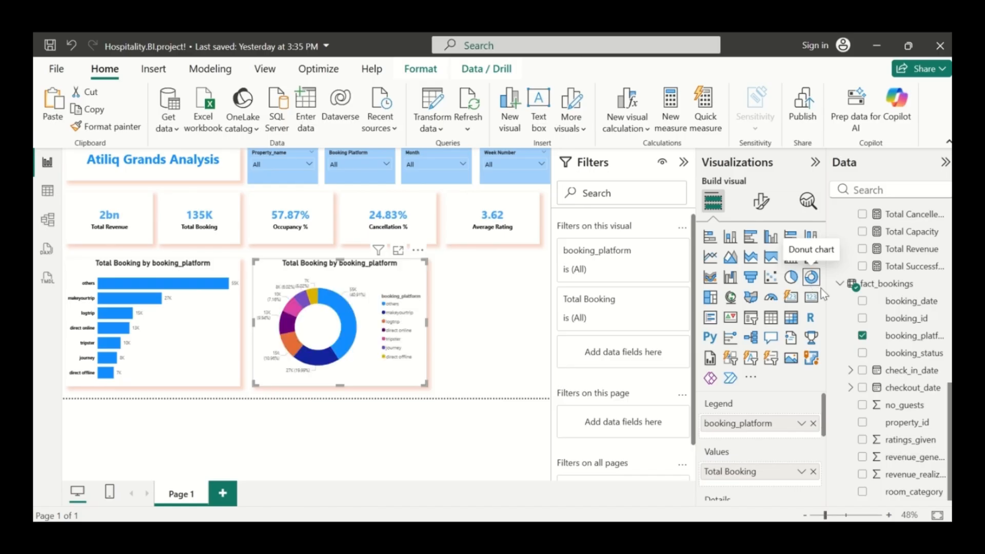
Remove the booking_platform and Total Booking fields from the donut chart.
scroll(817, 441, "down", 2)
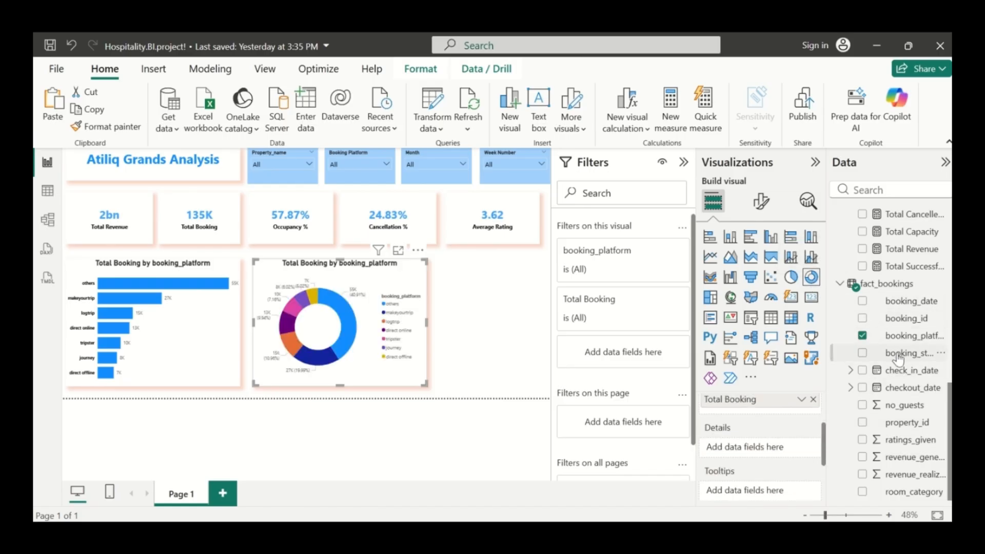
scroll(898, 357, "up", 3)
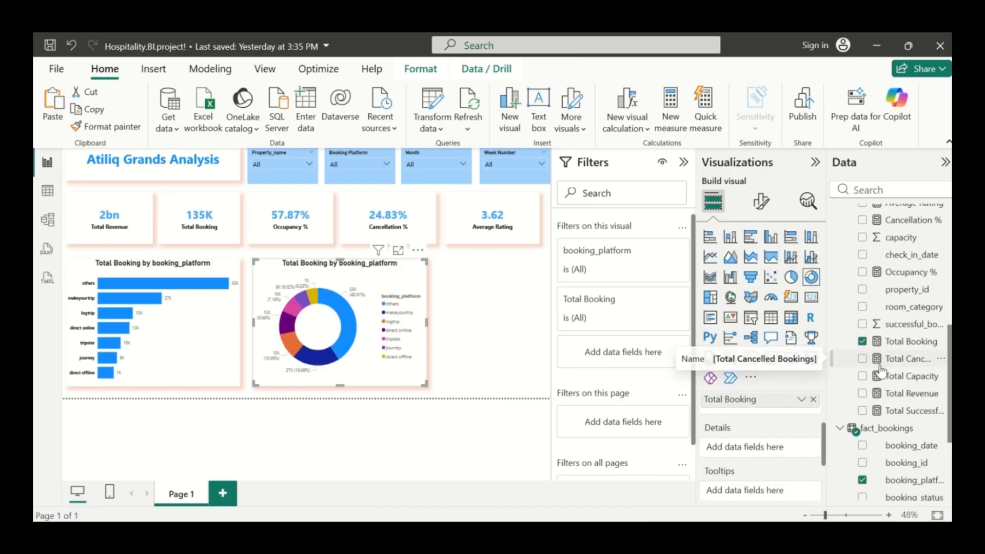
scroll(879, 374, "down", 3)
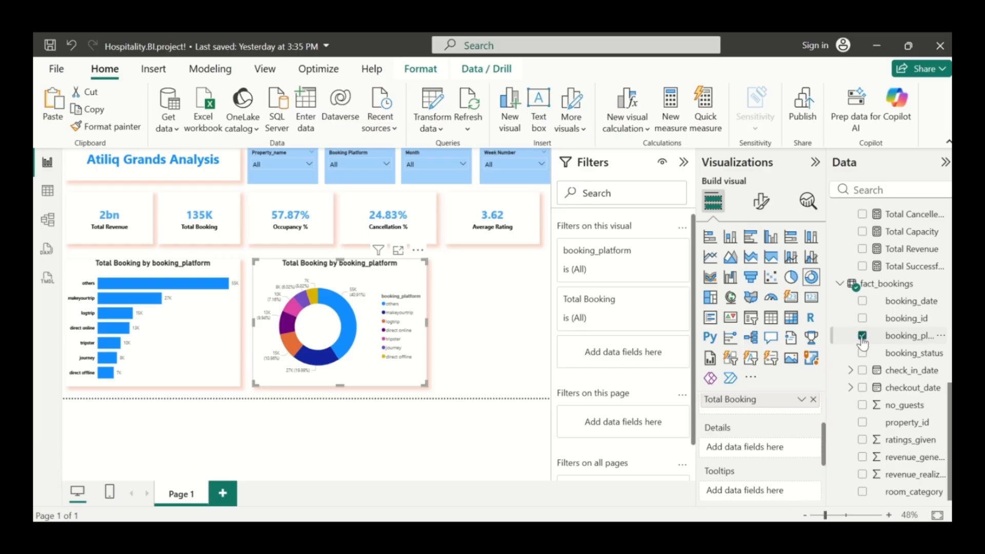
left_click(863, 337)
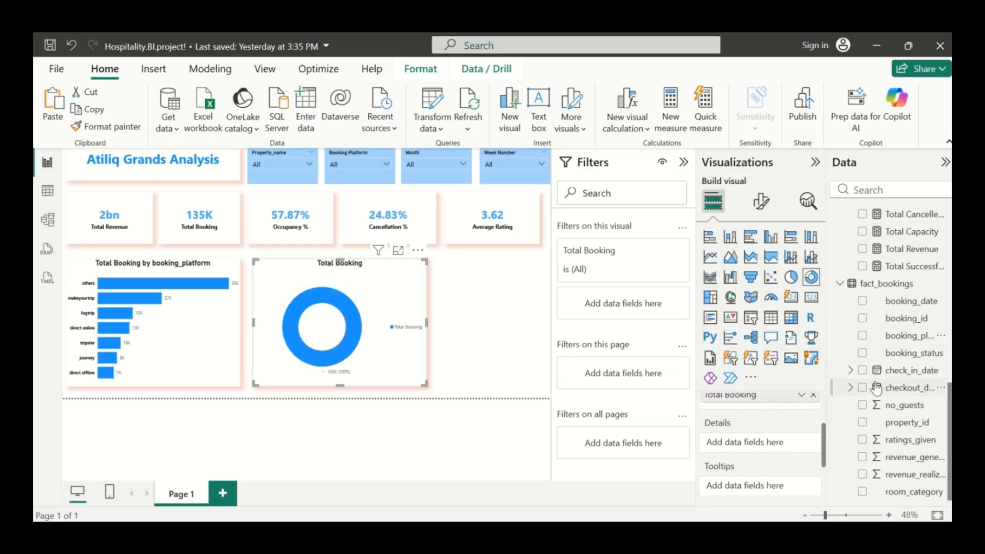
scroll(877, 389, "up", 6)
scroll(877, 389, "down", 2)
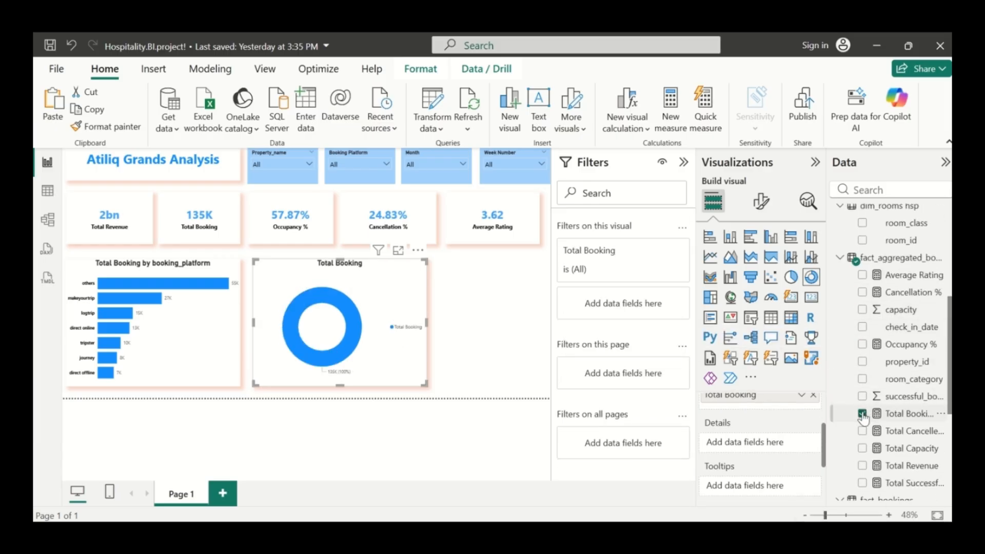
left_click(863, 414)
scroll(872, 452, "down", 2)
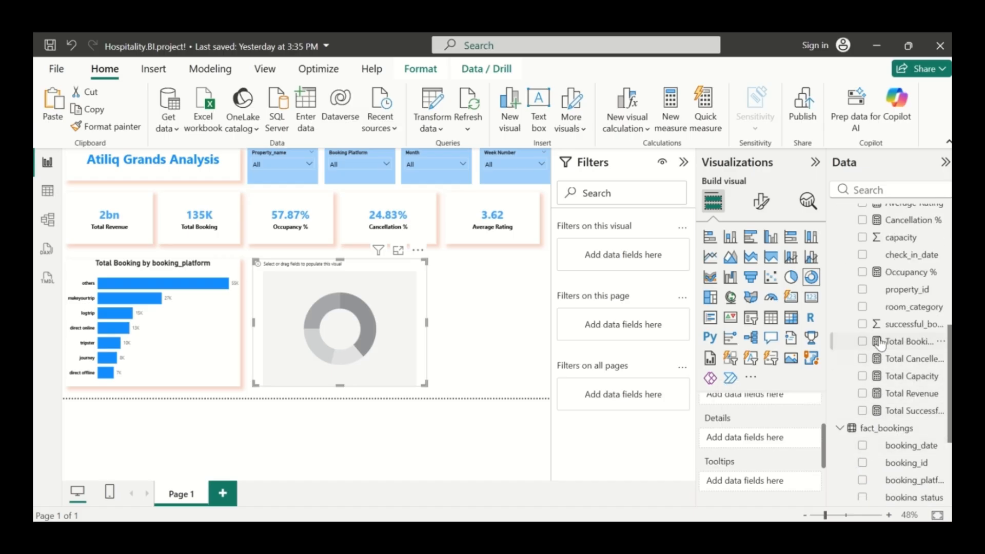
Add Occupancy % as the donut chart's values and day_type from dim_date as its legend.
left_click(862, 273)
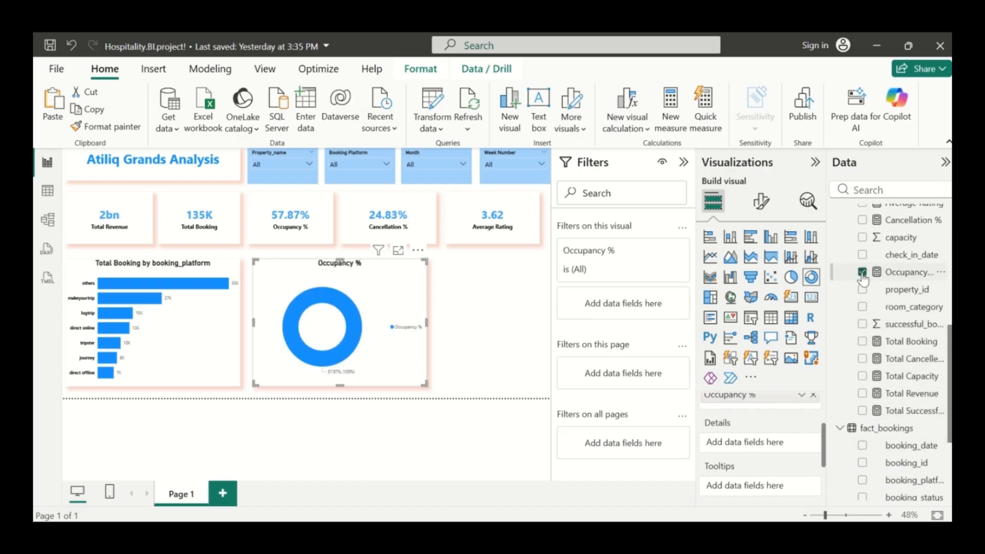
scroll(863, 280, "up", 5)
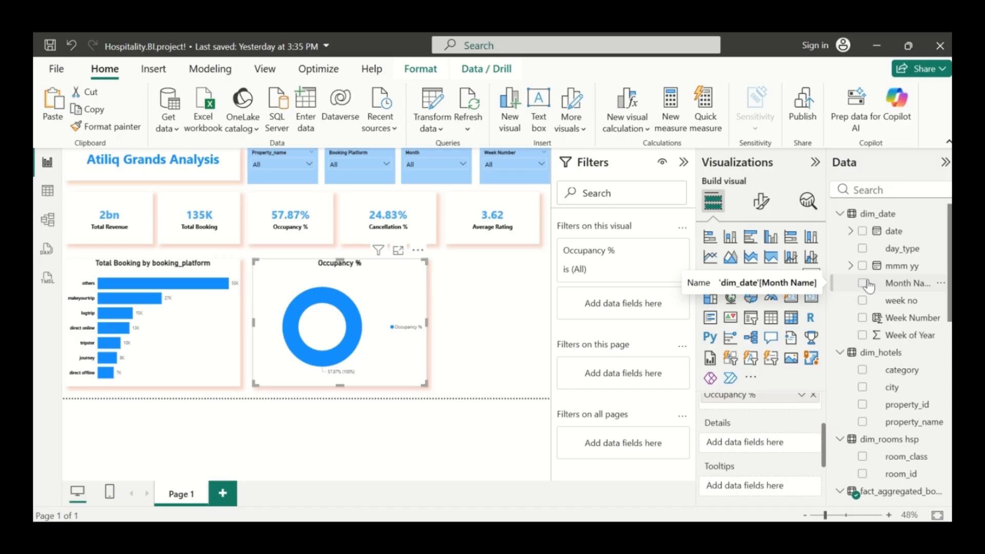
left_click(863, 250)
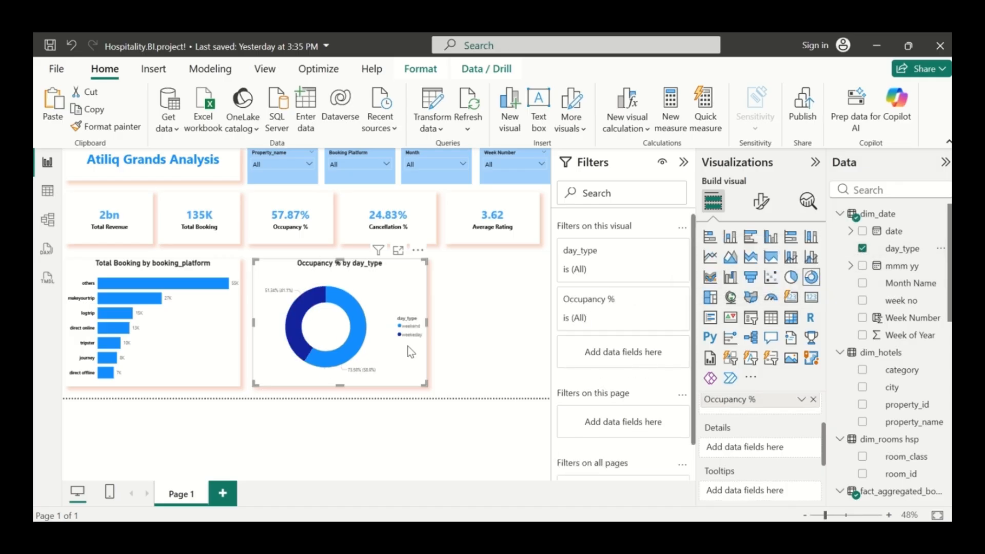
Narrow the Occupancy % by day_type donut chart so its far edge falls below the middle of the Cancellation % card.
left_click_drag(435, 322, 439, 322)
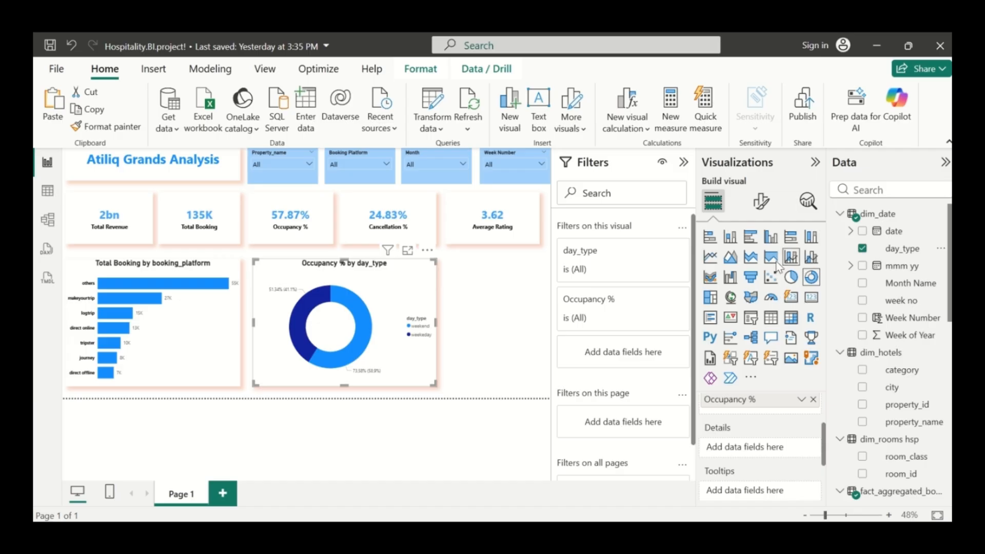
left_click(517, 330)
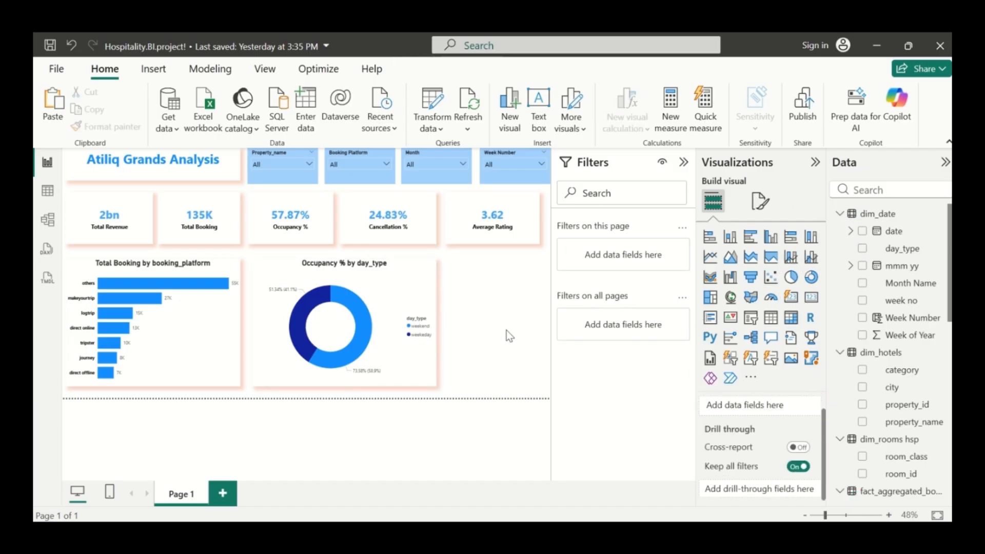
left_click(415, 320)
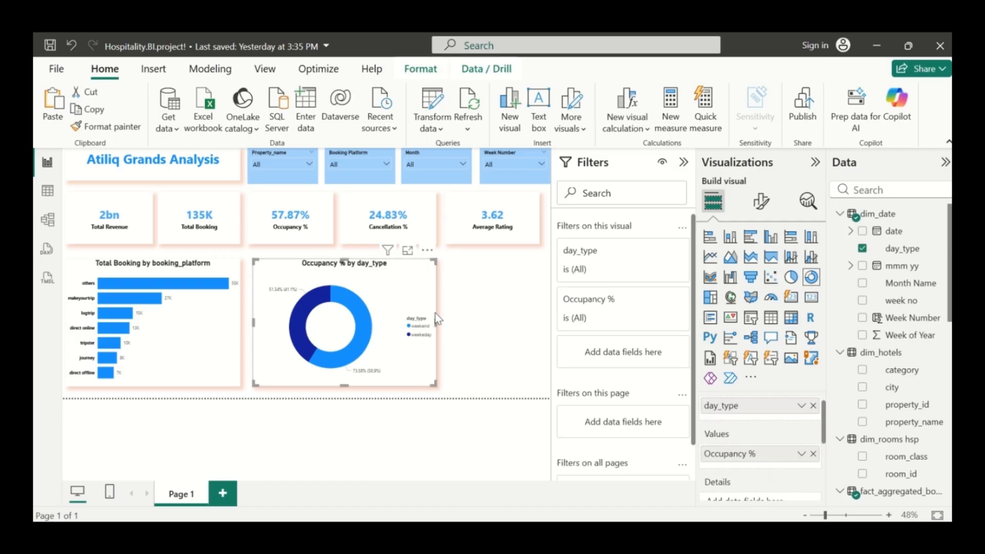
left_click_drag(436, 314, 402, 316)
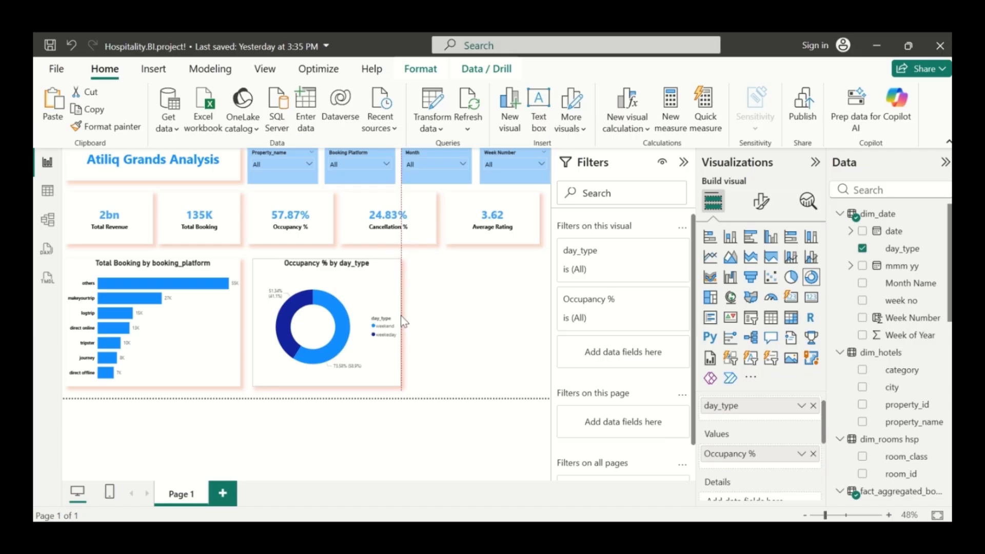
left_click(466, 320)
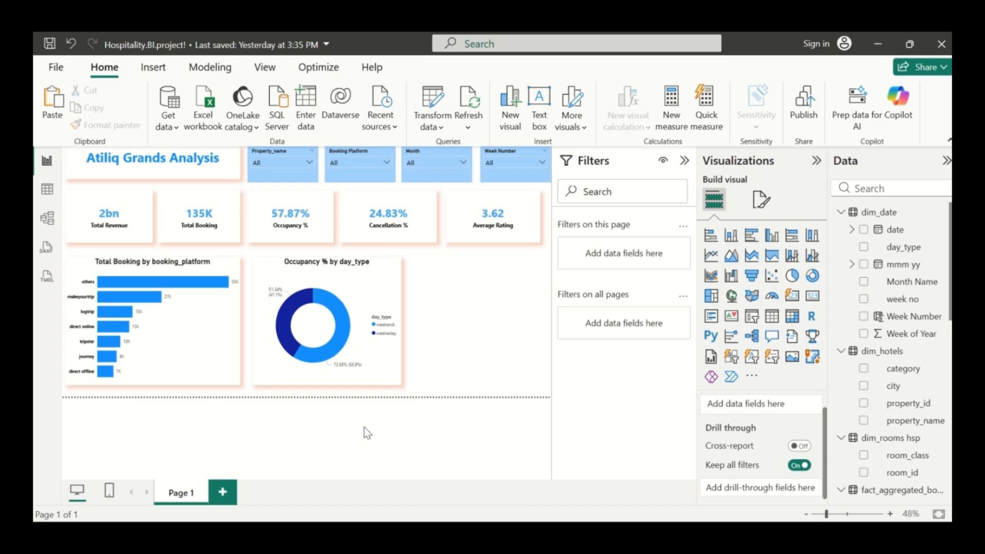
double_click(452, 328)
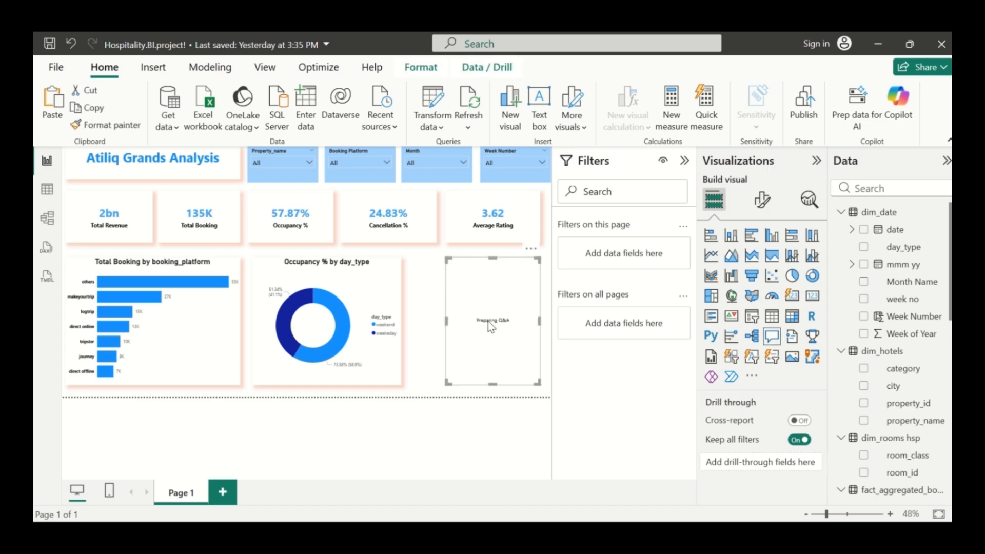
left_click(531, 250)
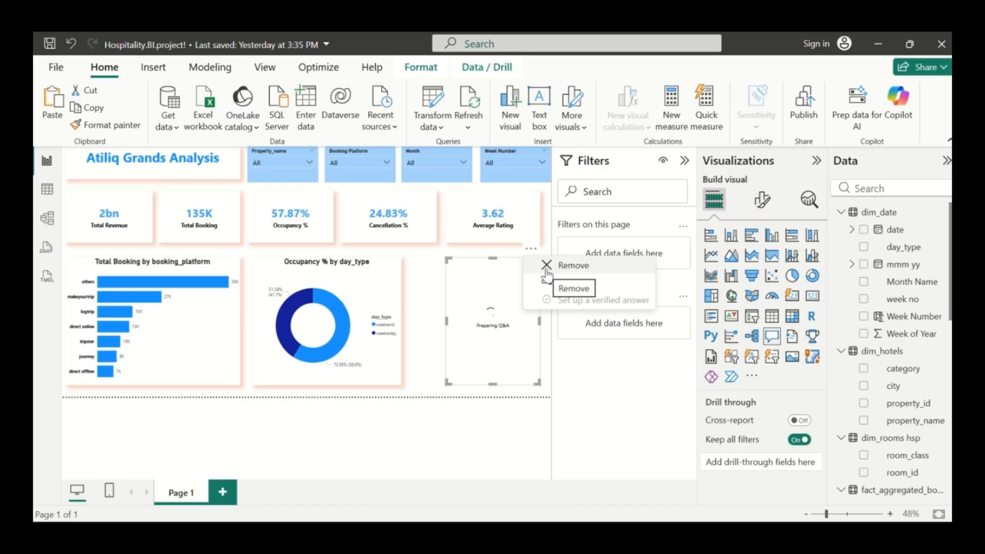
left_click_drag(463, 309, 494, 281)
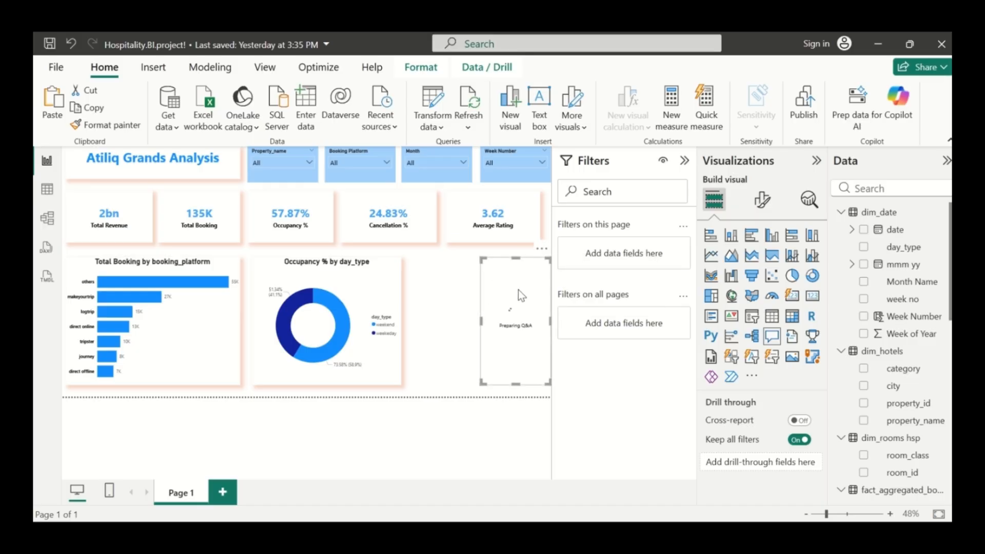
left_click(542, 248)
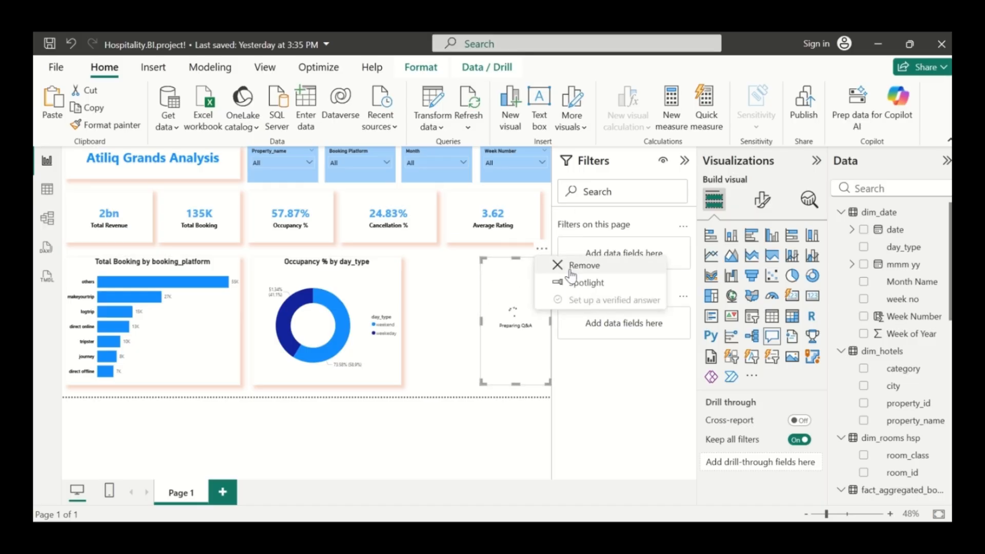
left_click(545, 271)
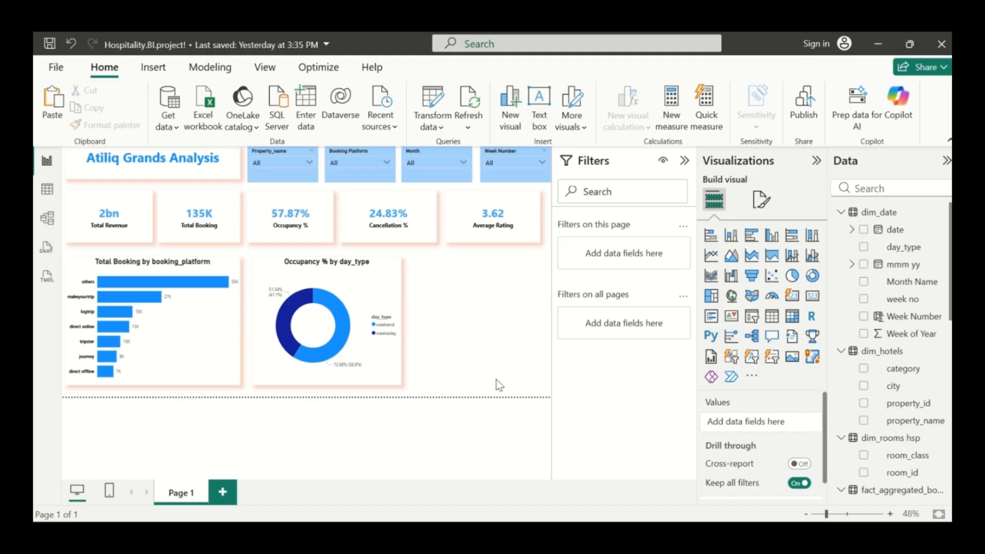
Set the page's custom canvas height to 933 px.
left_click(762, 199)
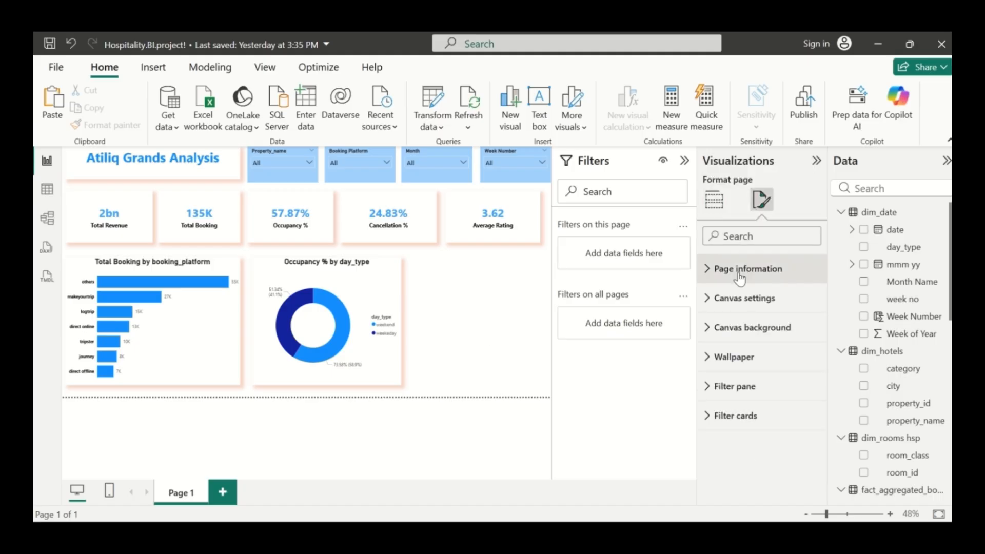
left_click(716, 306)
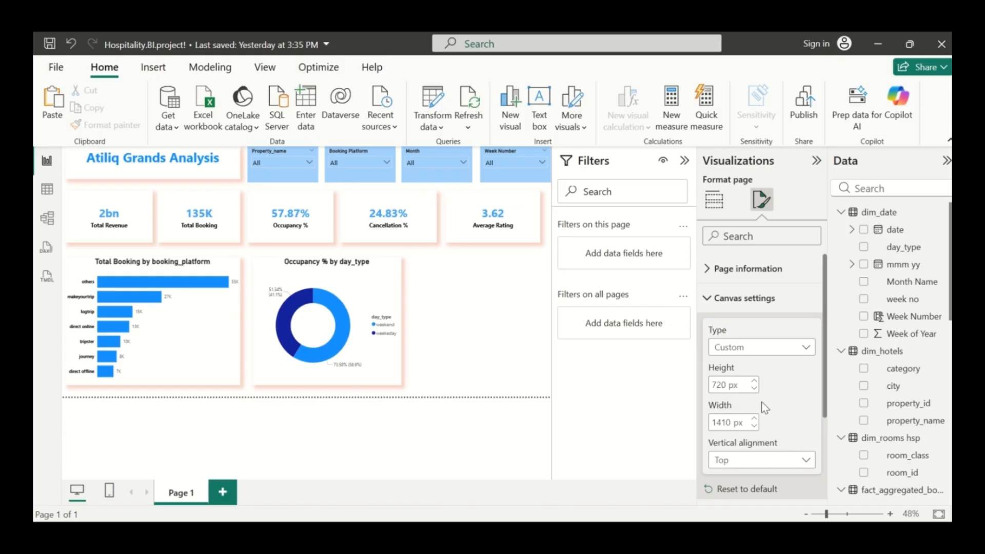
left_click(756, 383)
left_click(755, 382)
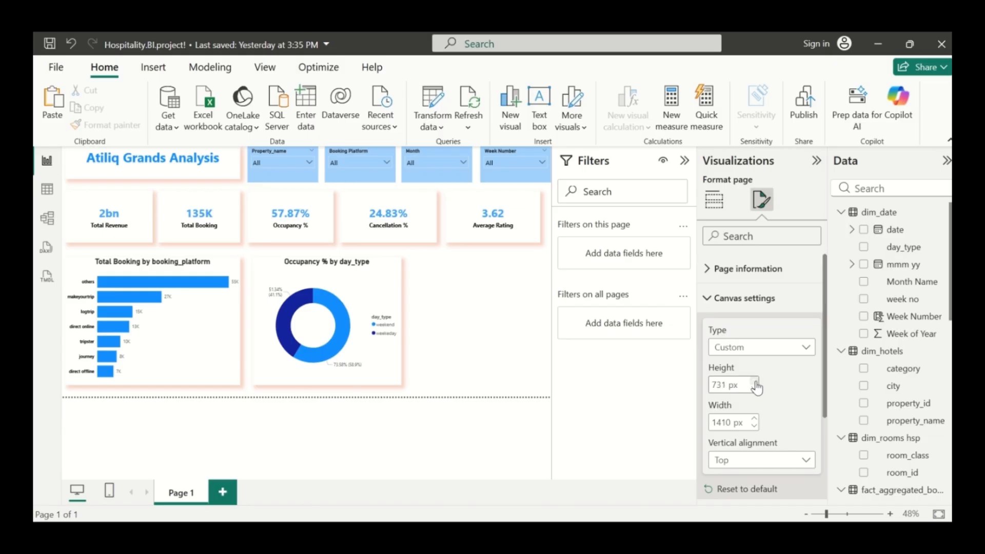
left_click(720, 385)
key("BackSpace")
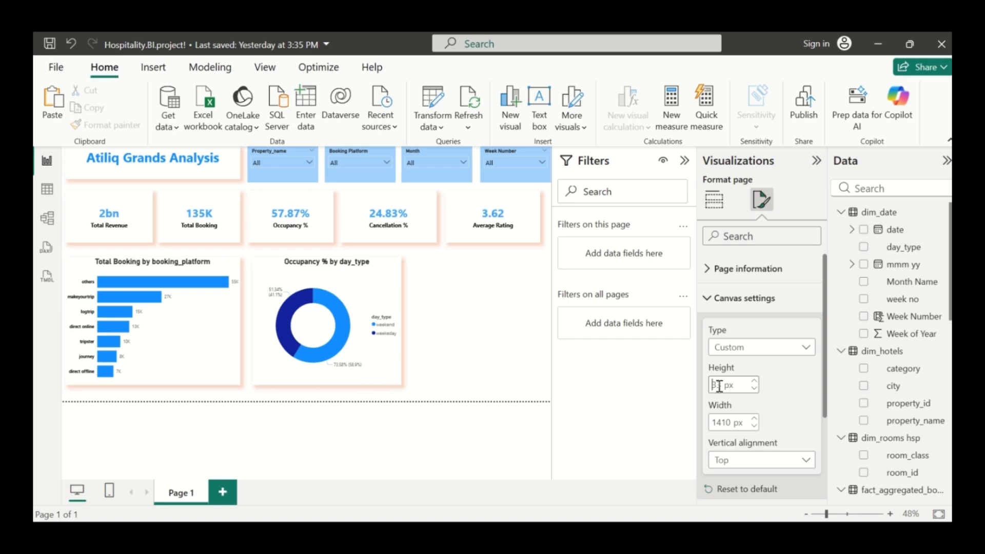
type("983")
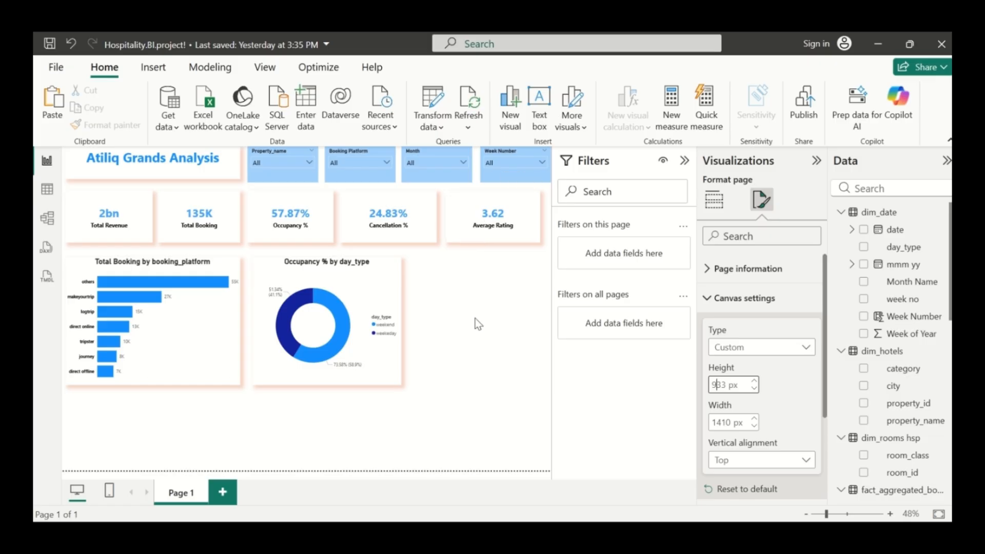
Duplicate the Occupancy % by day_type donut chart and place the copy beside the original, under the Average Rating card.
left_click(324, 331)
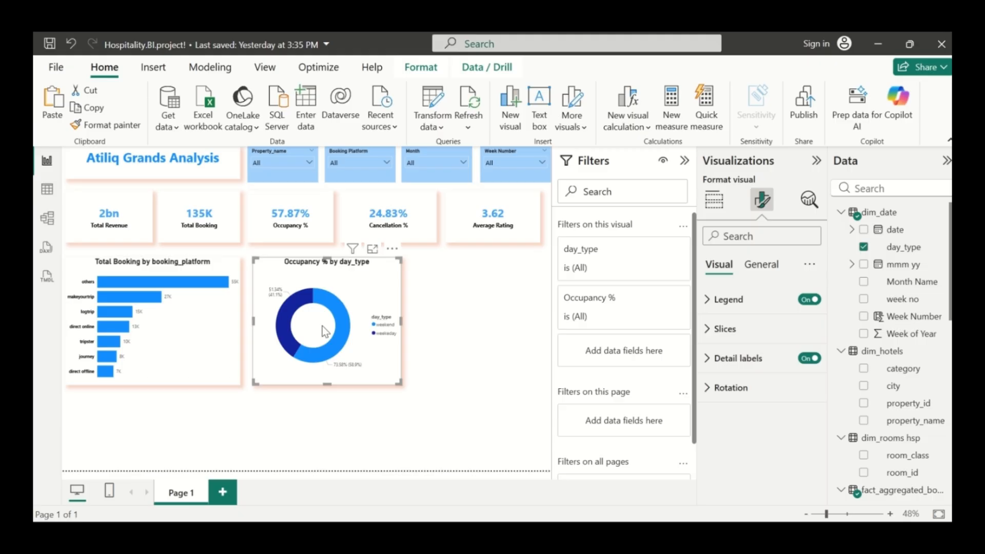
key("ctrl+c")
key("ctrl+v")
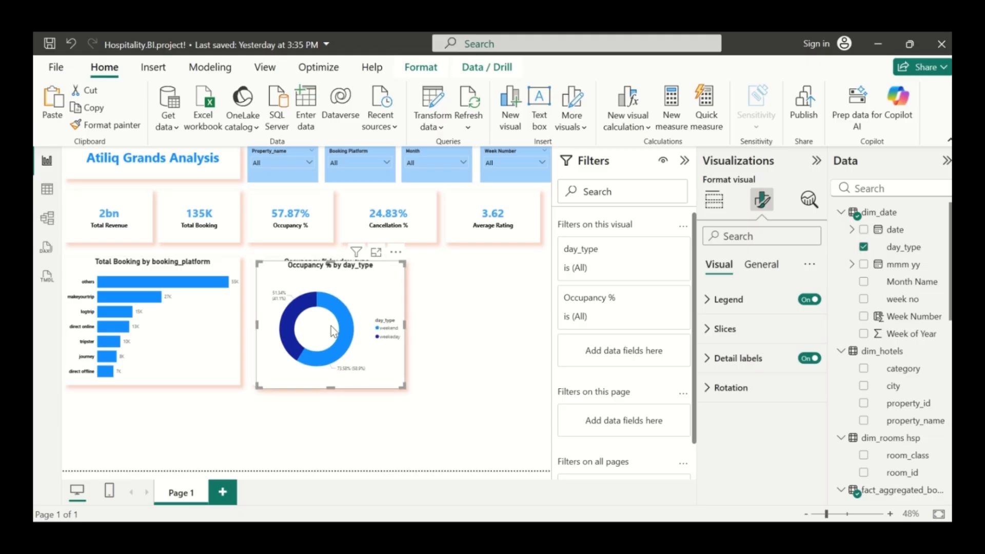
left_click_drag(323, 326, 462, 317)
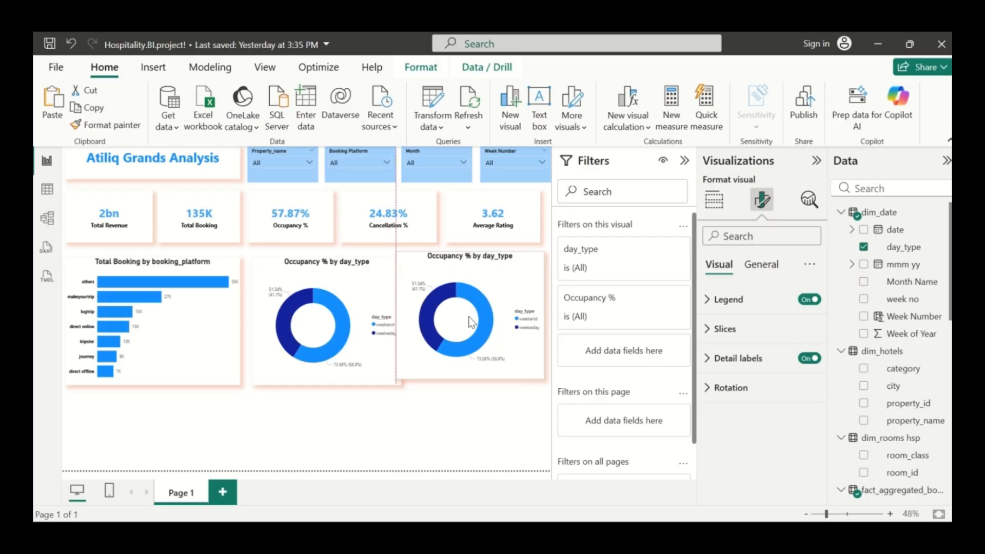
Narrow the Total Booking by booking_platform chart, shift the original donut next to it, and align the copied donut with the row.
left_click(207, 350)
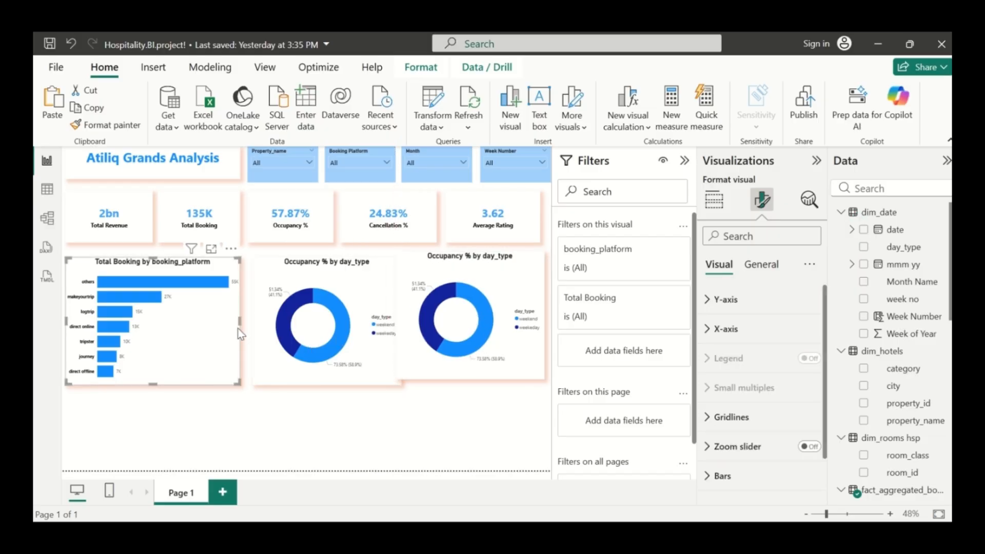
left_click_drag(238, 321, 217, 328)
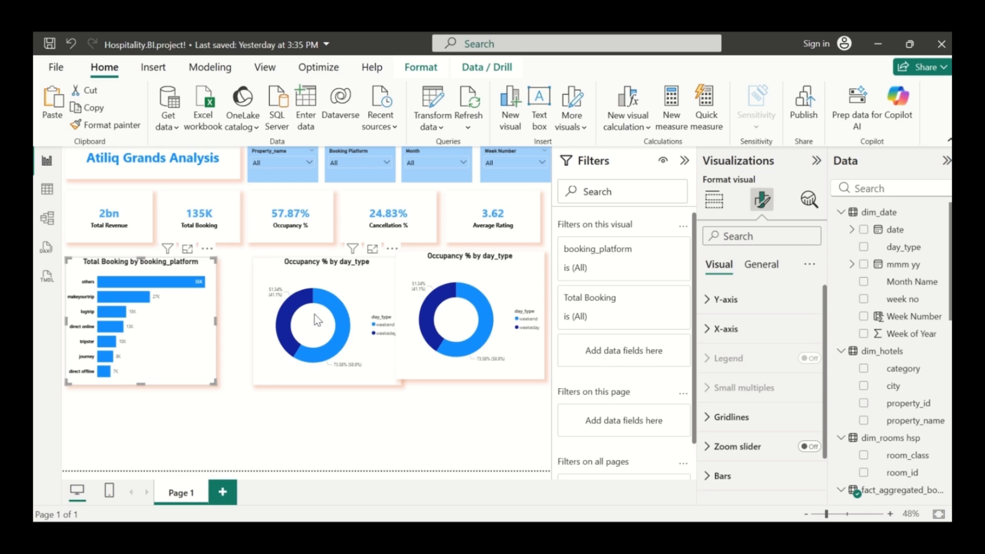
left_click_drag(318, 319, 289, 319)
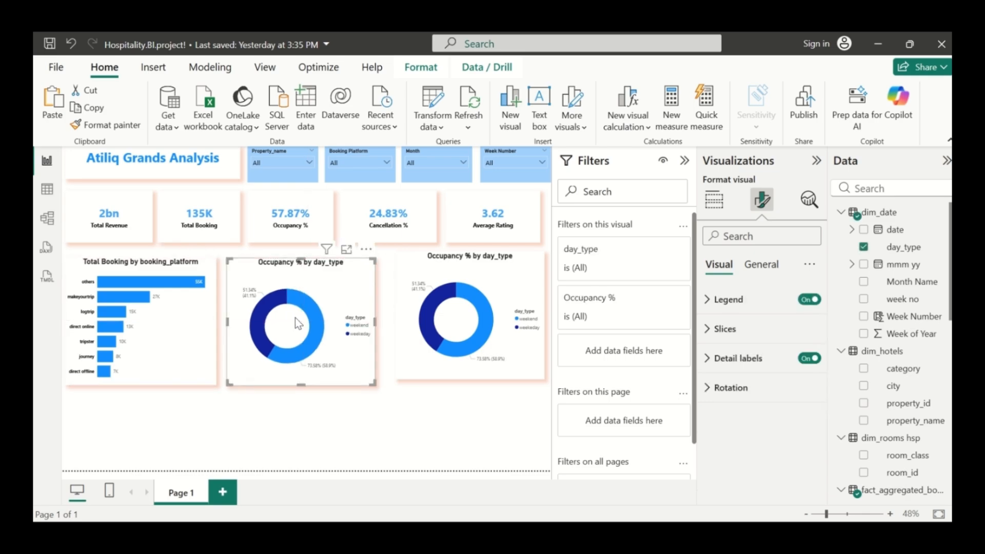
left_click_drag(444, 318, 445, 311)
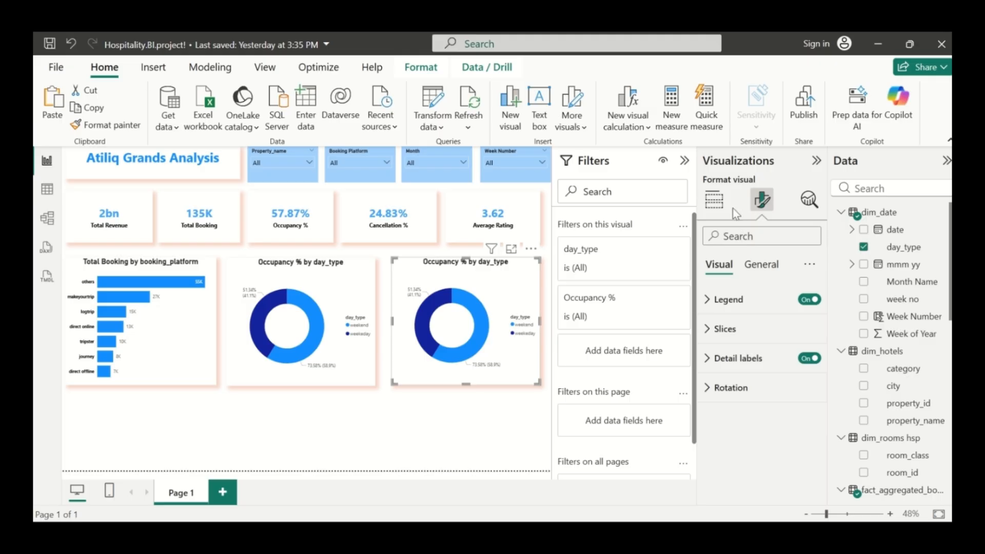
Change the copied donut to a 100% stacked bar chart and remove its day_type and Occupancy % fields.
left_click(716, 203)
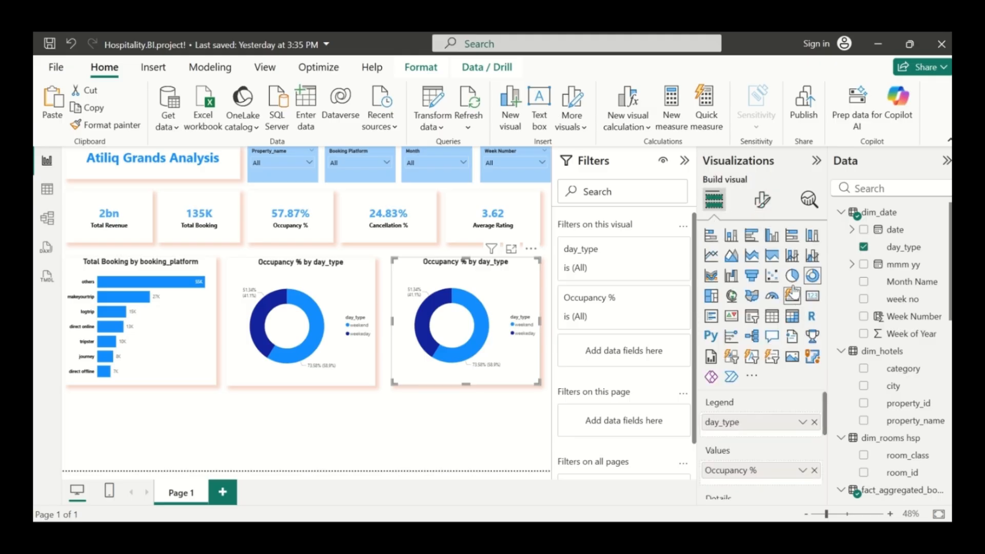
left_click(799, 246)
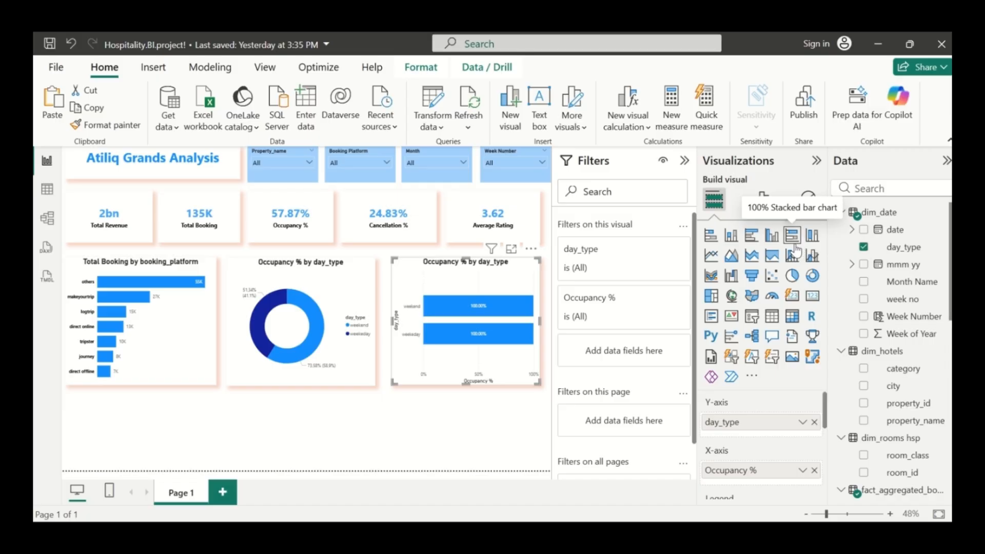
scroll(815, 403, "down", 3)
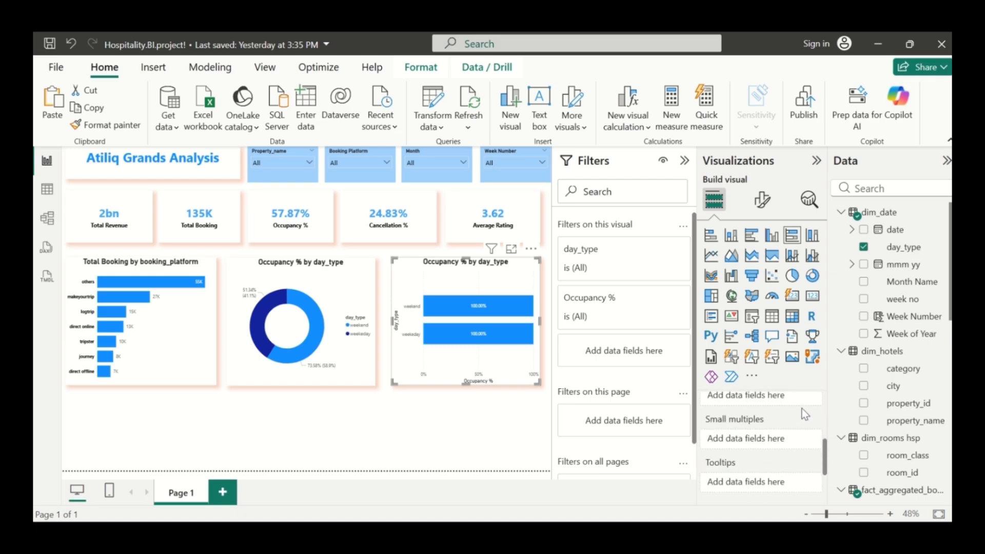
scroll(814, 404, "up", 3)
left_click(863, 249)
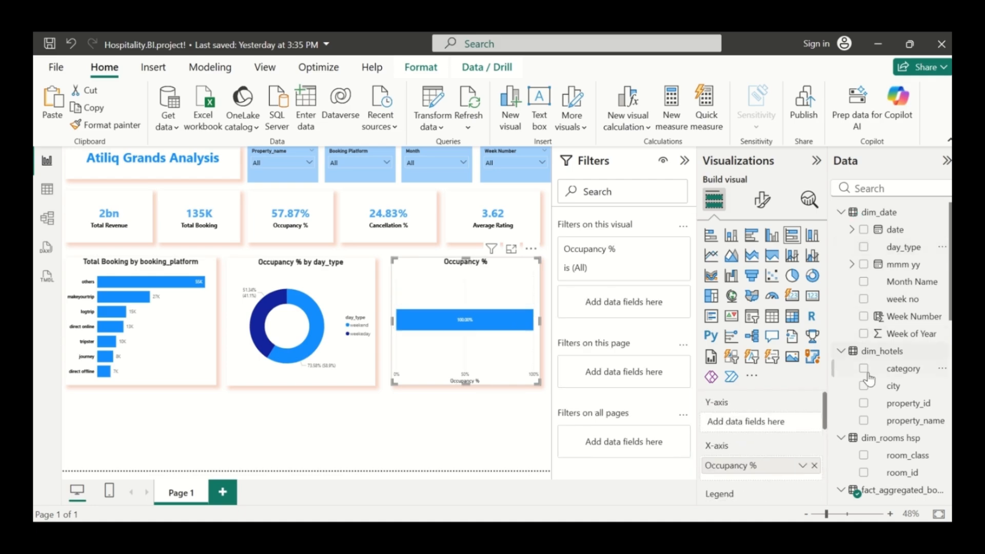
scroll(864, 401, "down", 3)
scroll(864, 429, "down", 4)
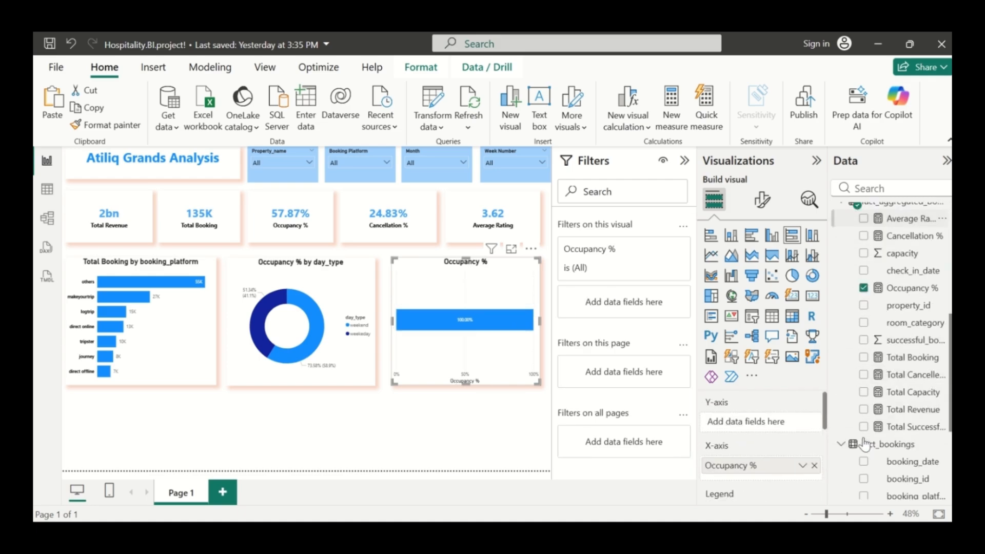
left_click(864, 288)
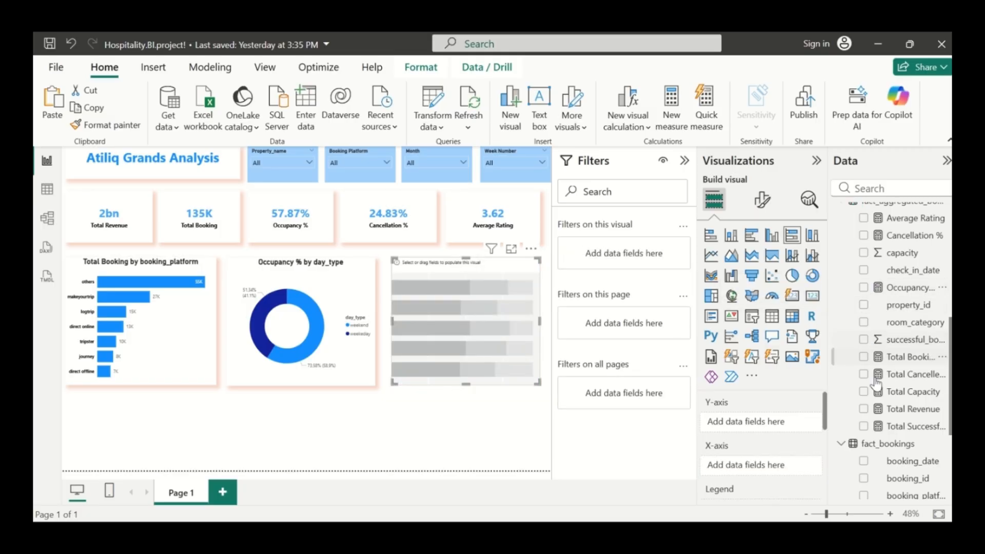
Add Total Revenue to the 100% stacked bar chart's X-axis and city from dim_hotels to its Y-axis.
left_click(865, 410)
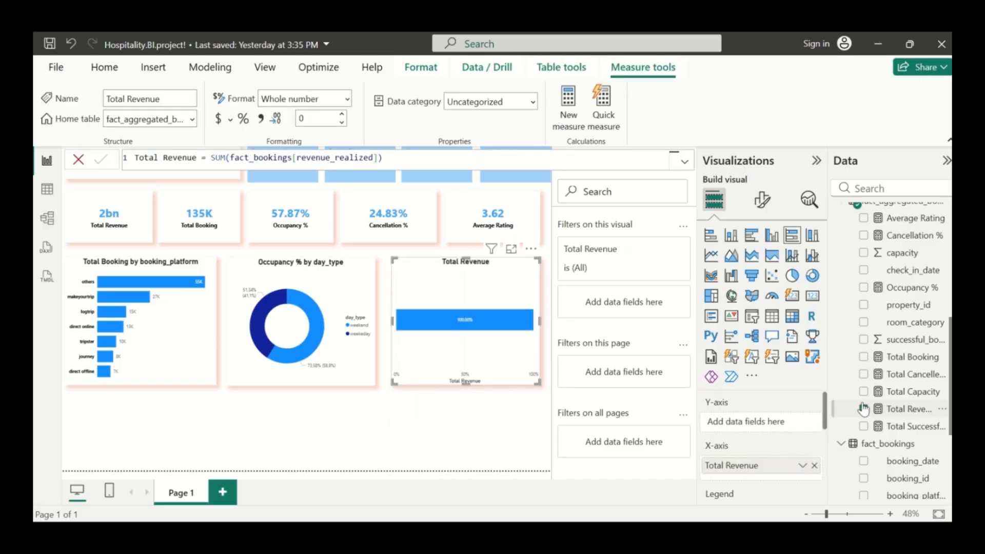
scroll(866, 395, "up", 5)
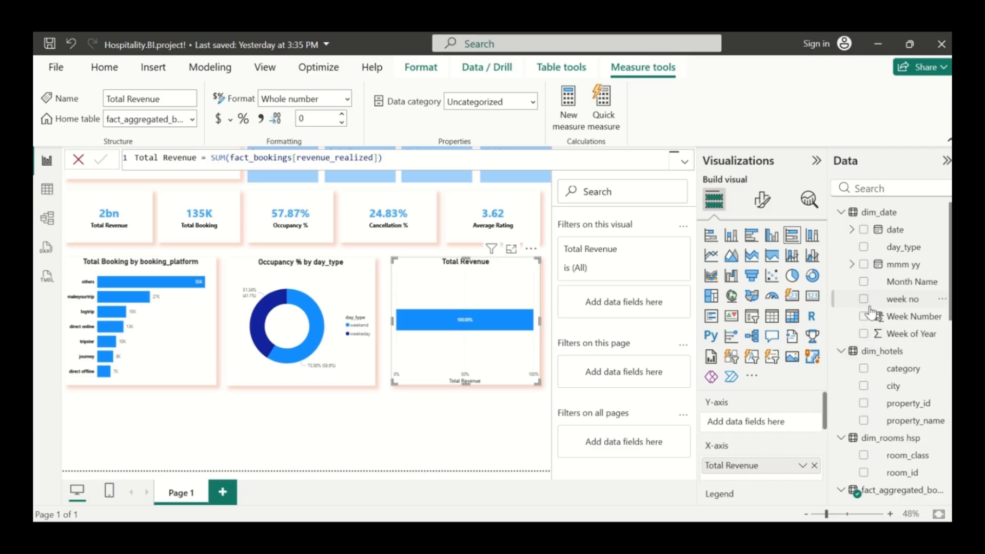
left_click(866, 386)
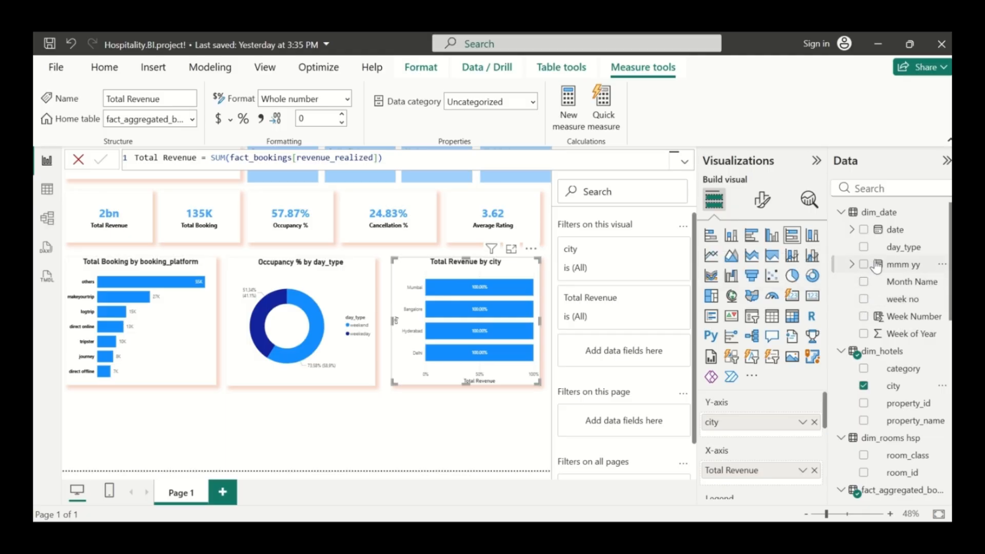
Split the Total Revenue by city chart by room_class from dim_rooms hsp as its legend.
scroll(868, 348, "down", 1)
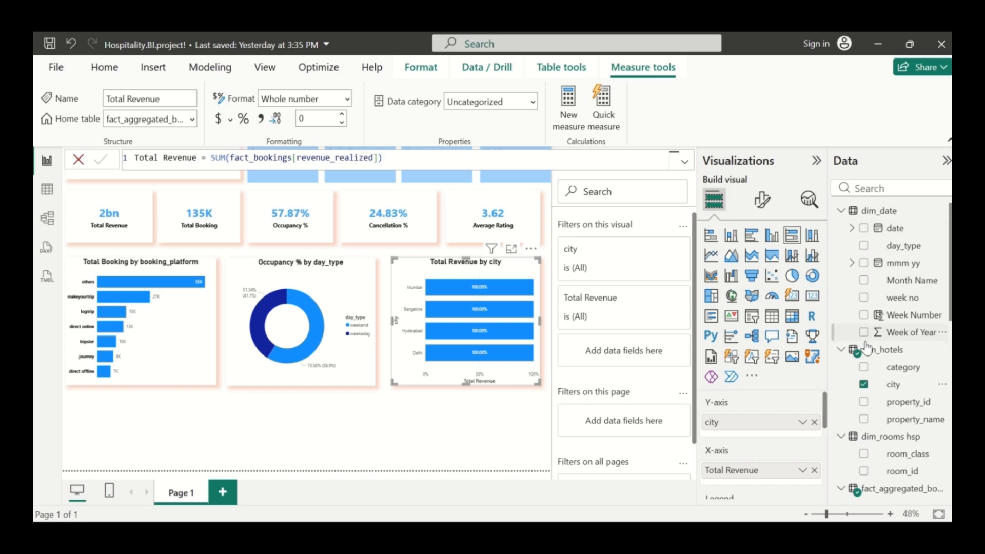
scroll(867, 349, "down", 3)
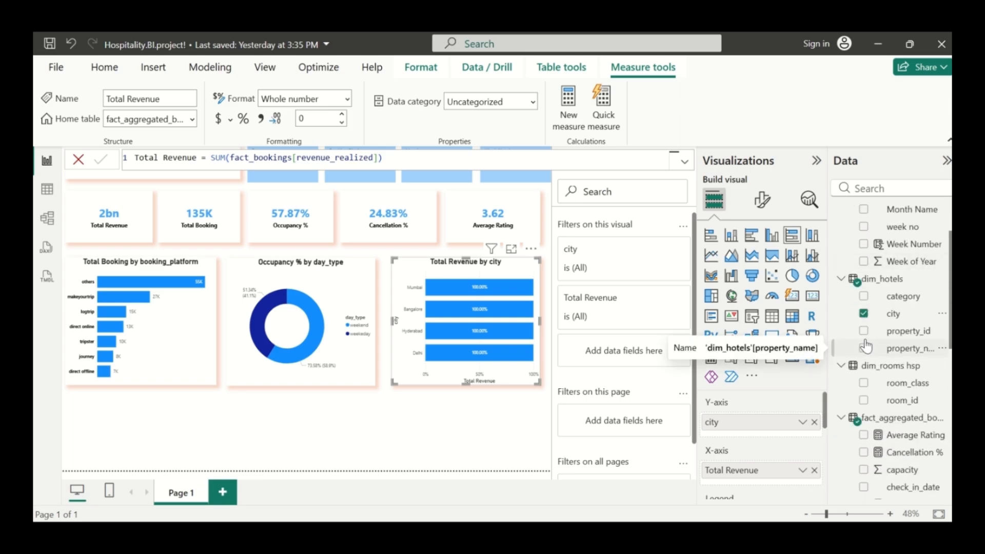
scroll(867, 349, "up", 3)
scroll(867, 343, "down", 10)
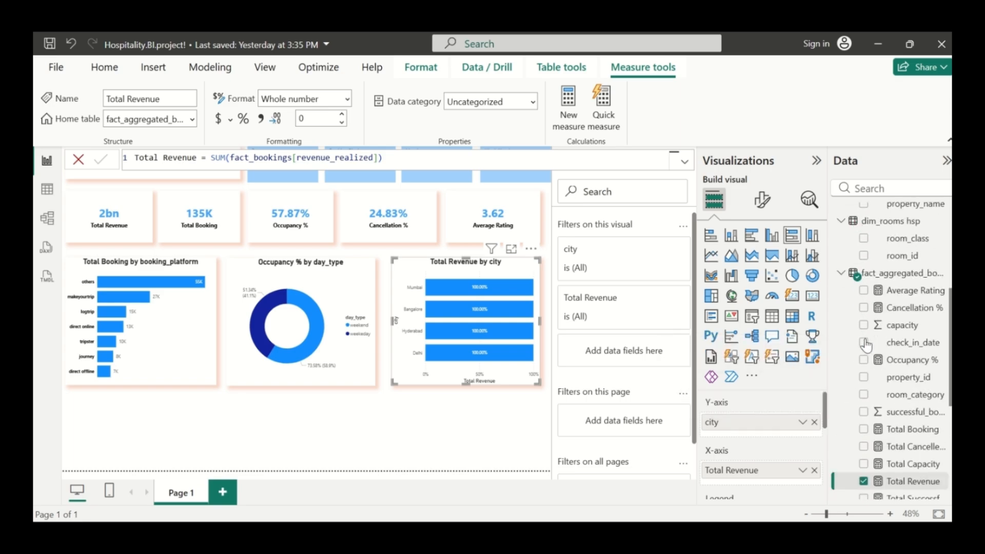
scroll(867, 324, "up", 5)
left_click(864, 311)
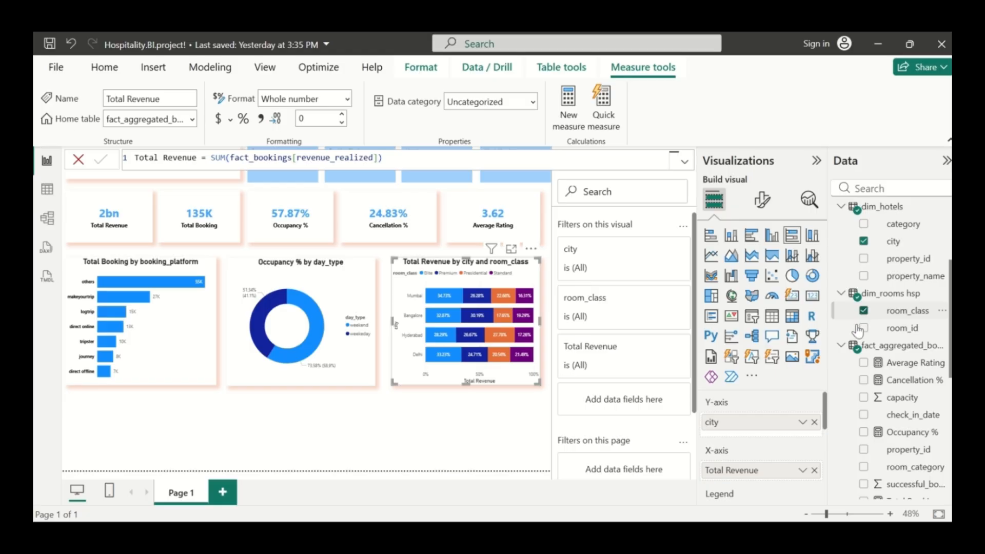
left_click(502, 411)
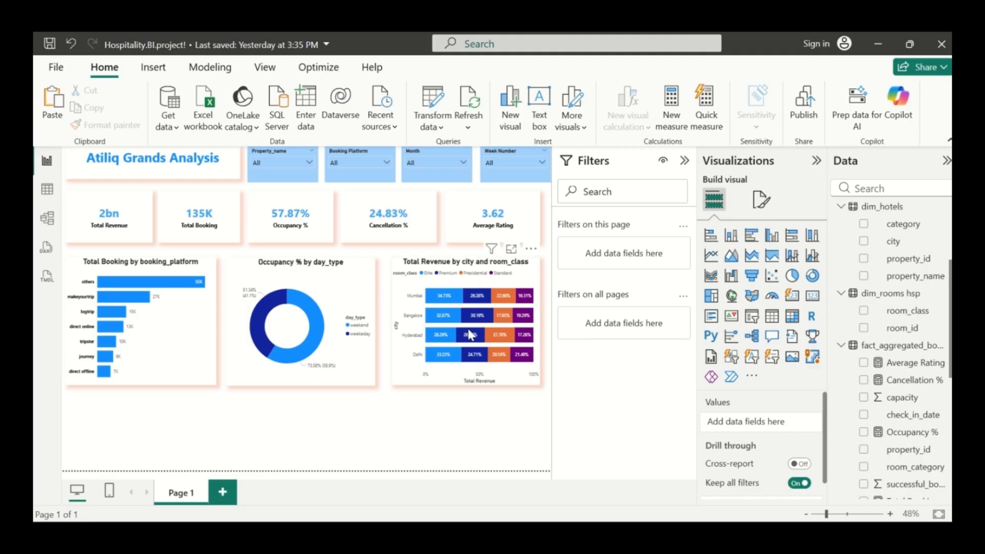
Duplicate the Occupancy % by day_type donut chart, place the copy below the Total Booking by booking_platform chart, and reduce its height.
left_click(288, 347)
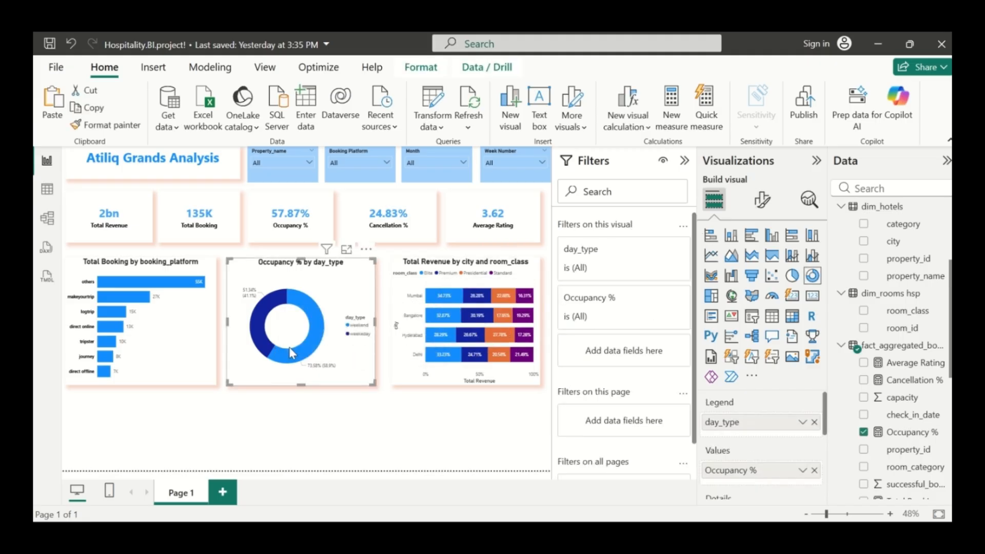
key("ctrl+c")
key("ctrl+v")
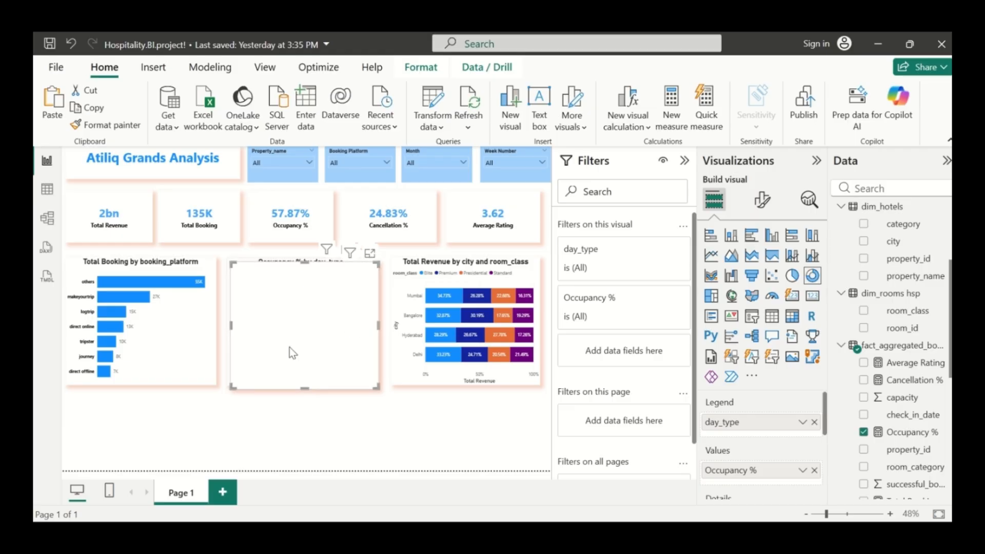
left_click_drag(290, 347, 157, 429)
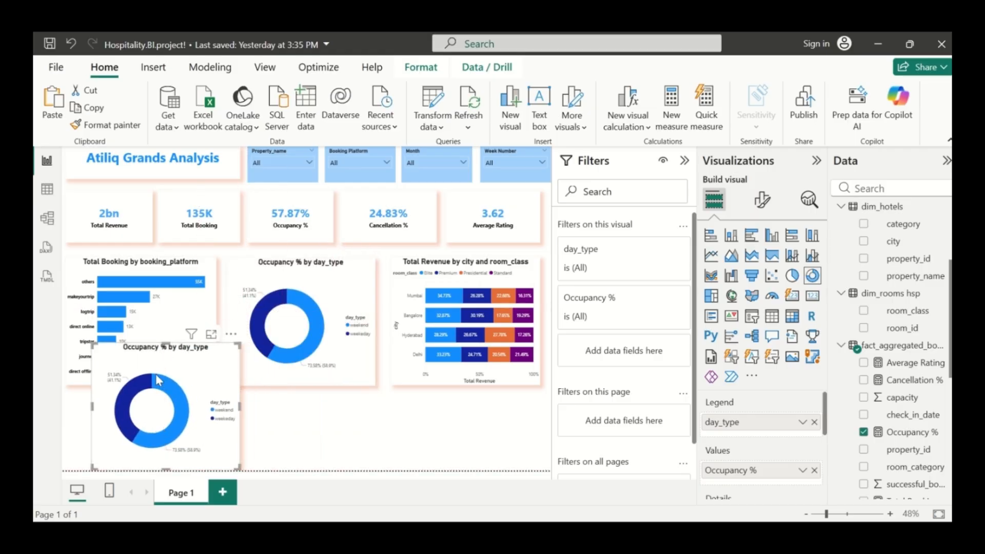
left_click_drag(166, 341, 164, 406)
Shorten the booking_platform bar chart, the upper donut chart, and the Total Revenue stacked bar chart to the same height.
left_click(164, 343)
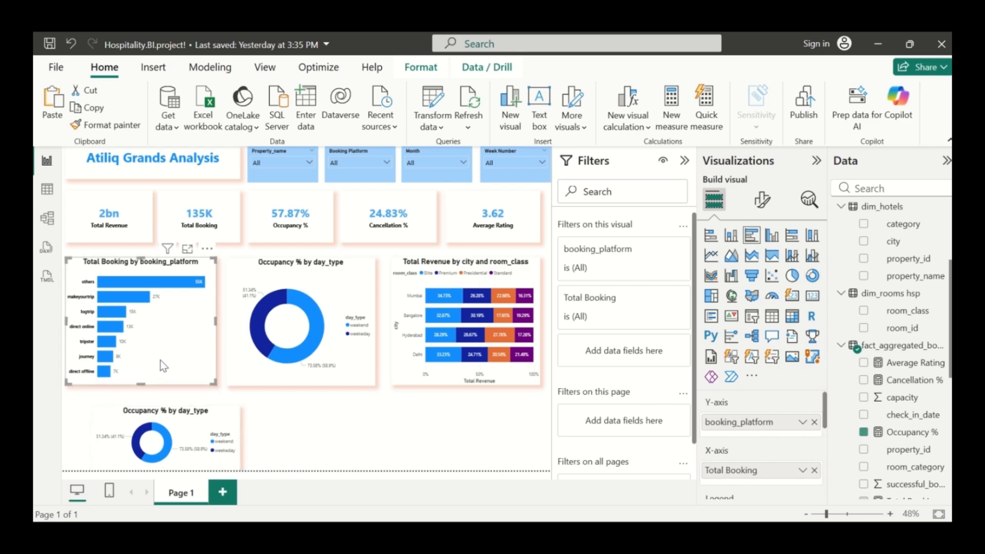
left_click_drag(142, 386, 142, 355)
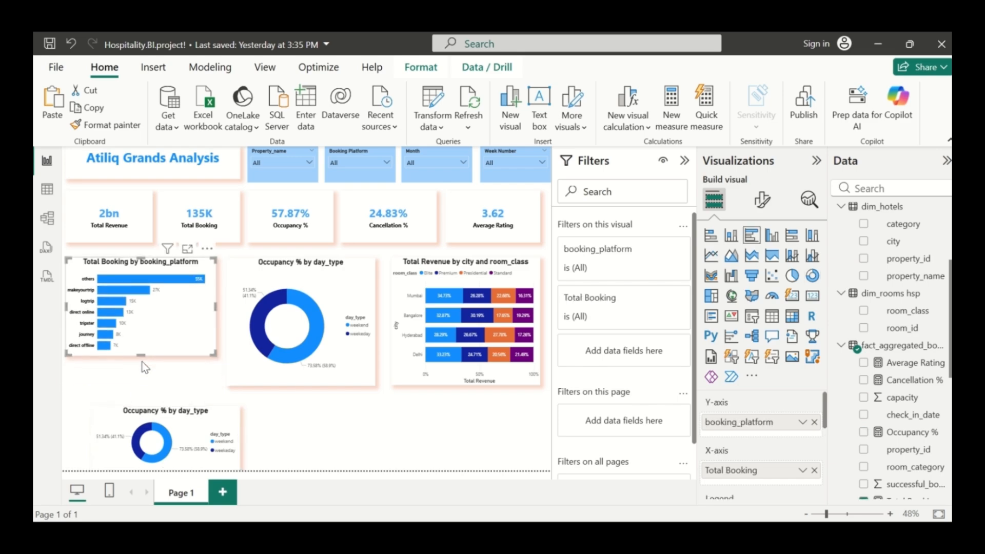
left_click(300, 373)
left_click_drag(300, 383, 297, 350)
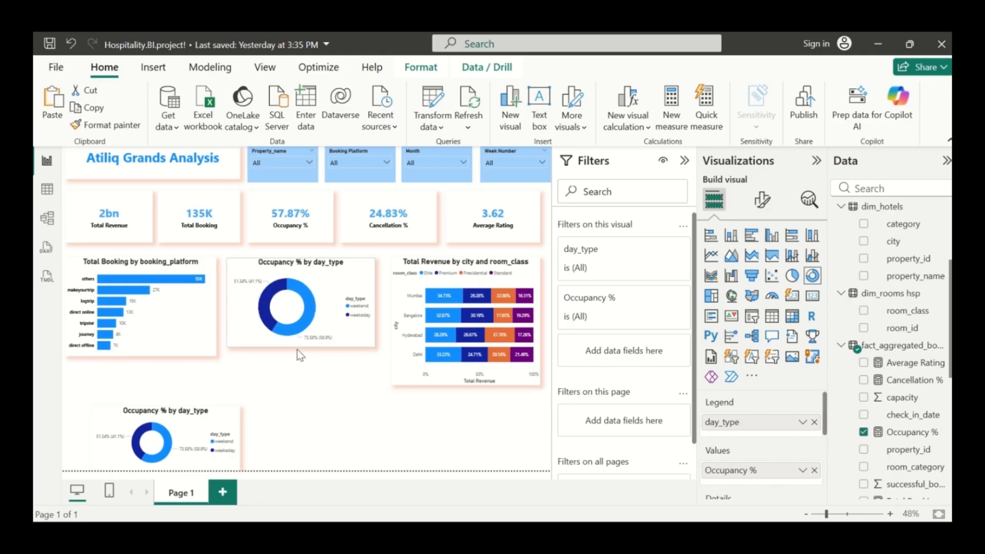
left_click(419, 359)
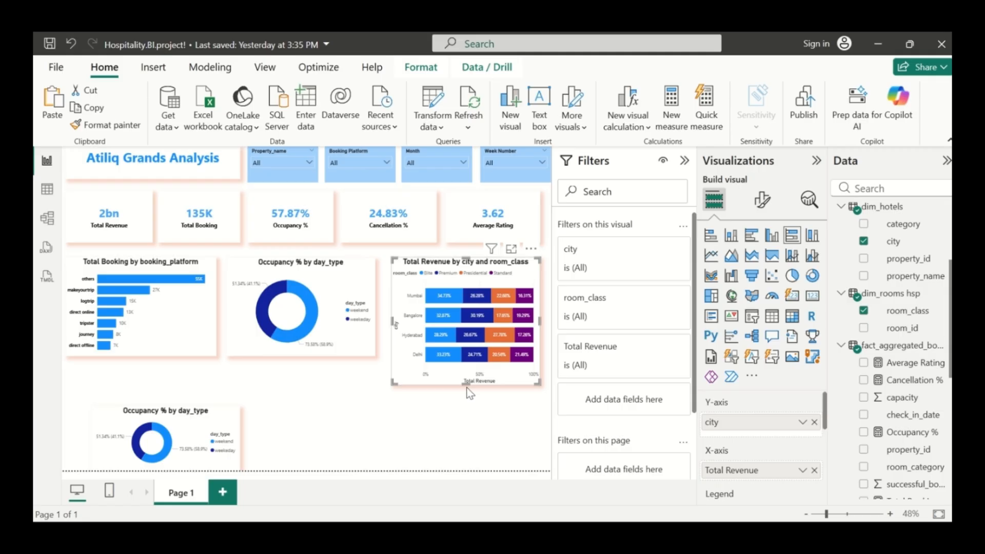
left_click_drag(467, 384, 467, 356)
Move the lower donut copy up and enlarge it to span from the page's margin to below the middle of the upper donut.
left_click_drag(170, 418, 168, 399)
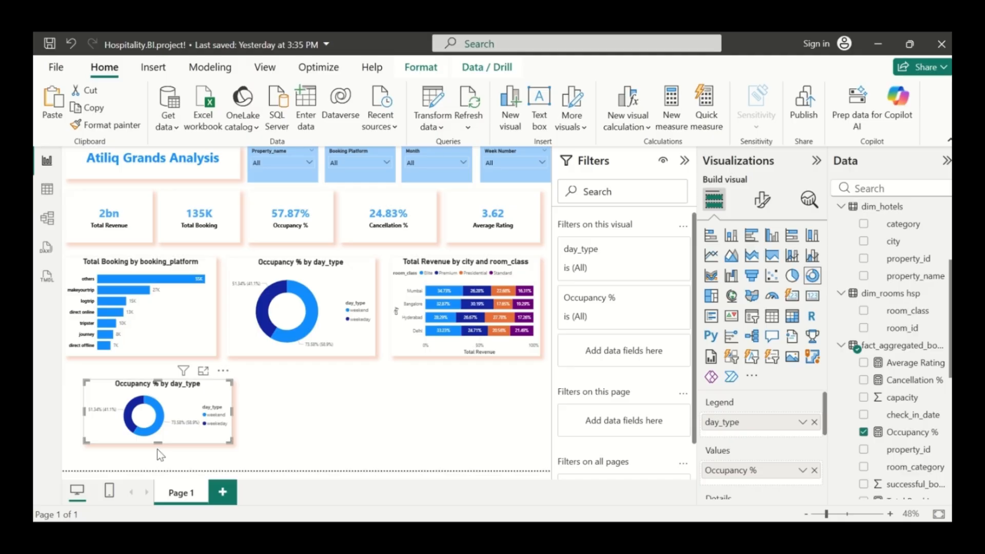
left_click_drag(157, 449, 152, 459)
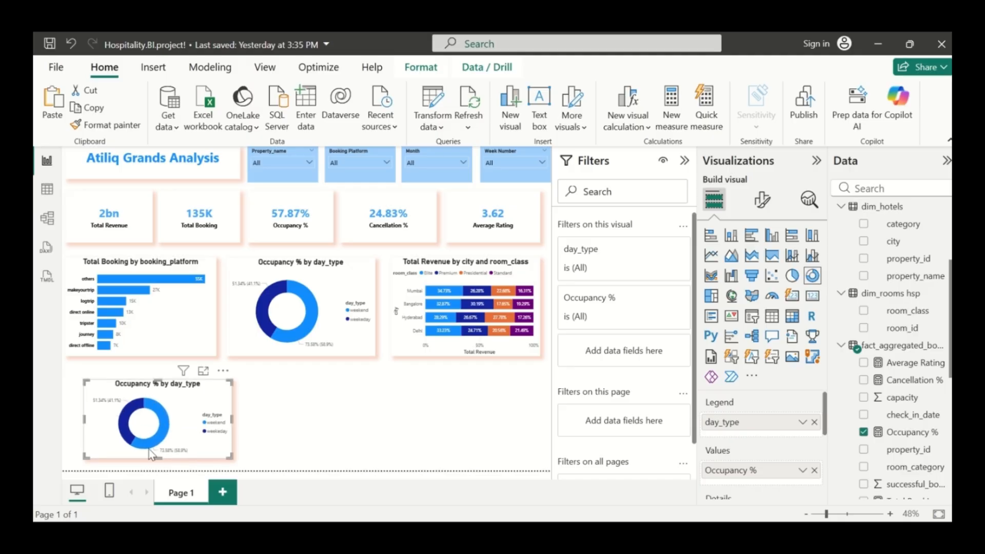
left_click_drag(74, 412, 64, 414)
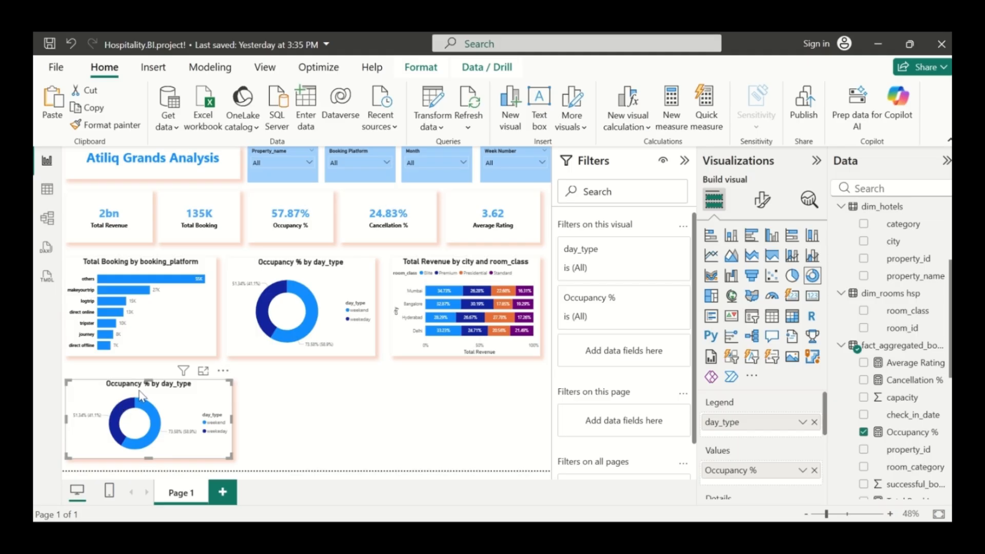
left_click_drag(148, 380, 150, 369)
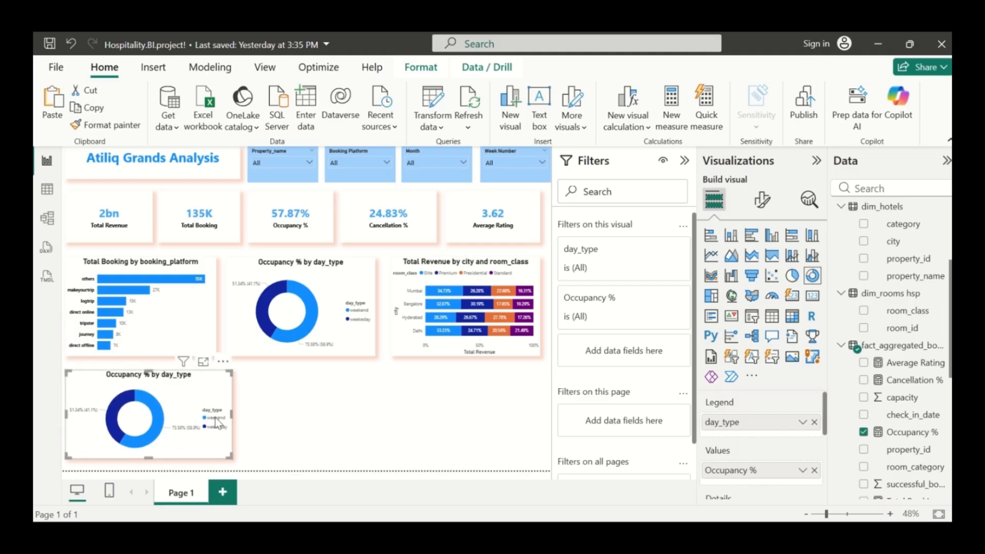
left_click_drag(232, 414, 281, 420)
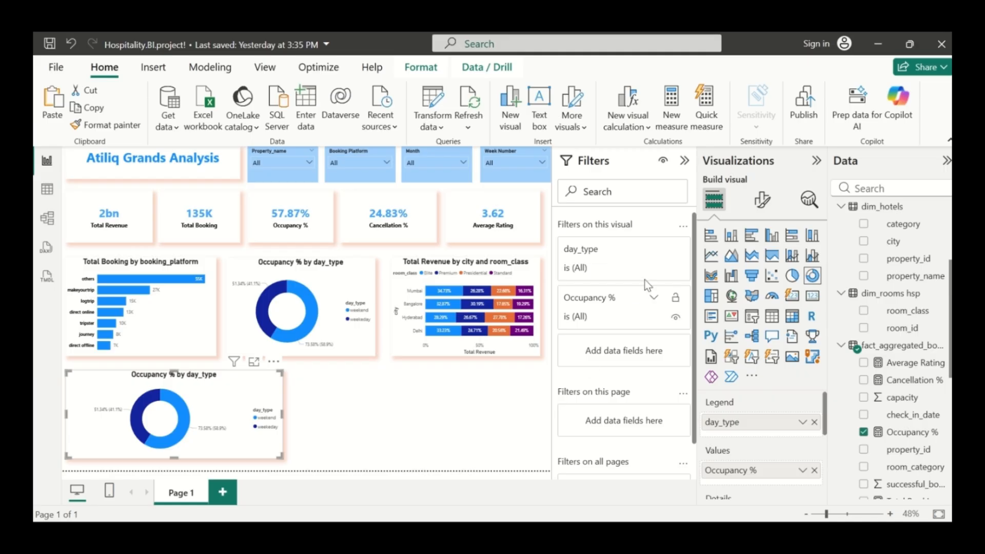
Convert the lower Occupancy % by day_type donut copy into a line chart and add Average Rating to its Y-axis.
left_click(711, 257)
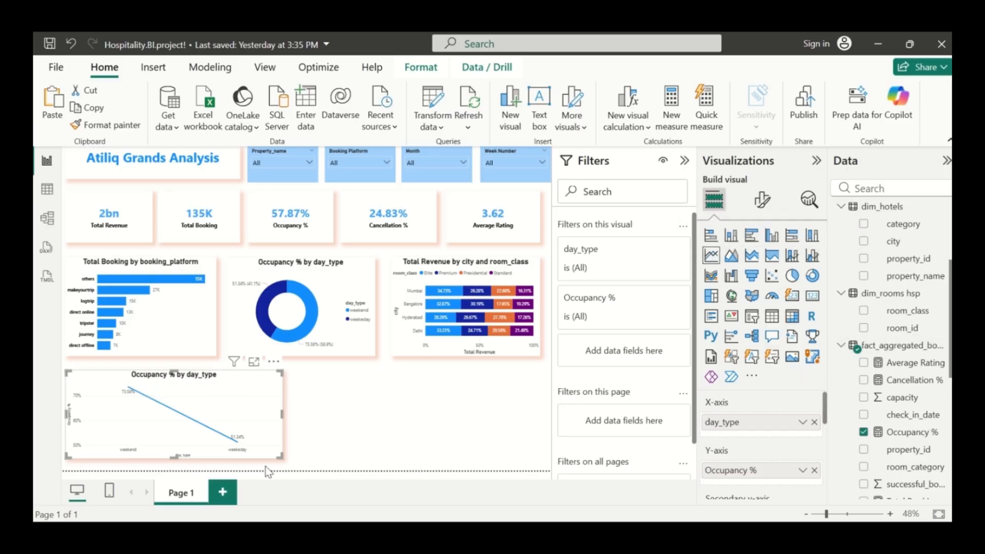
scroll(882, 414, "down", 5)
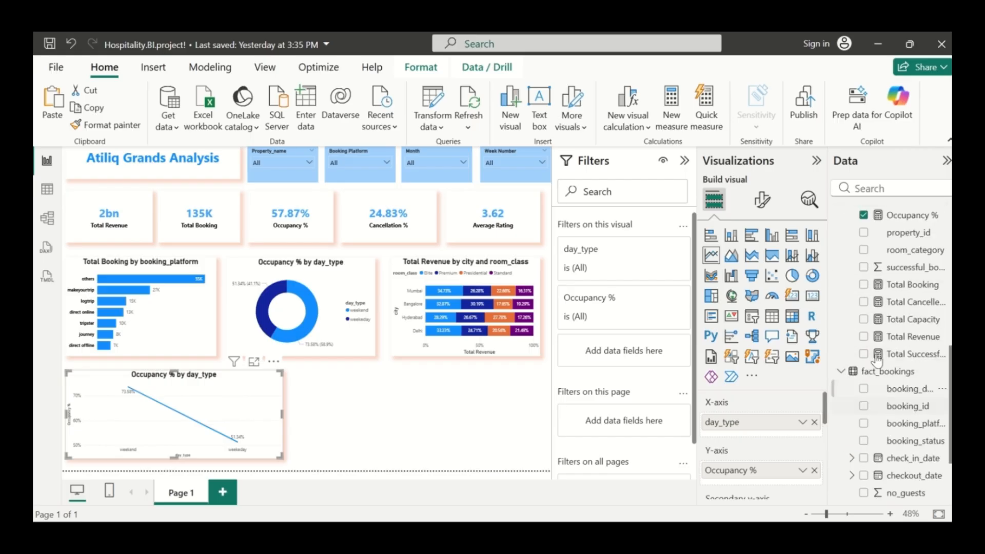
scroll(887, 310, "up", 3)
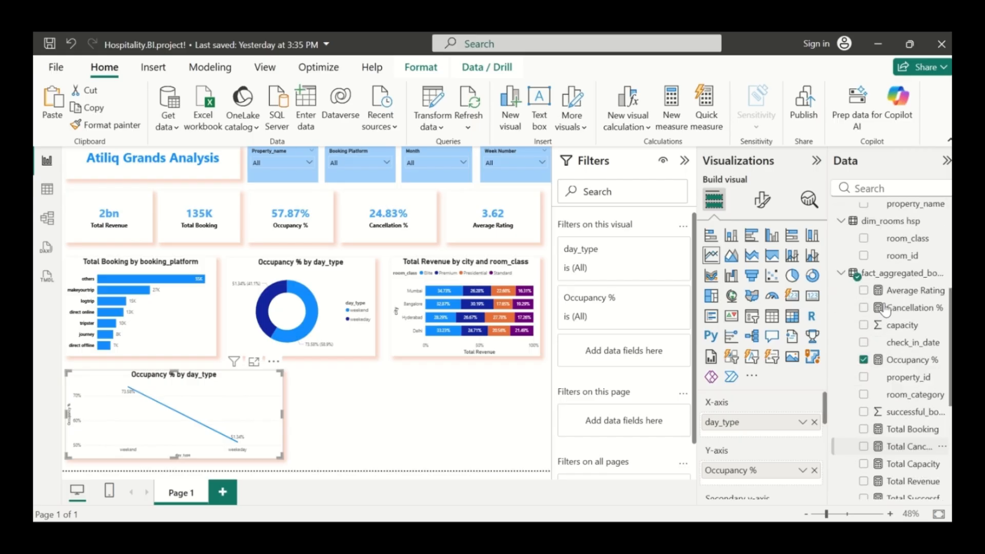
left_click(864, 291)
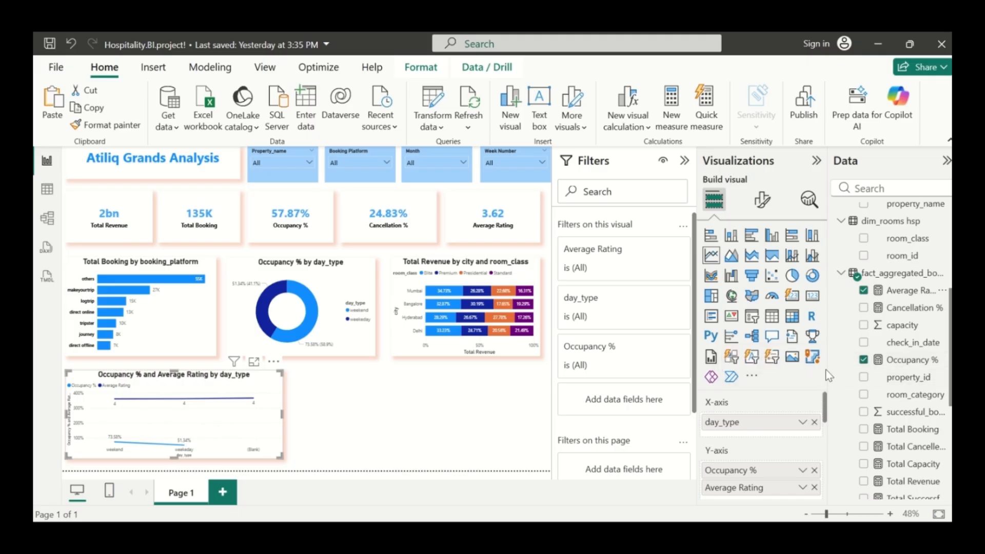
left_click(813, 255)
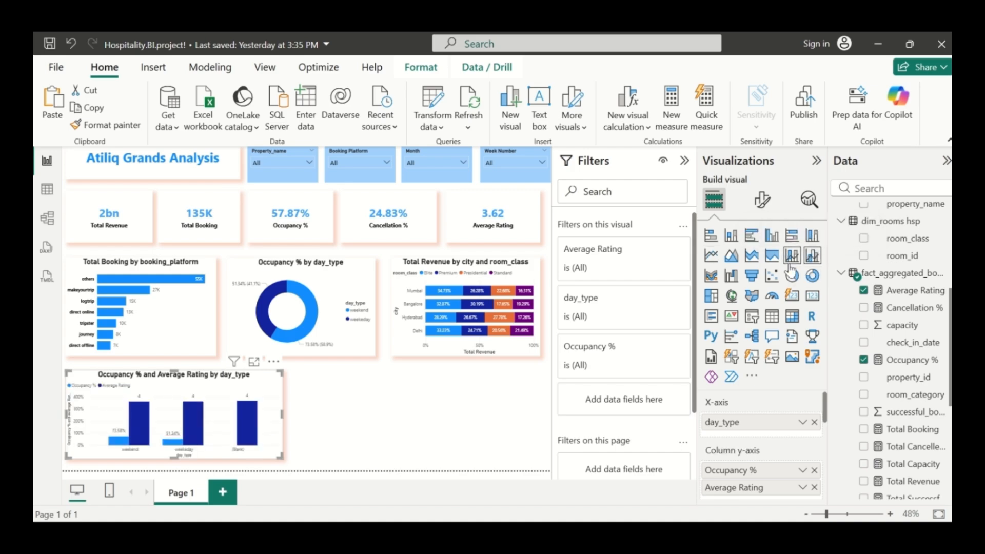
left_click(794, 261)
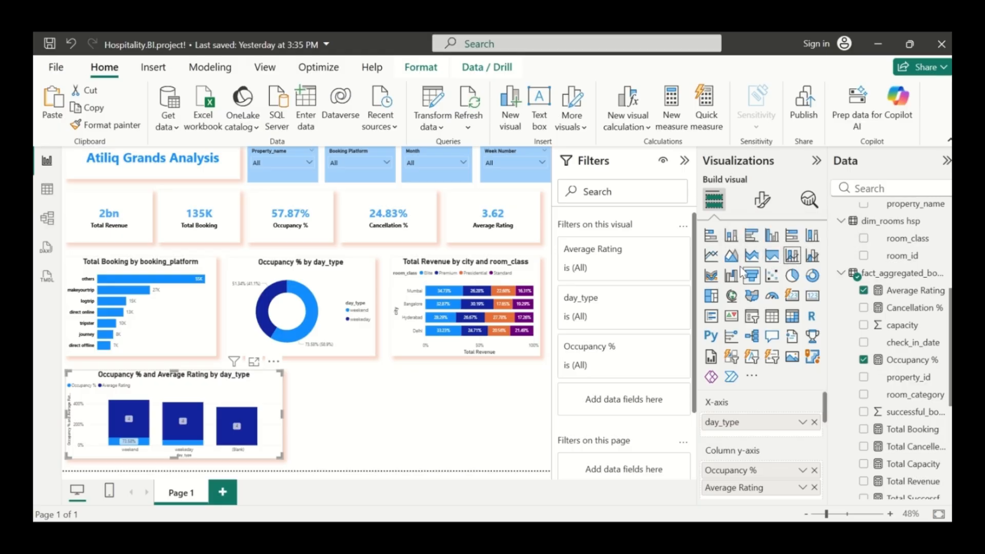
left_click(712, 257)
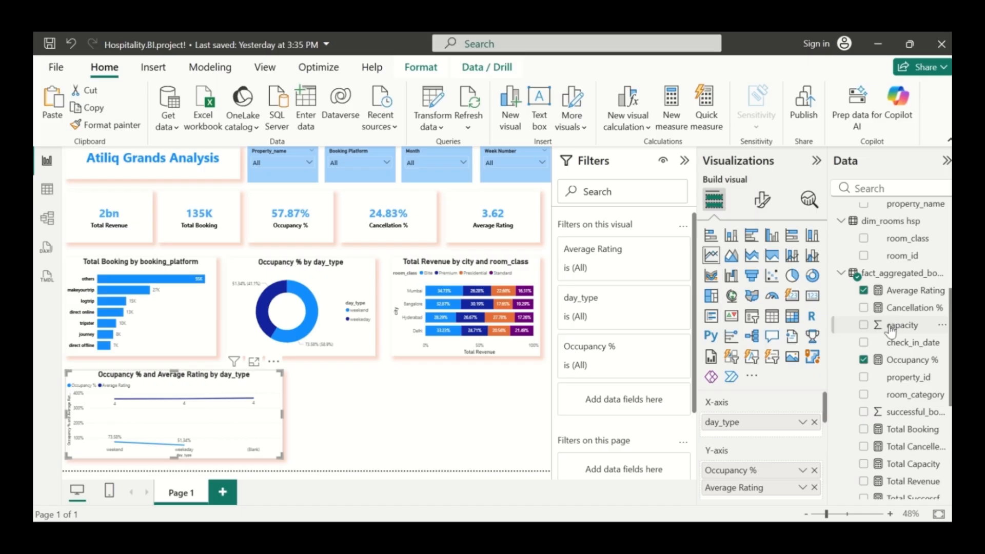
Replace day_type with week no from dim_date on the X-axis of the Occupancy % and Average Rating line chart.
scroll(847, 288, "up", 3)
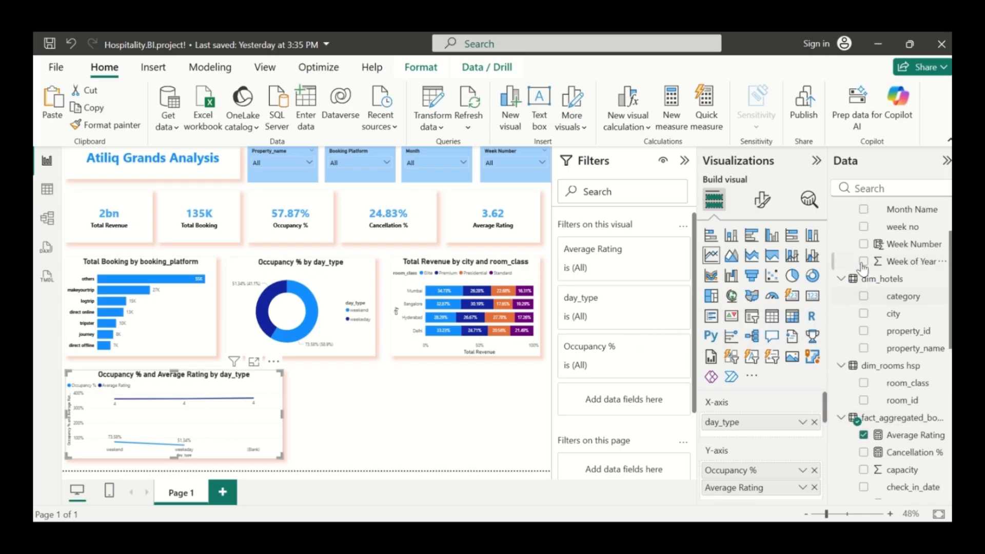
left_click(864, 228)
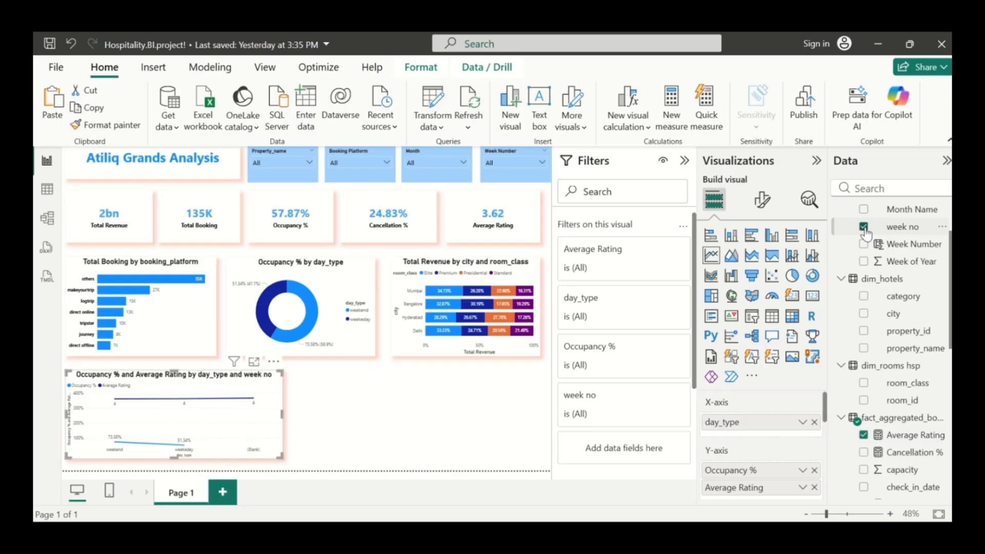
left_click(815, 422)
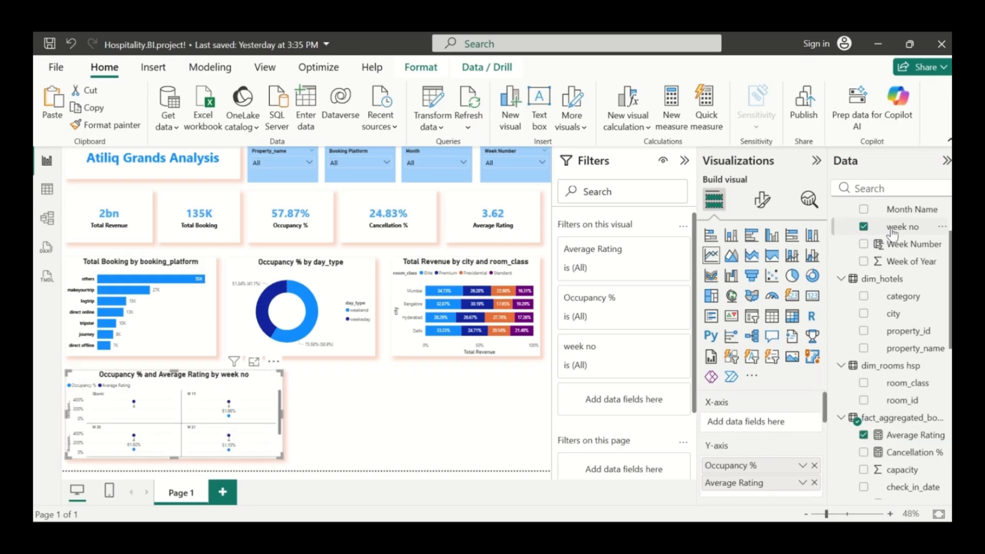
left_click_drag(872, 237, 774, 440)
scroll(774, 441, "up", 5)
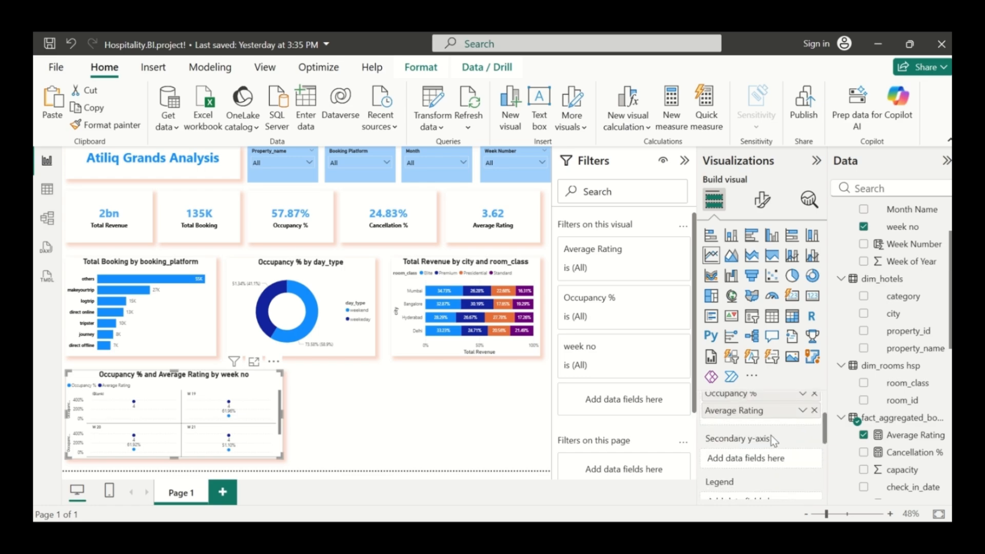
left_click(865, 230)
left_click(864, 229)
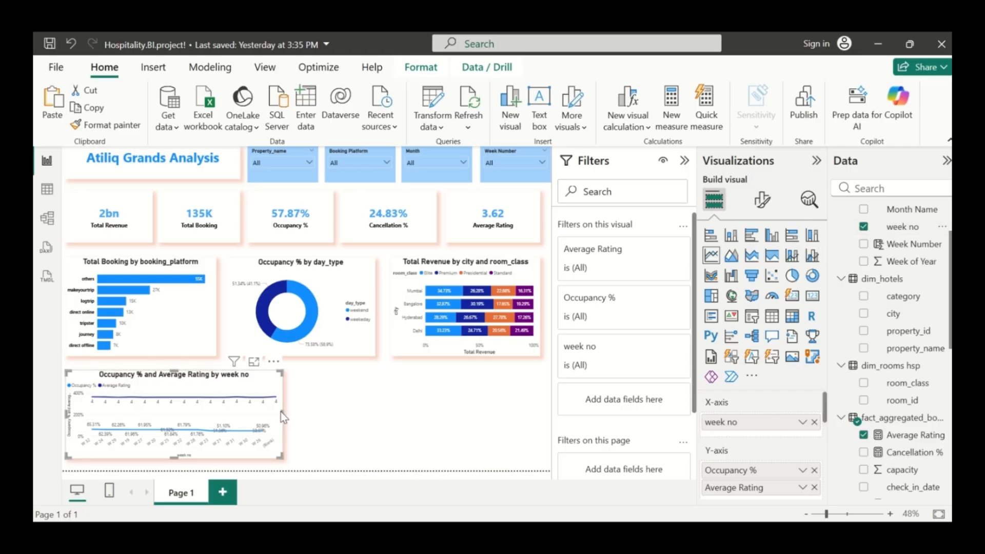
Widen the Occupancy % and Average Rating by week no line chart slightly toward the middle of the page.
left_click_drag(282, 414, 290, 414)
scroll(840, 320, "up", 3)
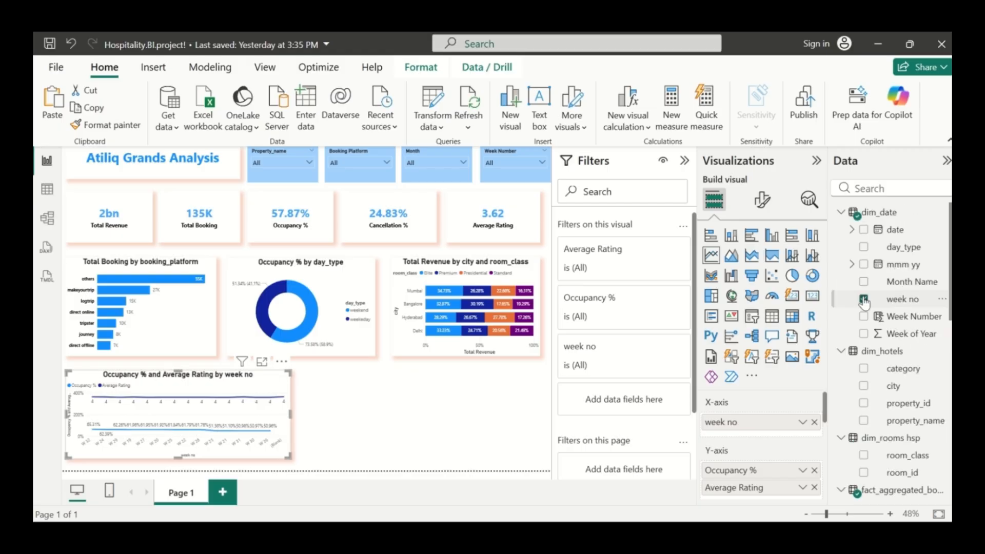
left_click(378, 398)
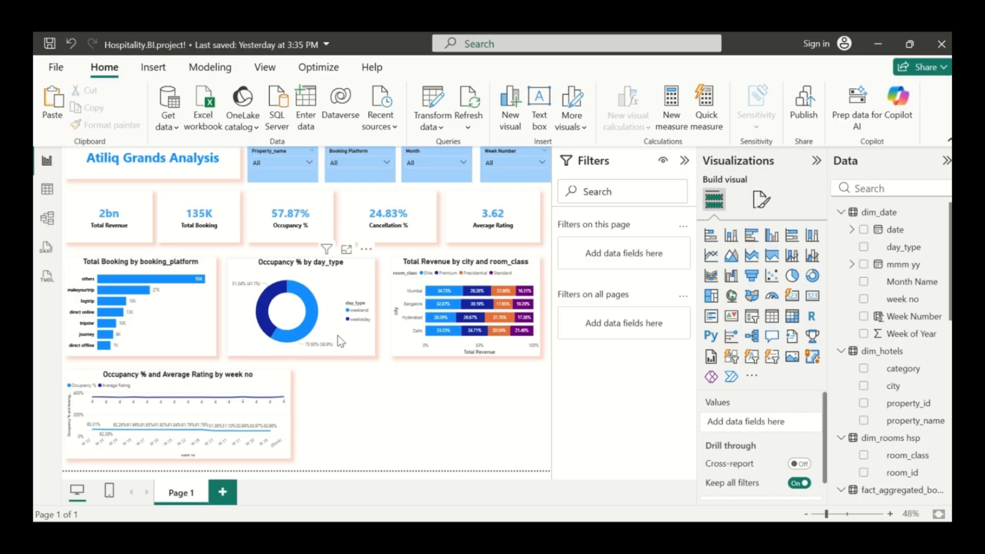
Duplicate the week no line chart, place the copy beside the original below the Total Revenue chart, and widen it slightly.
left_click(251, 411)
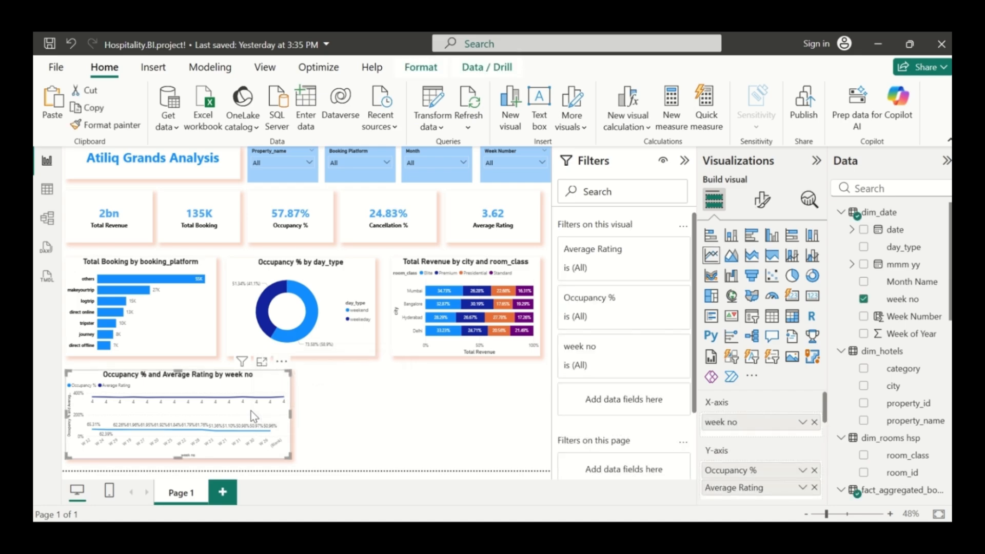
mouse_move(251, 407)
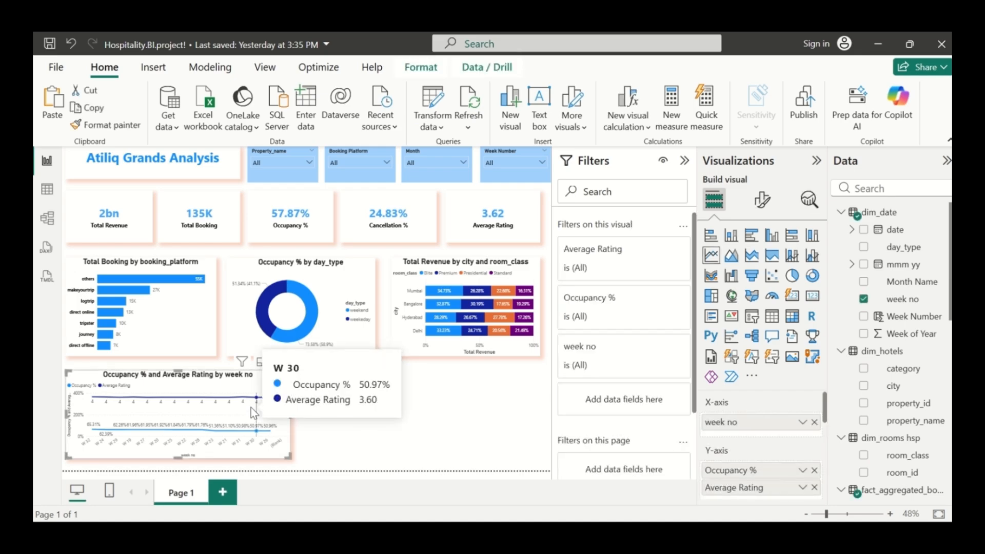
key("ctrl+c")
key("ctrl+v")
left_click_drag(251, 407, 484, 405)
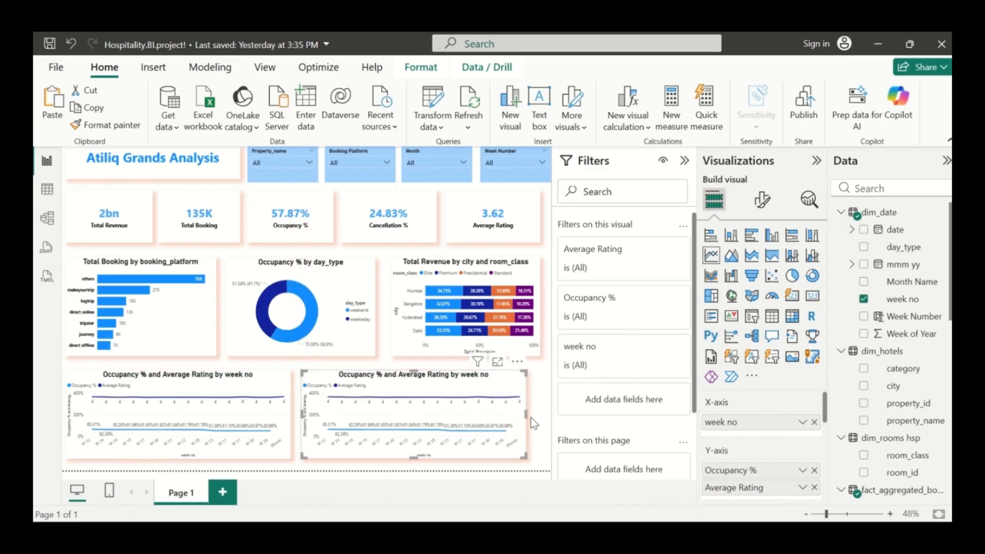
left_click(546, 418)
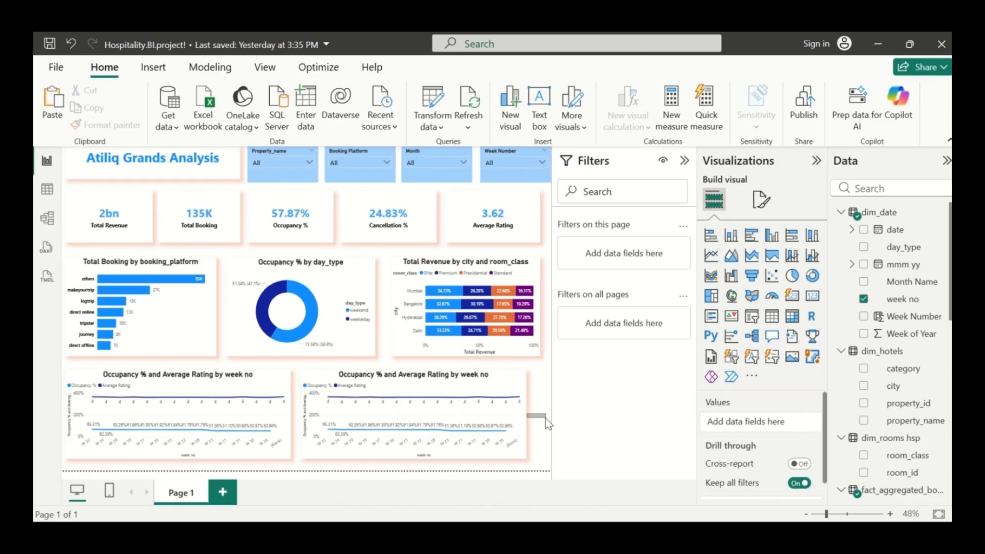
left_click(512, 422)
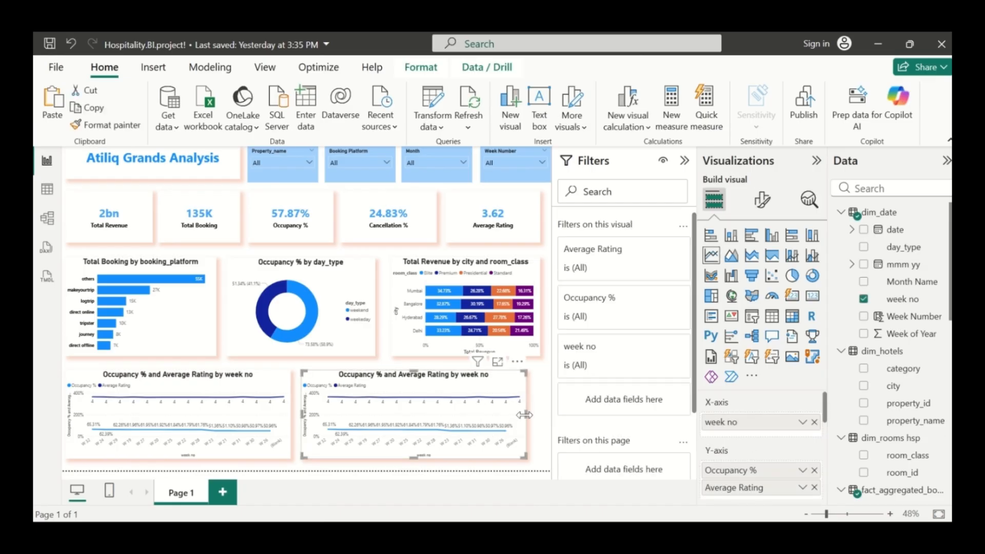
left_click_drag(530, 421, 535, 422)
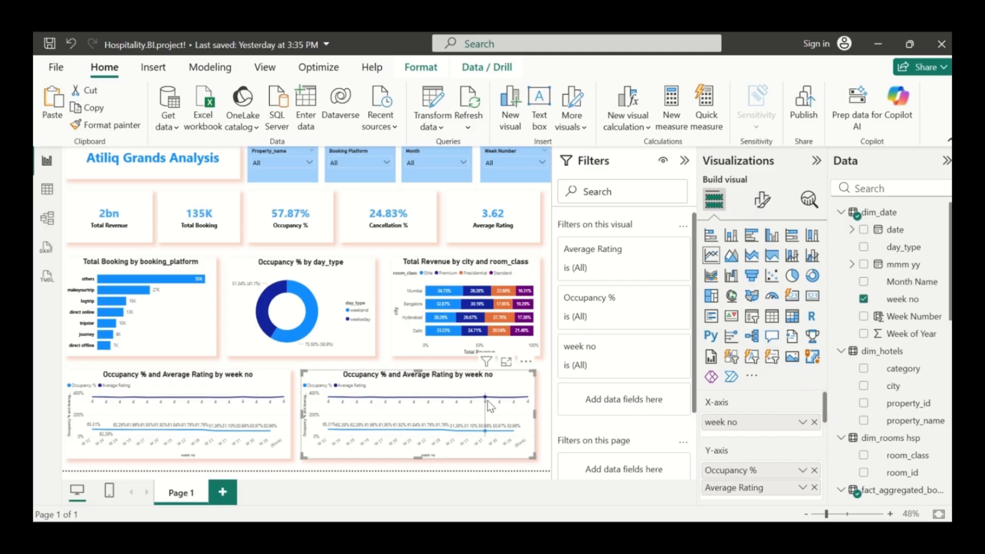
Convert the copied line chart into a table and remove its week no, Occupancy %, and Average Rating columns.
left_click(769, 316)
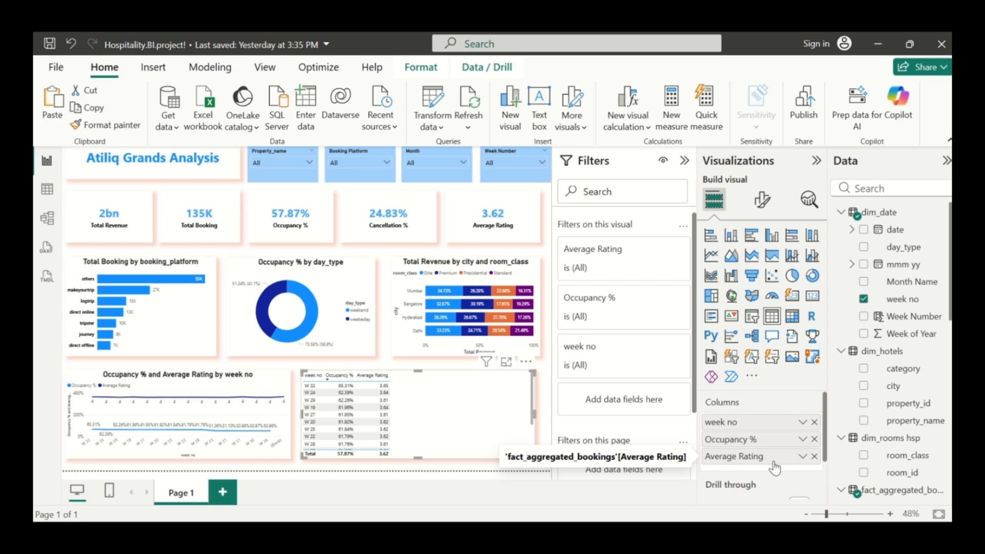
scroll(745, 452, "down", 2)
scroll(720, 457, "up", 2)
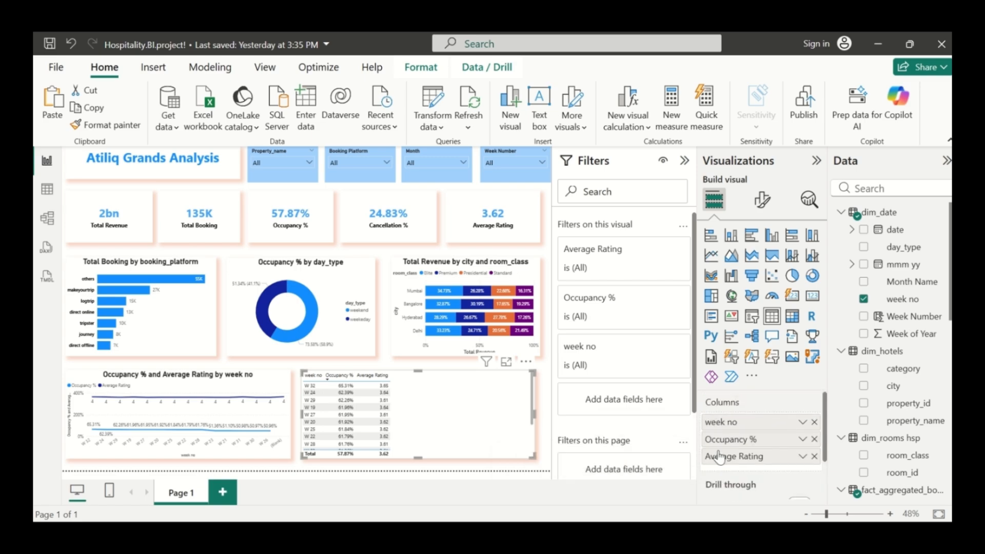
left_click(814, 422)
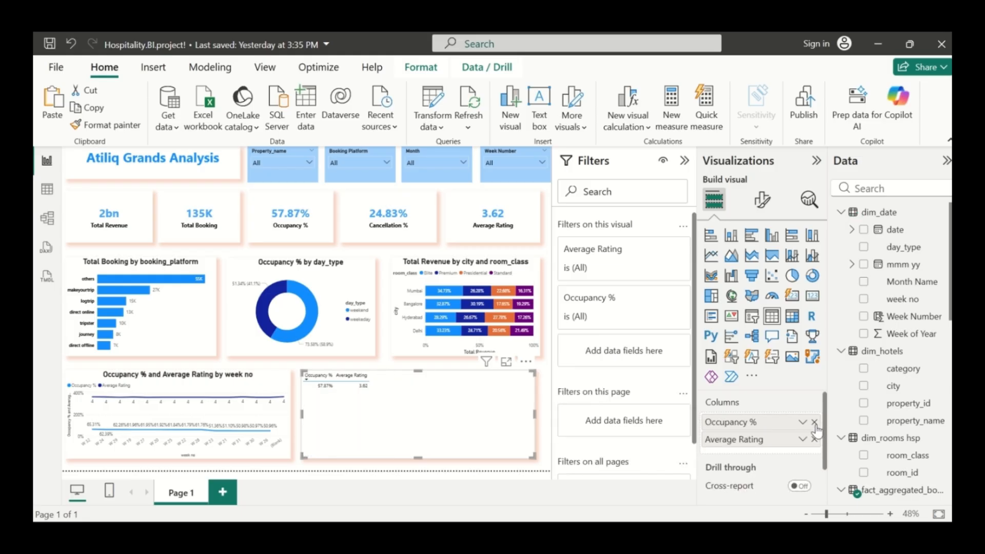
left_click(815, 422)
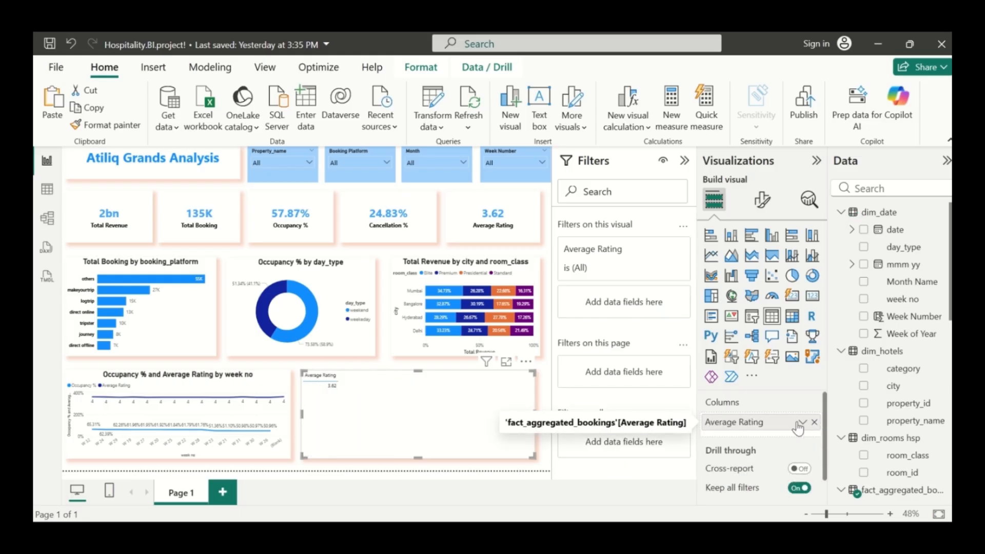
scroll(759, 426, "down", 1)
scroll(760, 424, "up", 1)
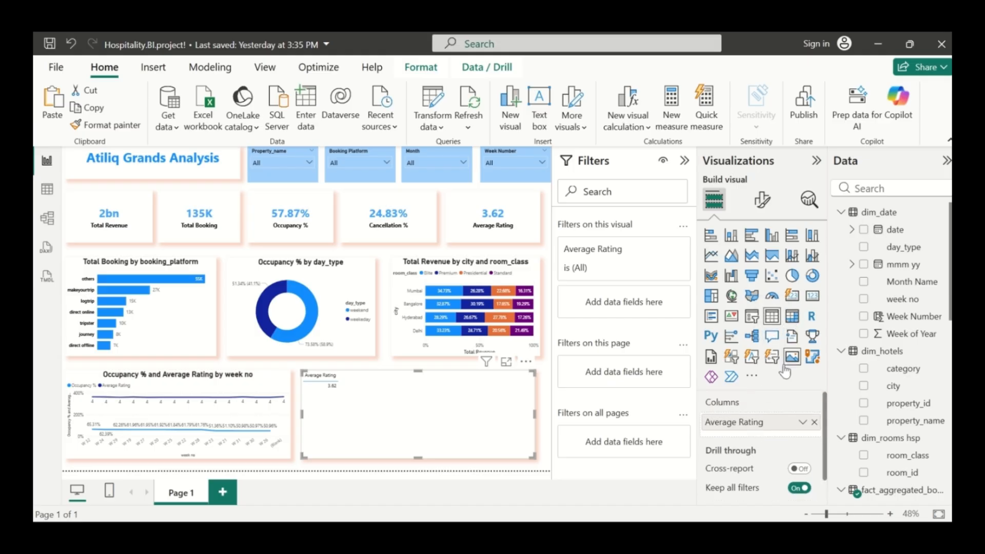
left_click(812, 423)
Add Total Revenue, Total Booking, and Total Successful Booking from fact_aggregated_bookings as columns of the empty table.
scroll(883, 405, "down", 3)
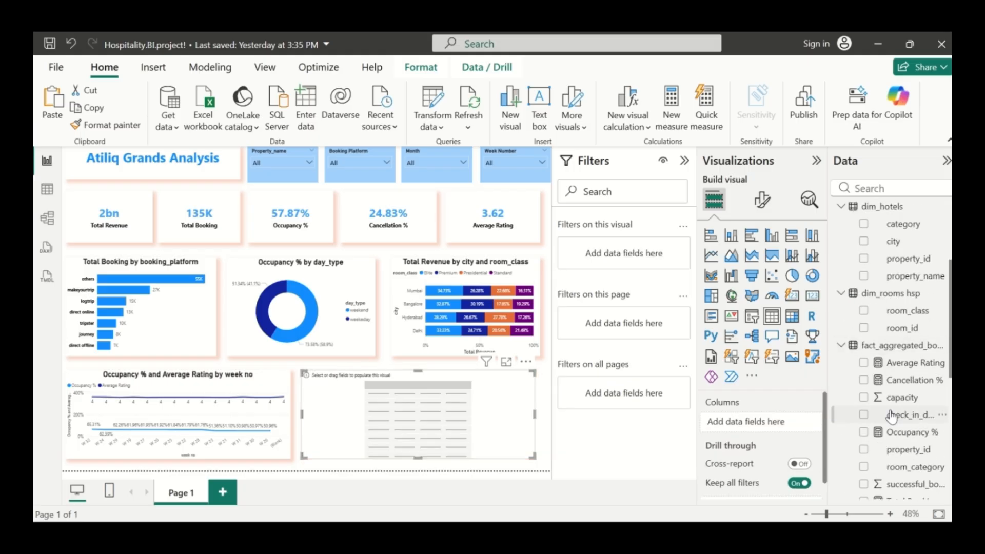
scroll(883, 406, "up", 3)
scroll(883, 407, "down", 10)
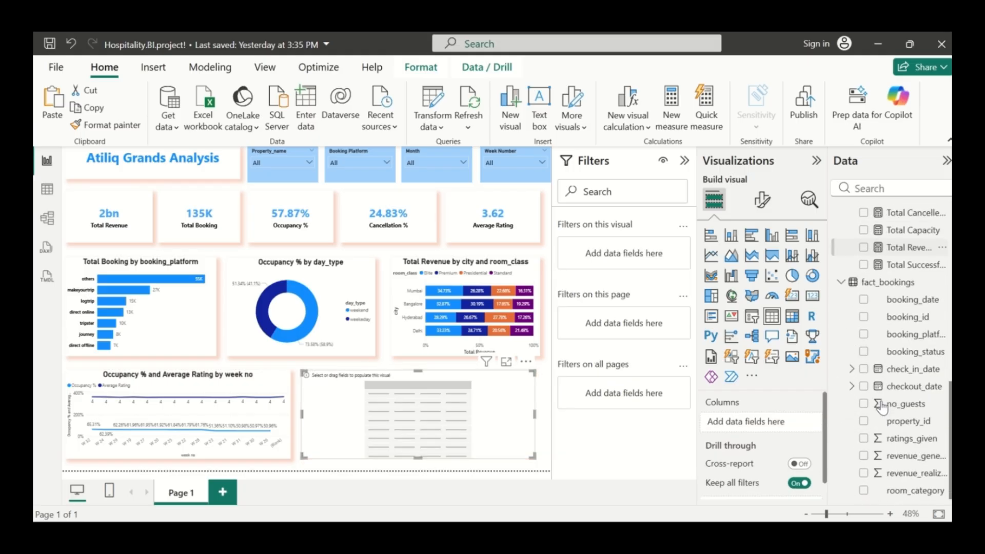
scroll(883, 408, "up", 3)
left_click(864, 320)
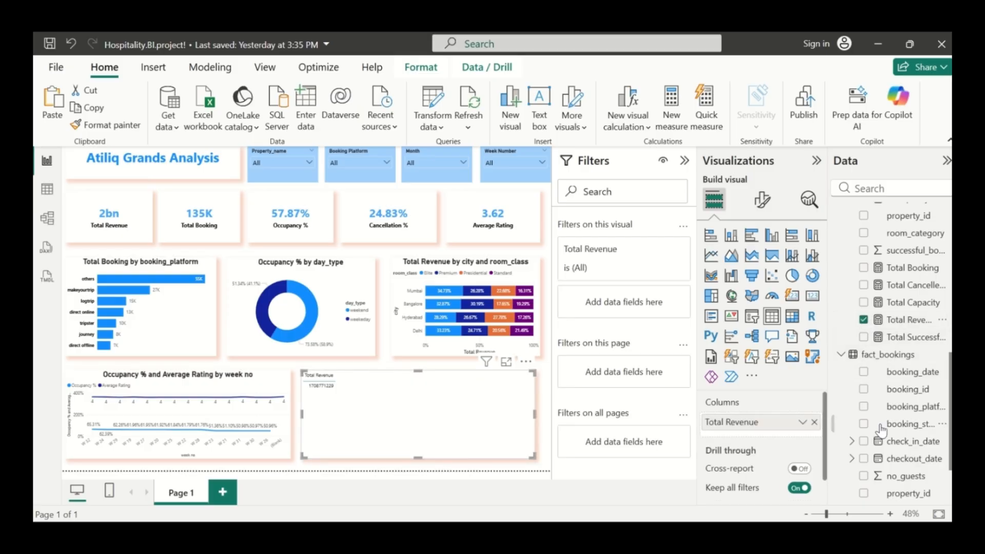
scroll(863, 398, "up", 2)
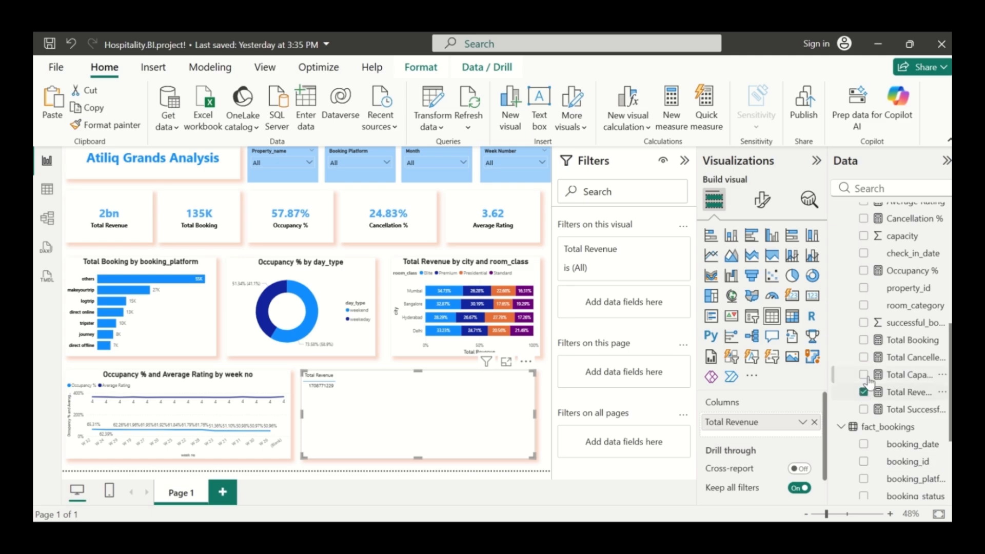
scroll(864, 392, "down", 3)
scroll(870, 385, "up", 5)
scroll(871, 385, "down", 2)
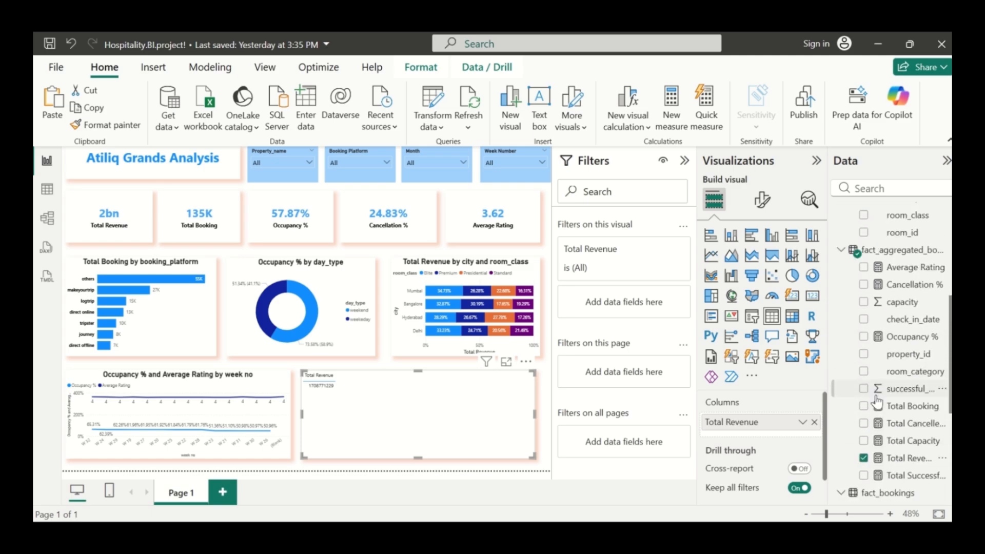
left_click(864, 340)
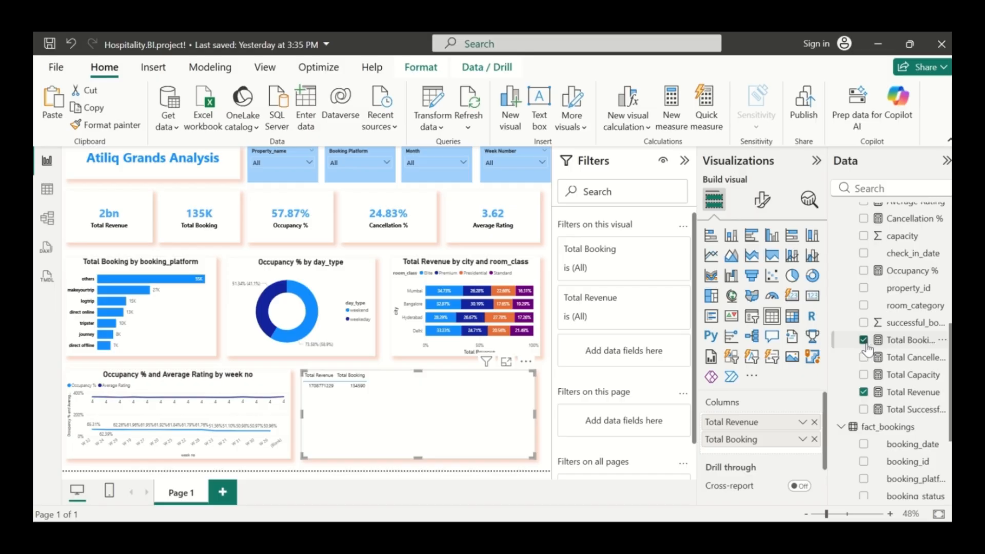
left_click(866, 410)
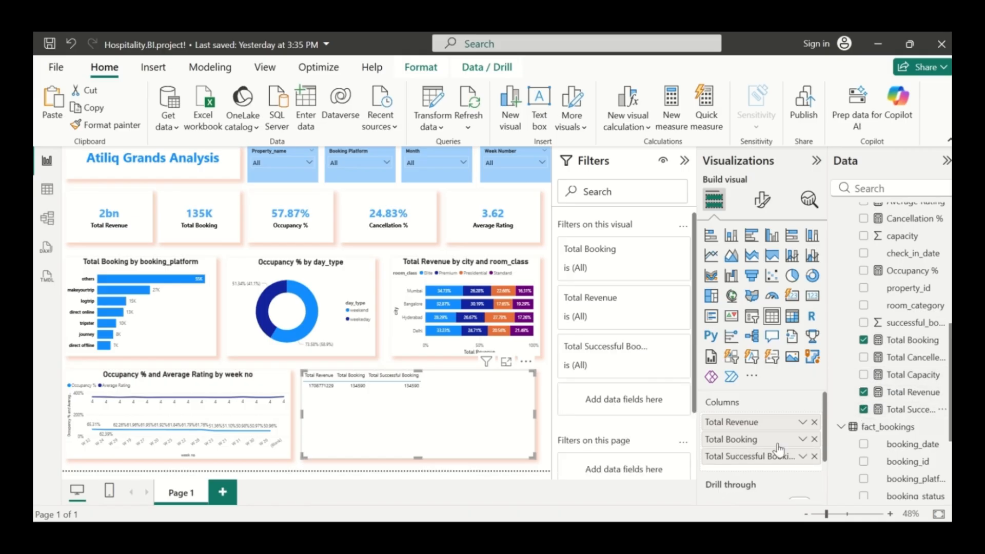
Add Occupancy % and Cancellation % as further columns of the table.
scroll(776, 450, "down", 2)
scroll(774, 444, "up", 2)
left_click(865, 271)
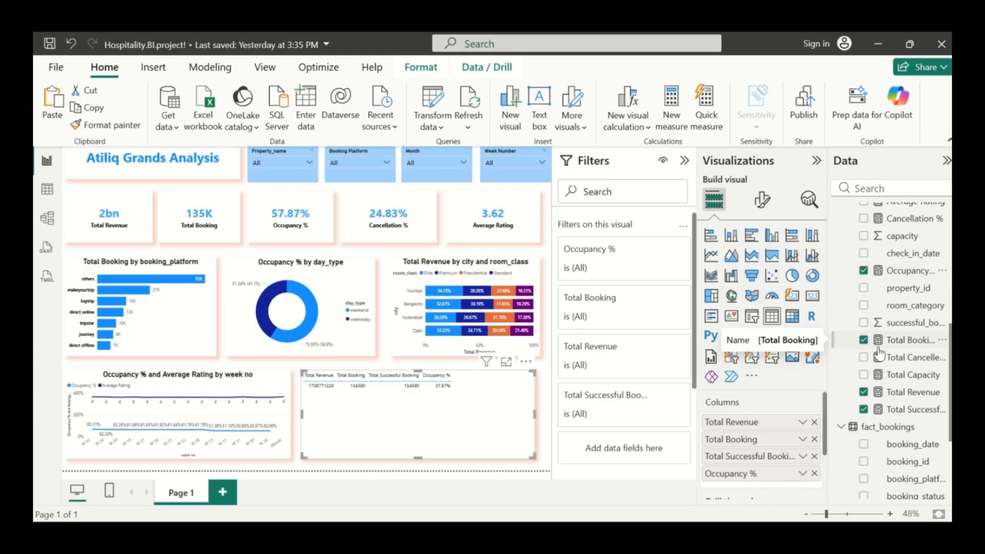
scroll(880, 354, "up", 3)
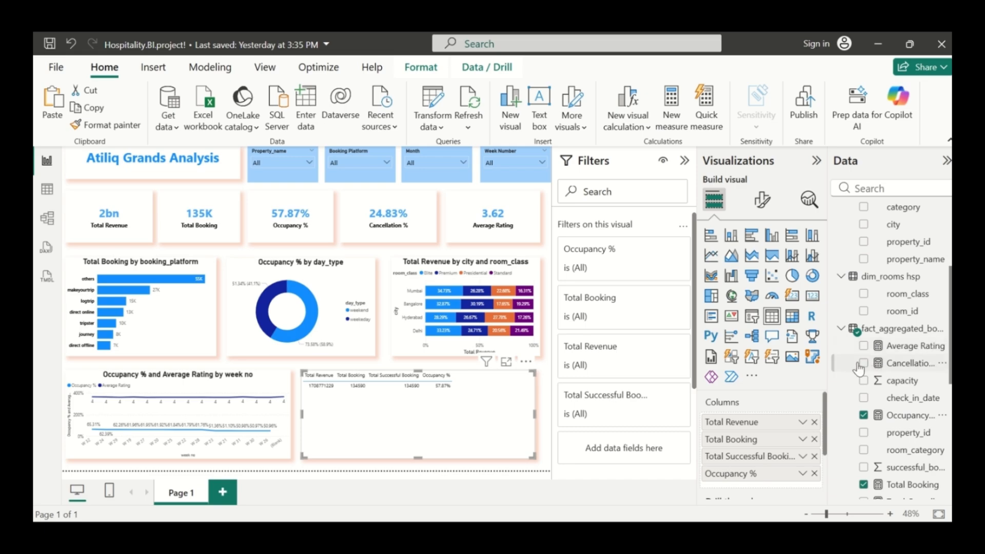
left_click(865, 364)
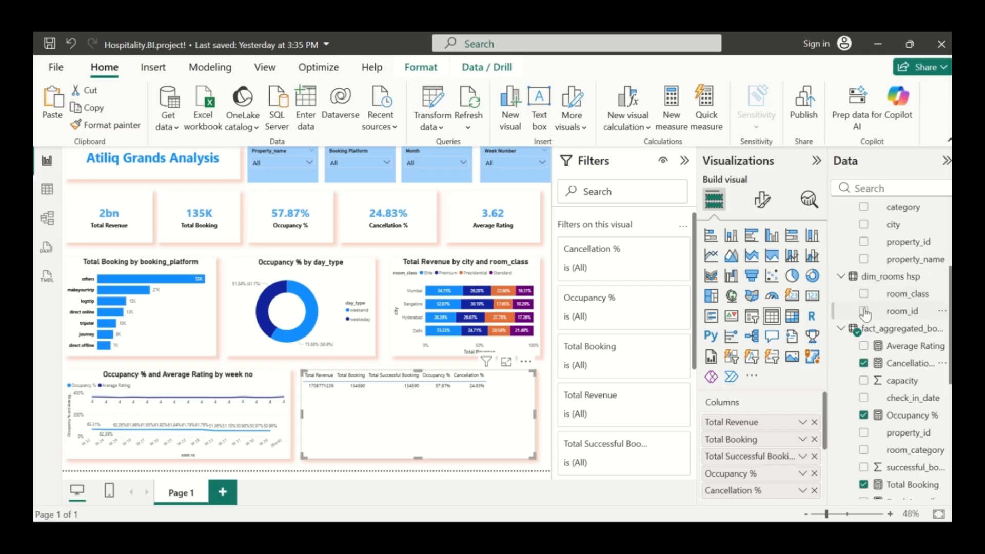
Add Average Rating and the dim_hotels city field as table columns, and narrow the table slightly from its left edge.
scroll(866, 314, "up", 3)
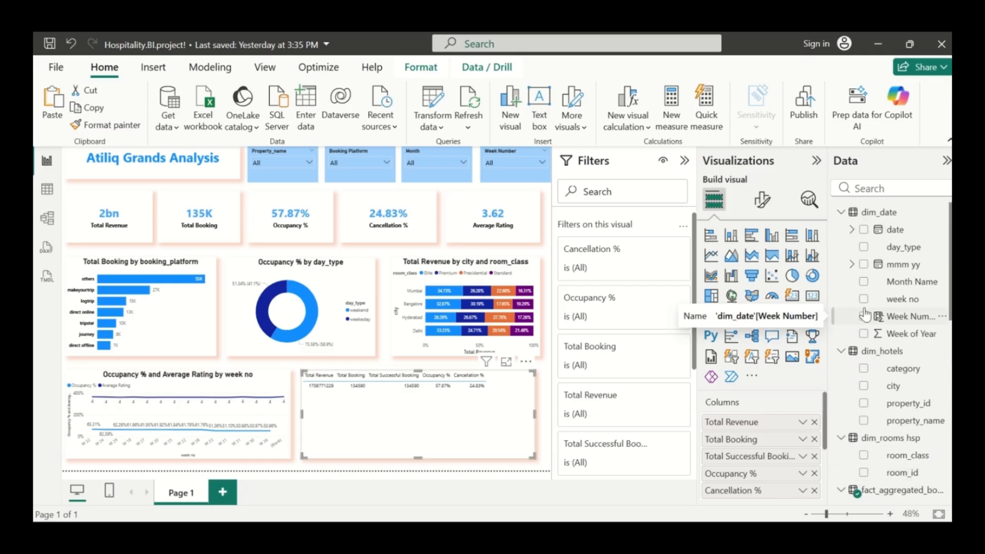
scroll(867, 363, "down", 4)
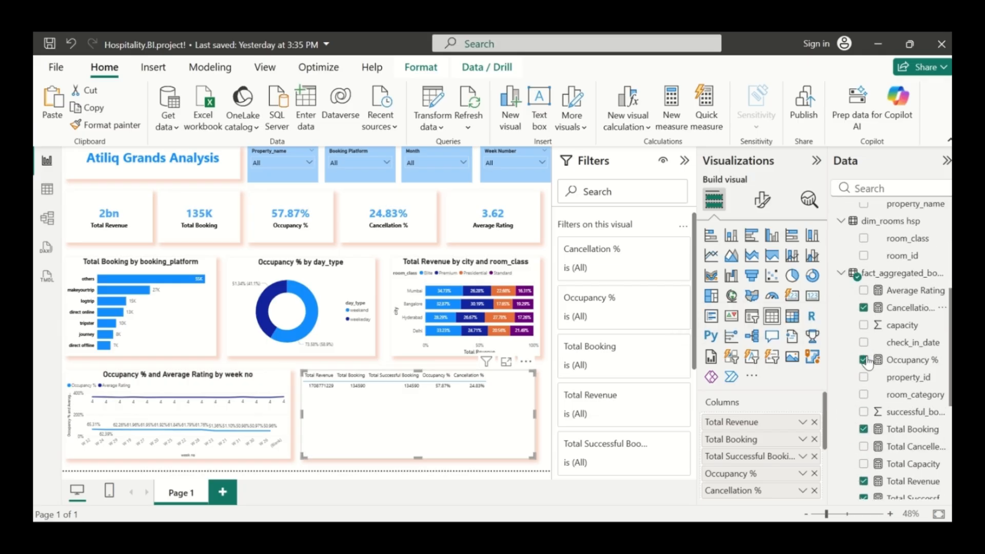
left_click(864, 291)
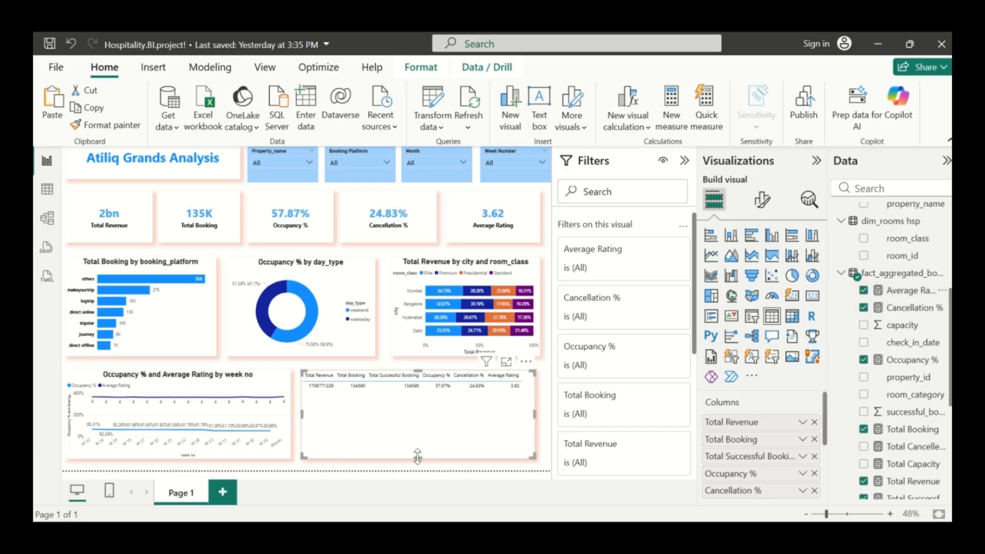
scroll(753, 432, "down", 3)
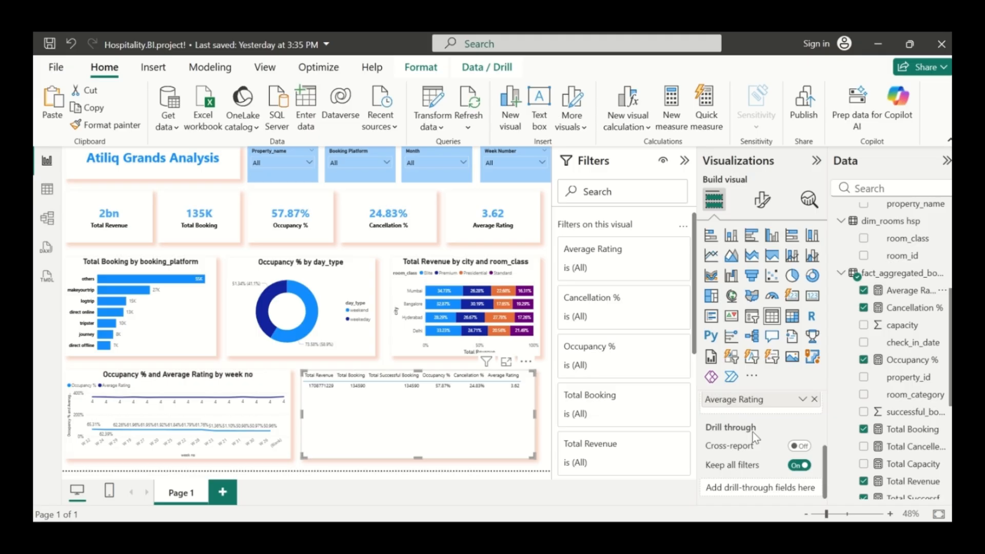
scroll(753, 432, "up", 3)
scroll(893, 287, "up", 2)
left_click(863, 241)
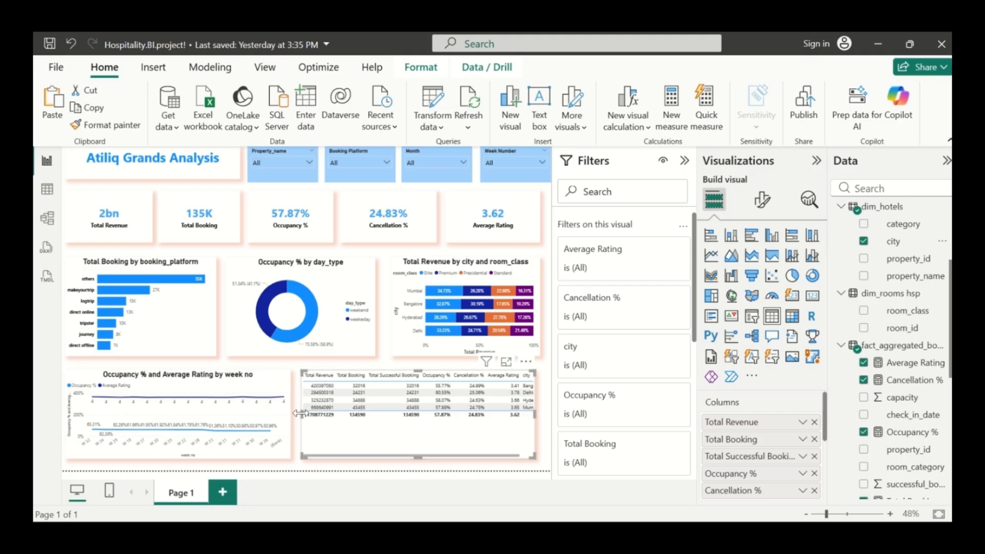
mouse_move(301, 410)
left_mouse_down()
mouse_move(282, 402)
mouse_move(311, 412)
left_mouse_up()
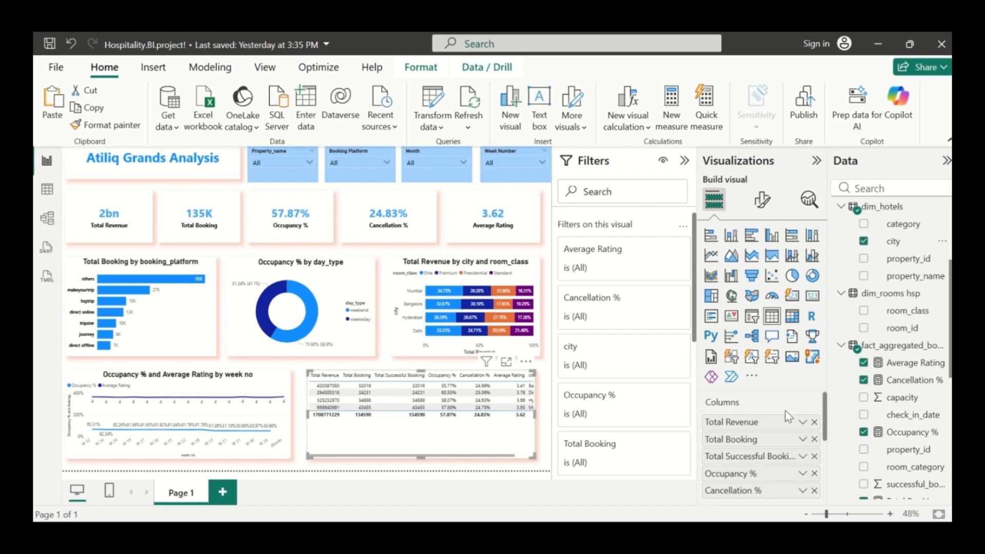
Reorder the table's columns so that city comes first, ahead of Total Revenue.
scroll(750, 481, "down", 5)
scroll(757, 458, "up", 3)
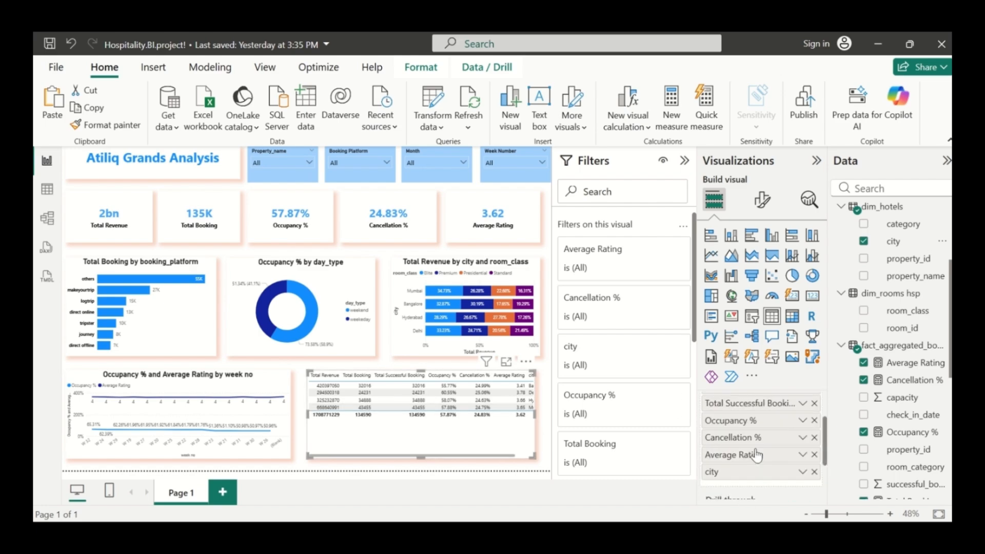
left_click_drag(744, 475, 748, 403)
scroll(752, 434, "up", 2)
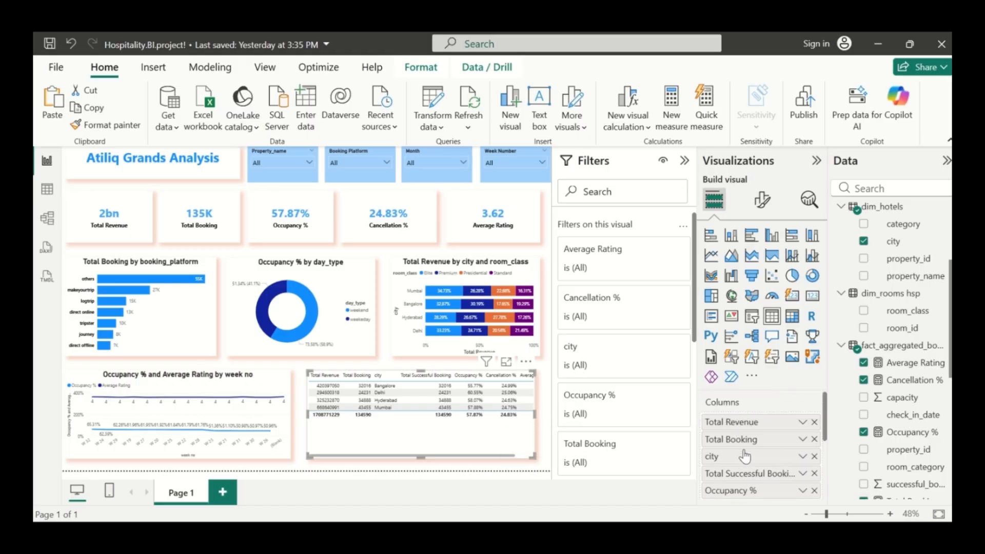
scroll(745, 449, "down", 1)
scroll(742, 430, "up", 1)
left_click_drag(739, 457, 733, 435)
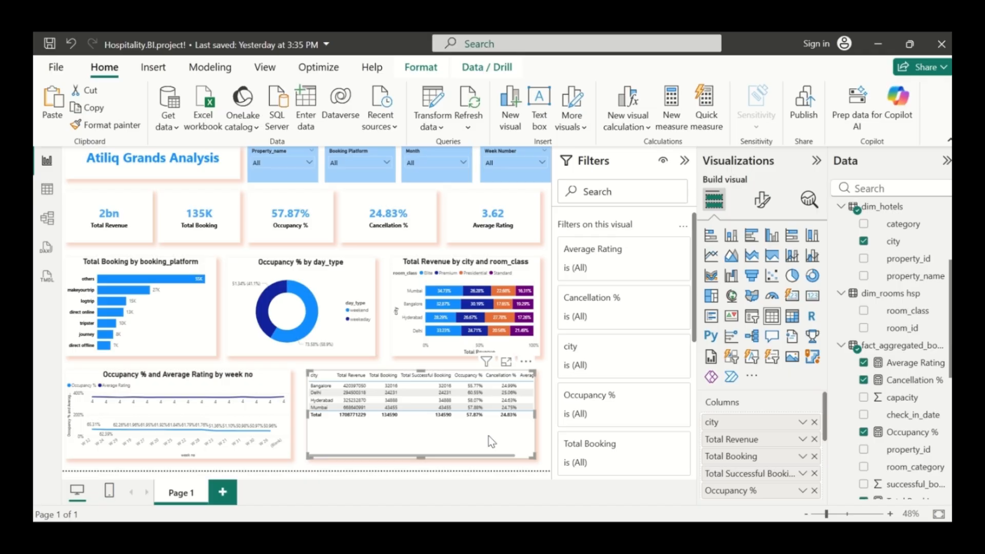
Narrow the week no line chart from its right edge and move the table left, closer to it.
left_click(219, 427)
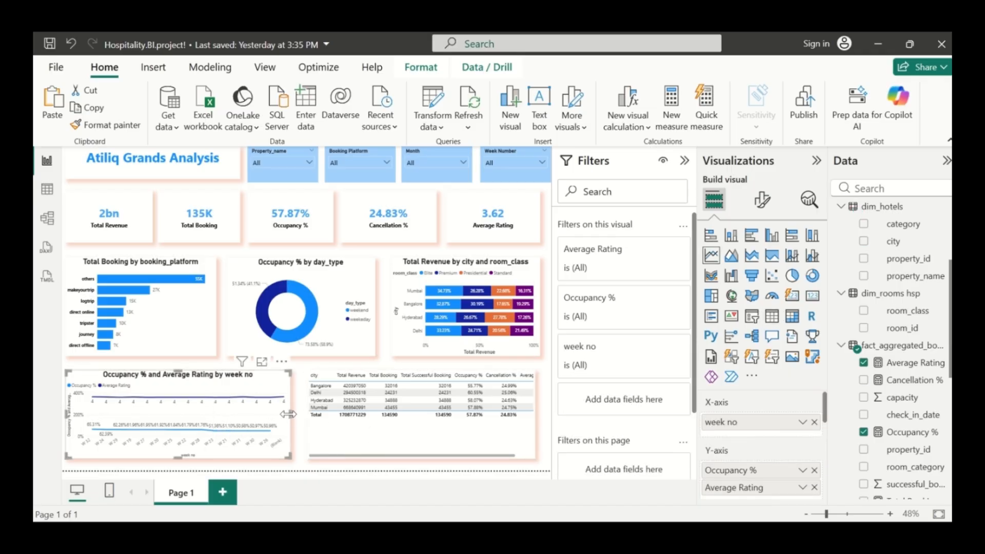
left_click_drag(289, 415, 260, 408)
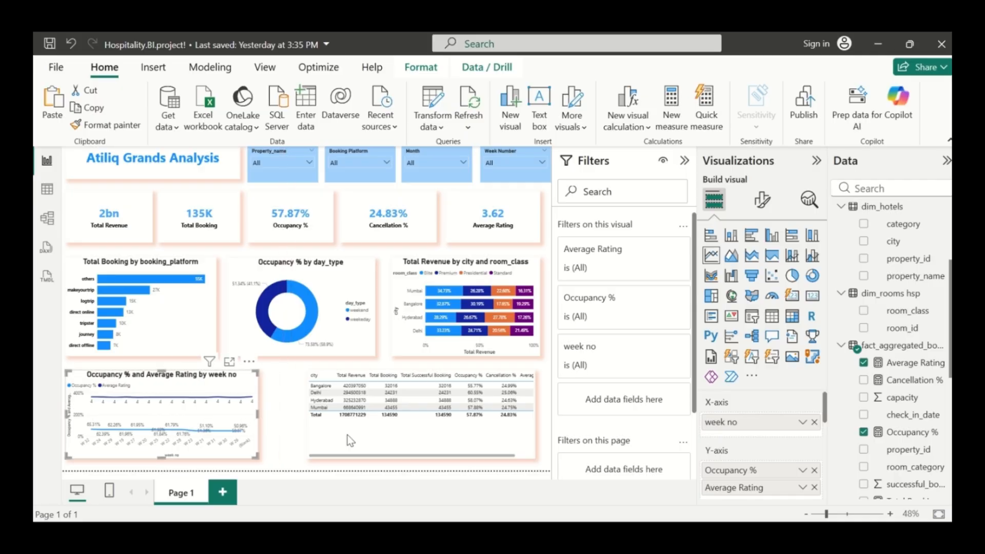
left_click_drag(419, 432, 396, 433)
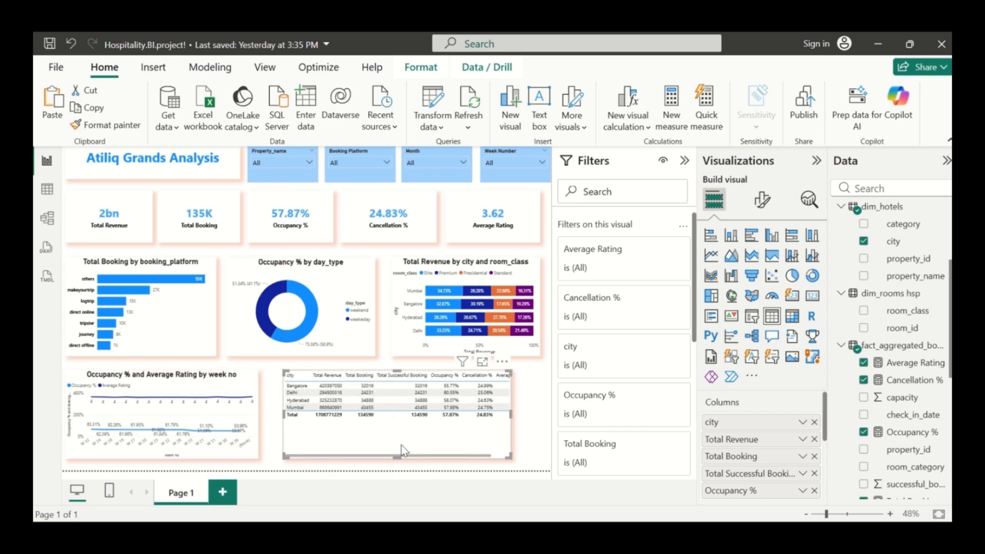
Shorten the table, widen it to fit the Average Rating column, and lower it to line up with the line chart's bottom edge.
left_click_drag(400, 457, 407, 441)
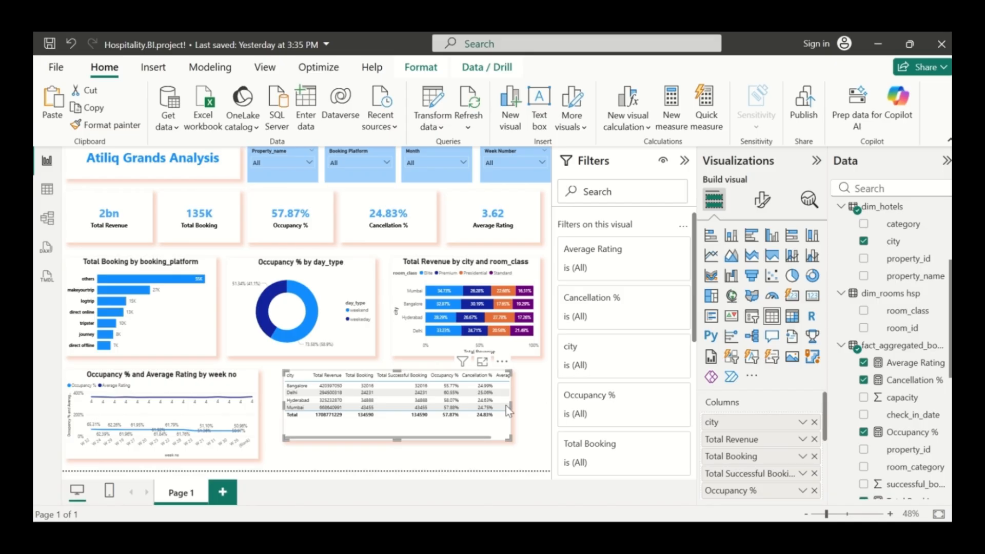
left_click_drag(514, 404, 544, 399)
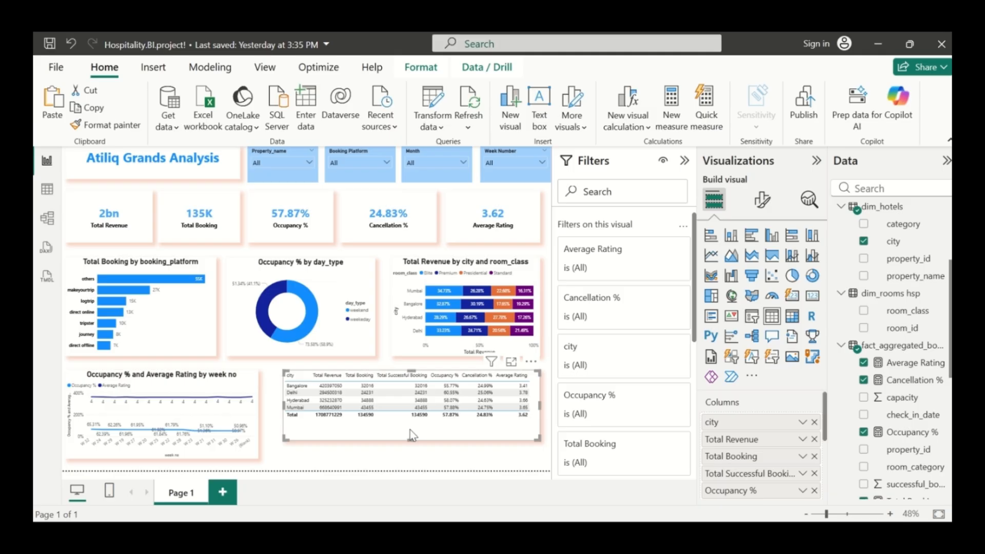
mouse_move(411, 436)
left_mouse_down()
mouse_move(410, 426)
mouse_move(406, 452)
left_mouse_up()
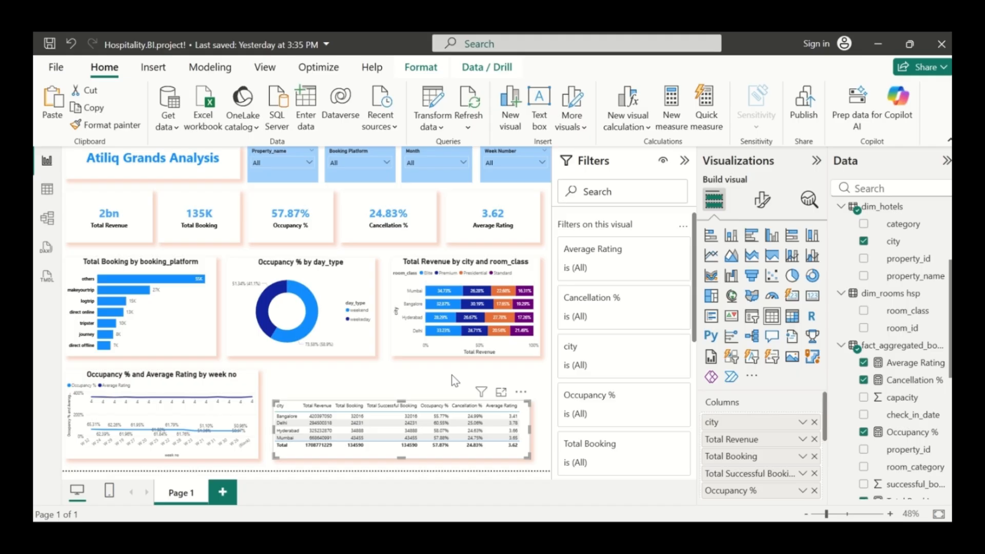
Extend the Total Revenue by city and room_class chart down toward the table, and widen both visuals to the page's right margin.
left_click(489, 351)
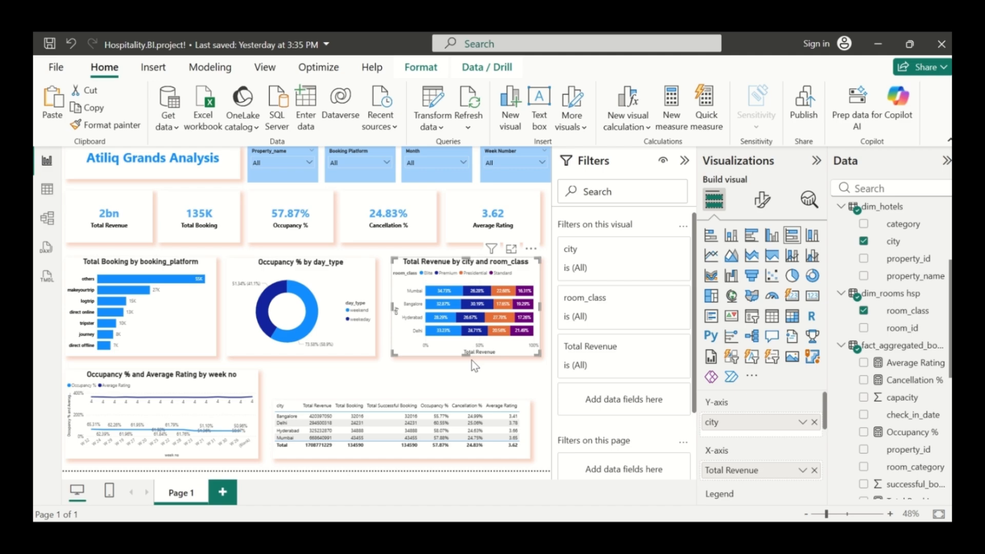
left_click_drag(465, 354, 467, 386)
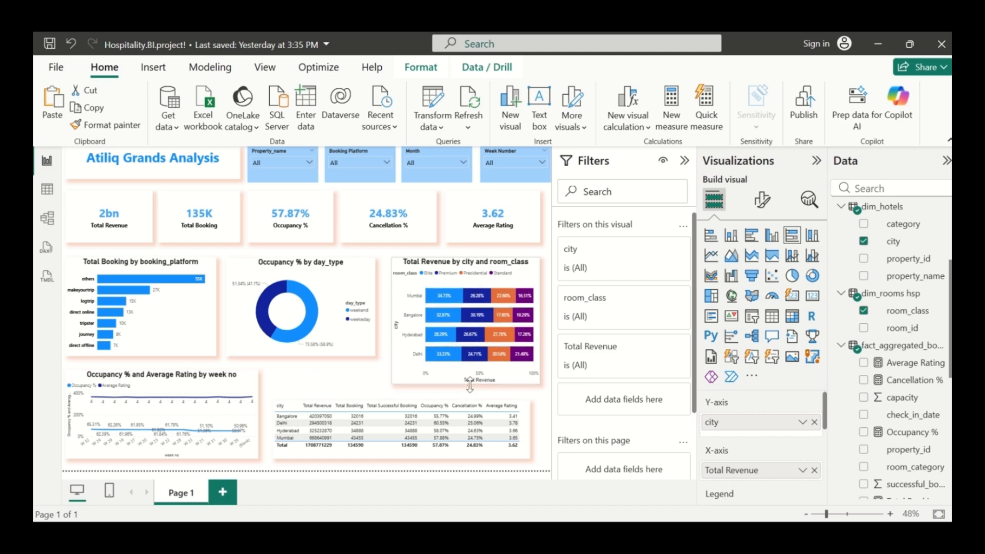
left_click(528, 430)
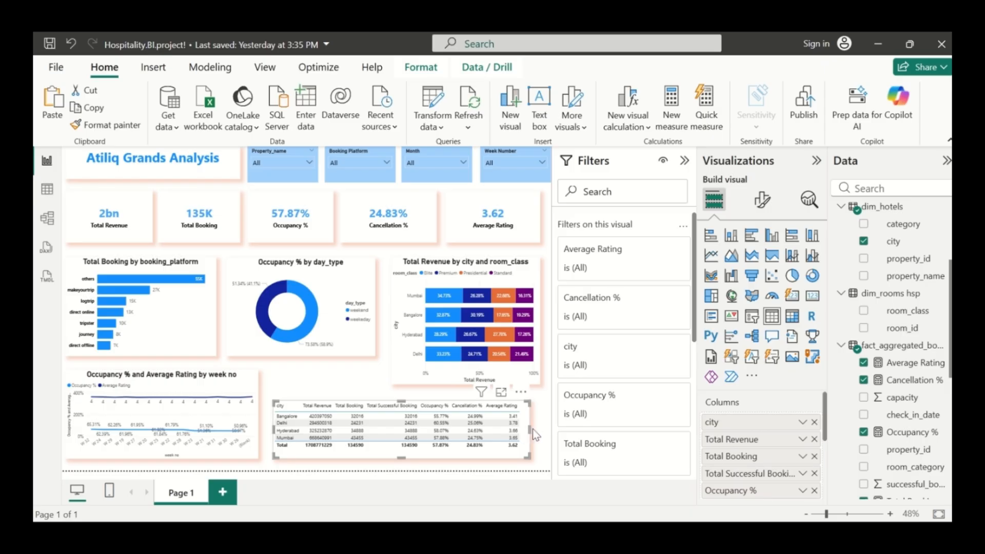
mouse_move(529, 435)
left_mouse_down()
mouse_move(558, 433)
mouse_move(547, 428)
left_mouse_up()
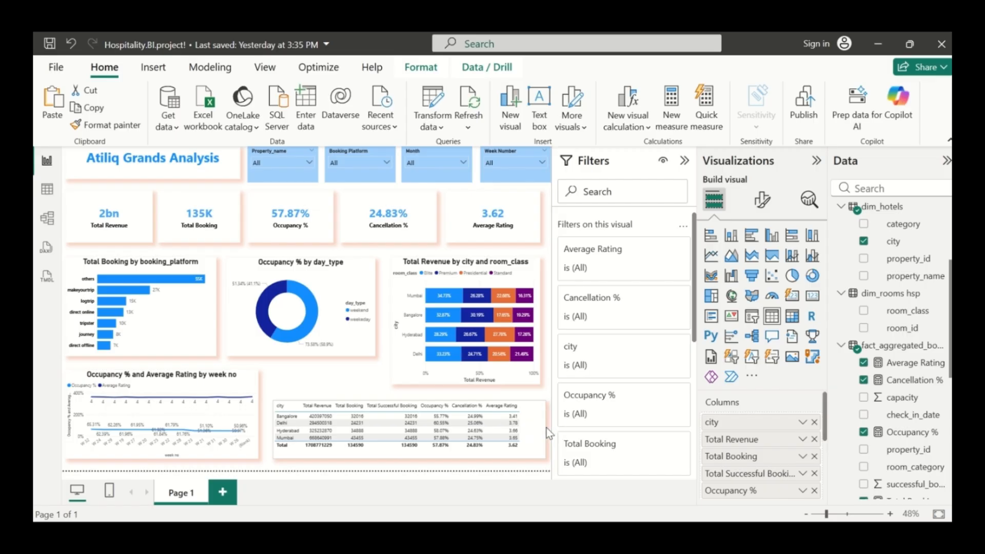
left_click(522, 347)
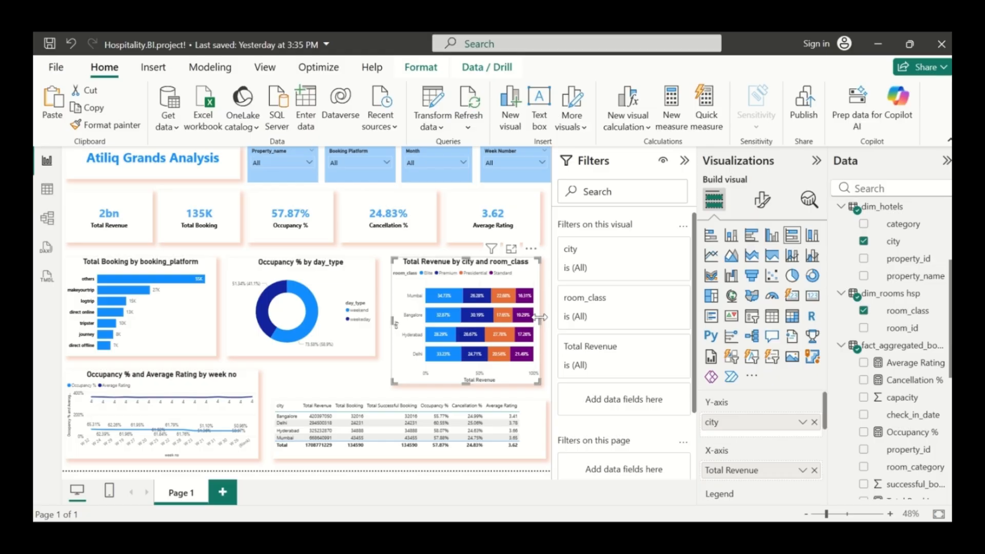
left_click_drag(539, 318, 548, 324)
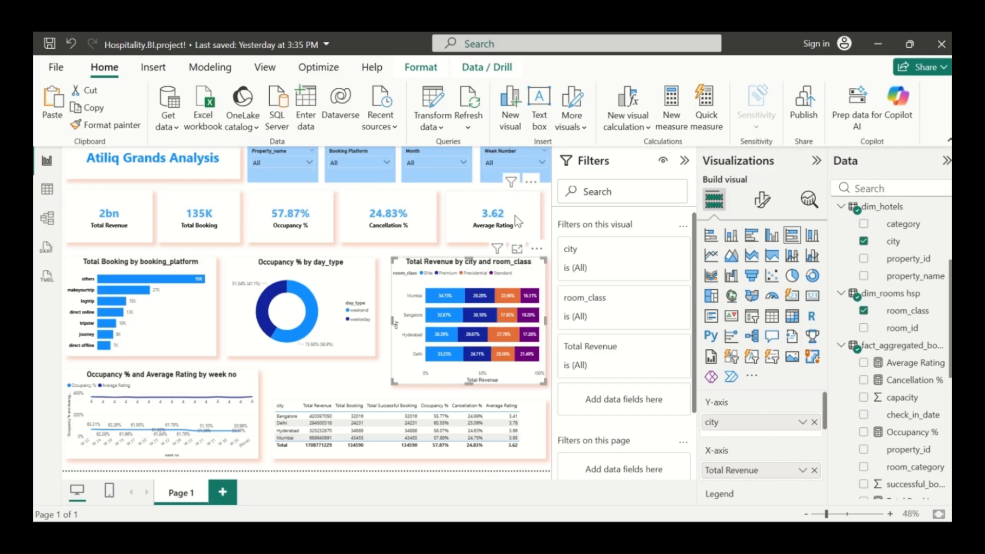
Nudge the Average Rating and Cancellation % cards slightly right to even out the KPI card row.
left_click(533, 217)
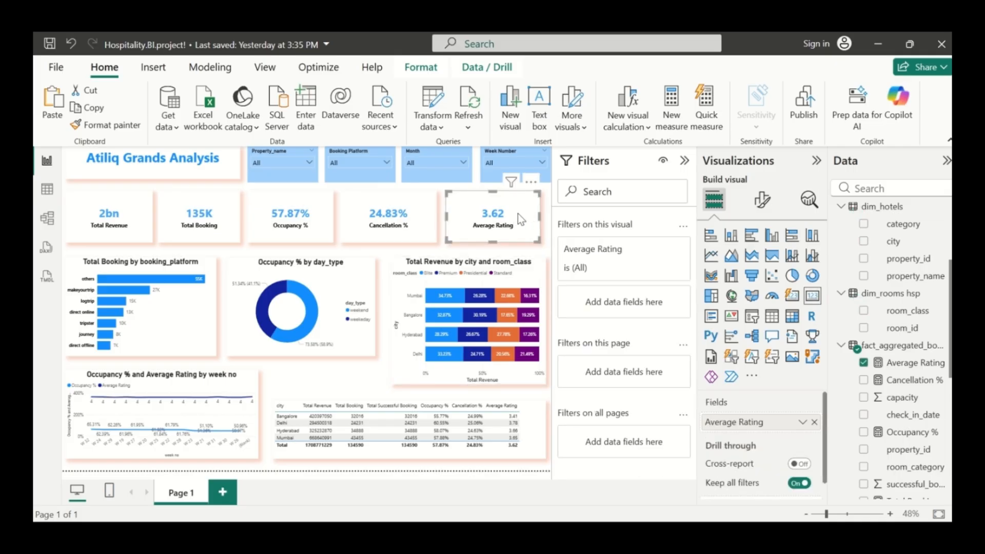
left_click_drag(517, 214, 519, 214)
left_click(408, 211)
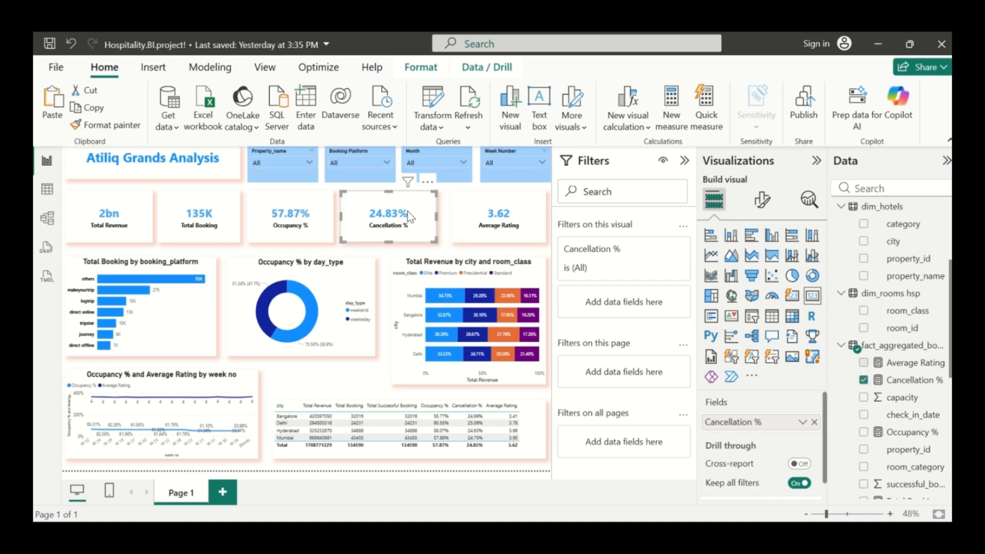
left_click_drag(407, 211, 413, 211)
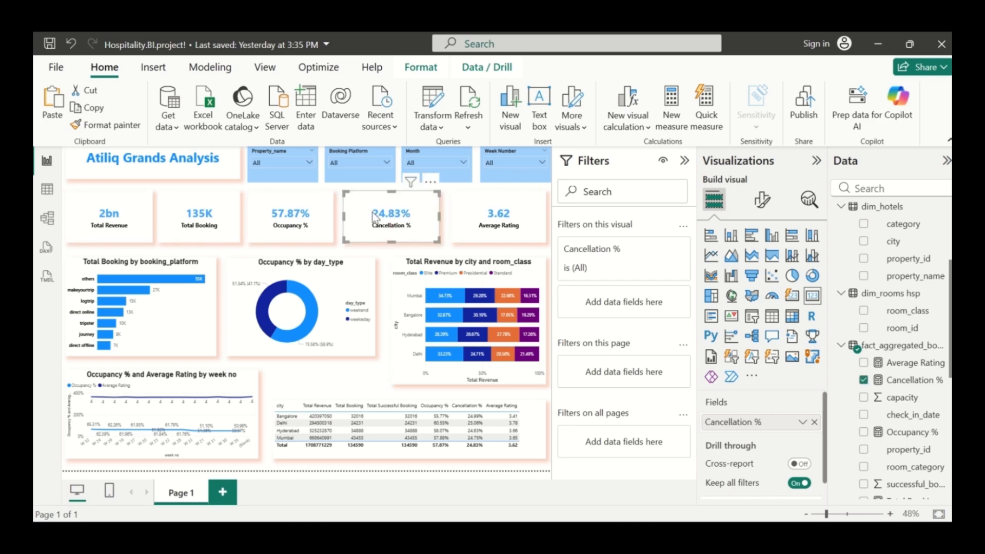
left_click(374, 383)
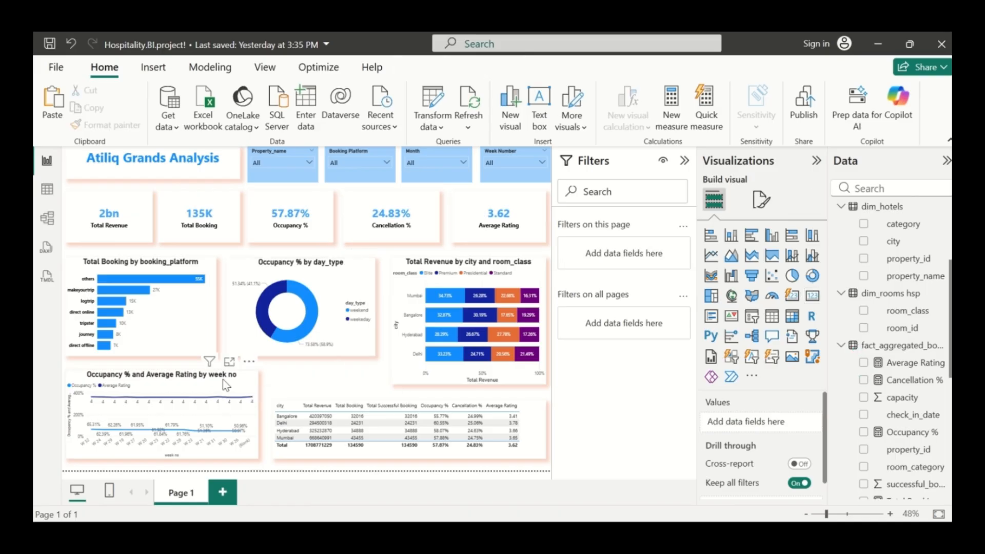
Reduce the week no line chart's height from its top edge to align it with the neighbouring table.
left_click(163, 372)
left_click_drag(163, 372, 164, 392)
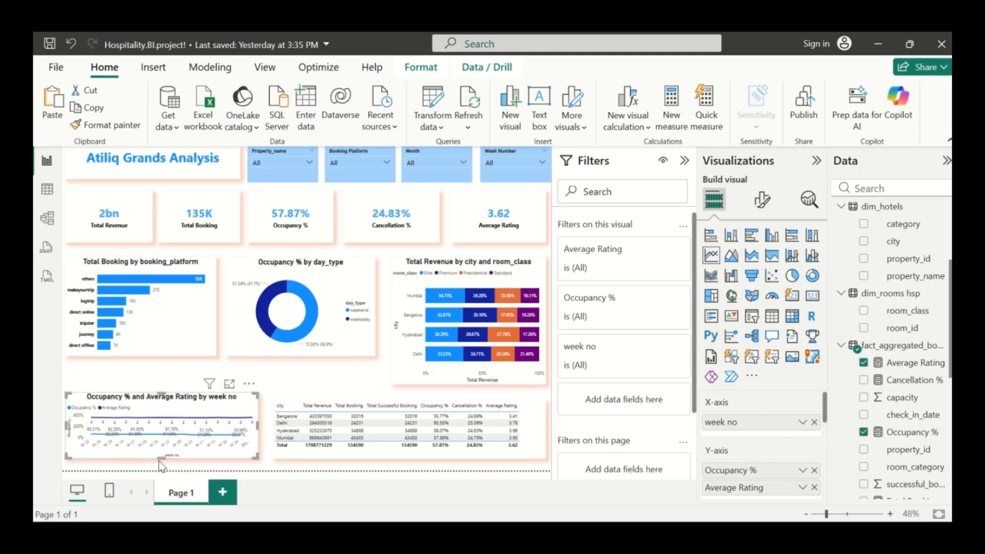
left_click(297, 384)
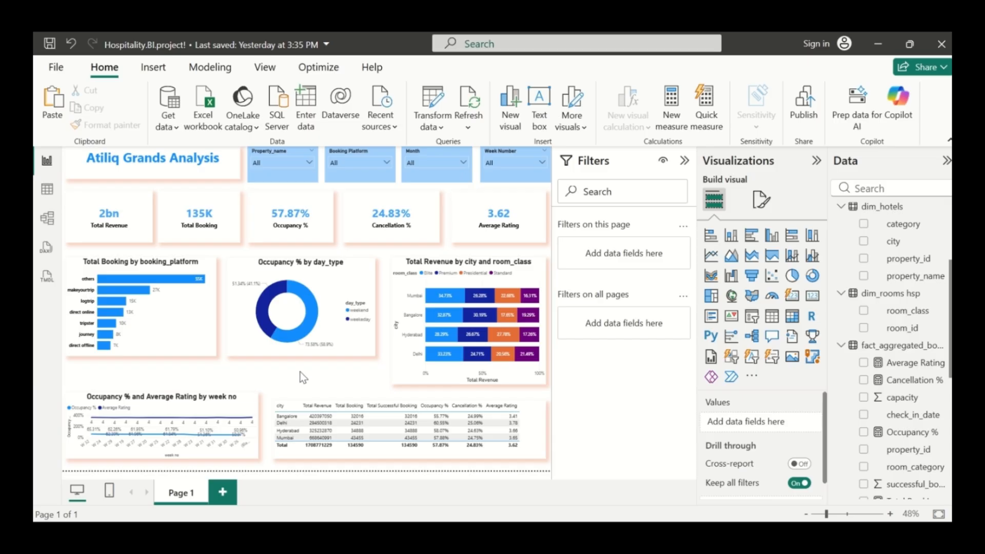
Shift the Occupancy % by day_type donut chart slightly left and narrow the table from its left edge.
mouse_move(319, 349)
left_mouse_down()
mouse_move(331, 374)
mouse_move(304, 362)
mouse_move(310, 355)
left_mouse_up()
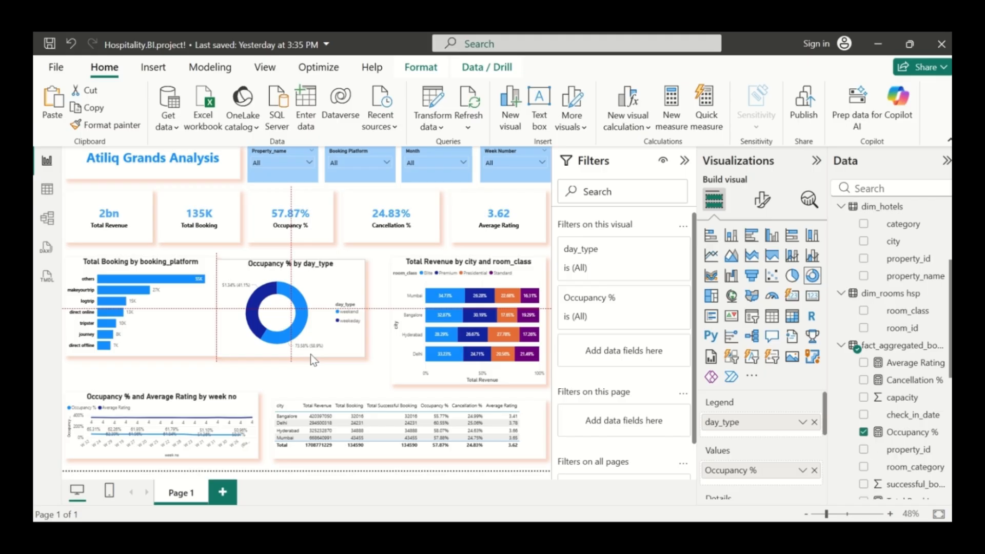
left_click_drag(310, 354, 310, 354)
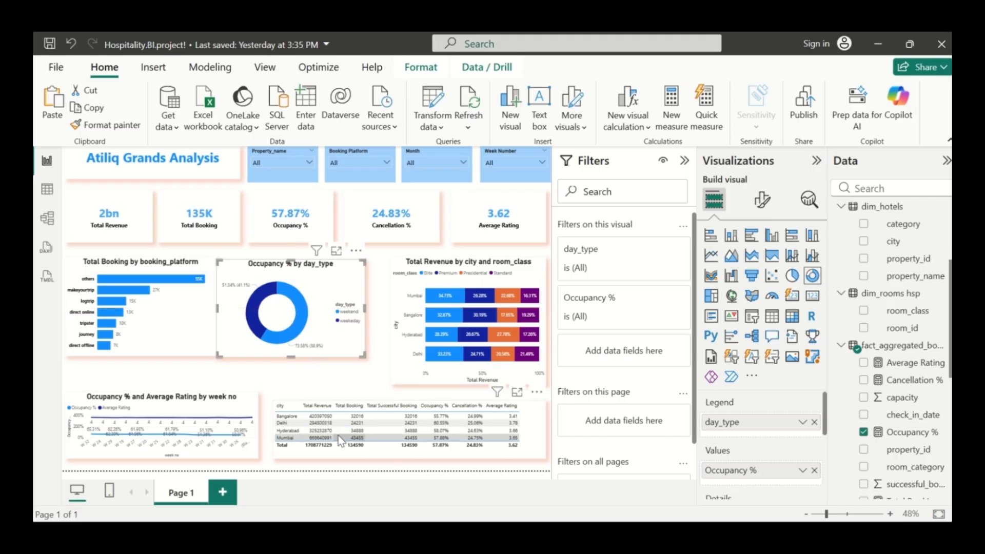
left_click(347, 455)
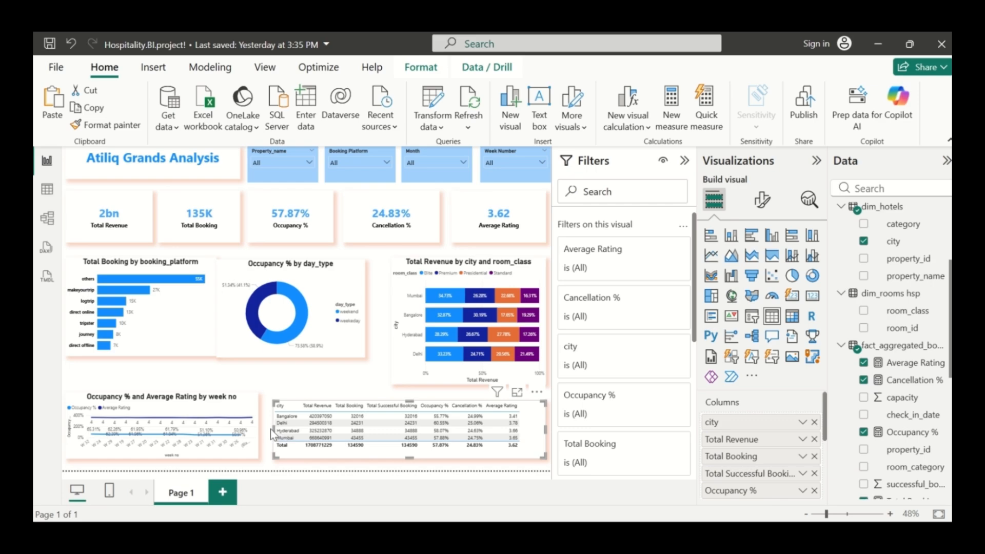
left_click_drag(273, 434, 285, 431)
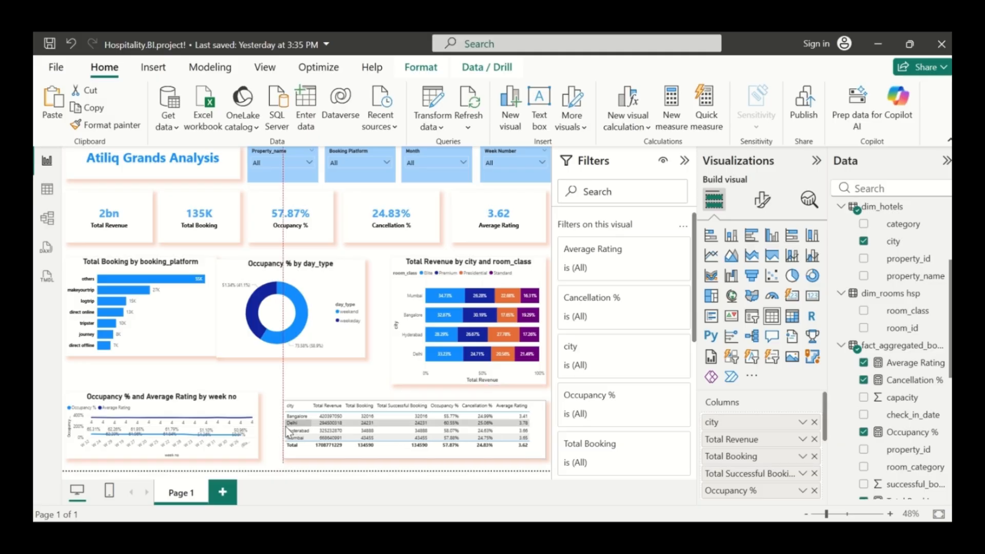
left_click_drag(288, 432, 286, 432)
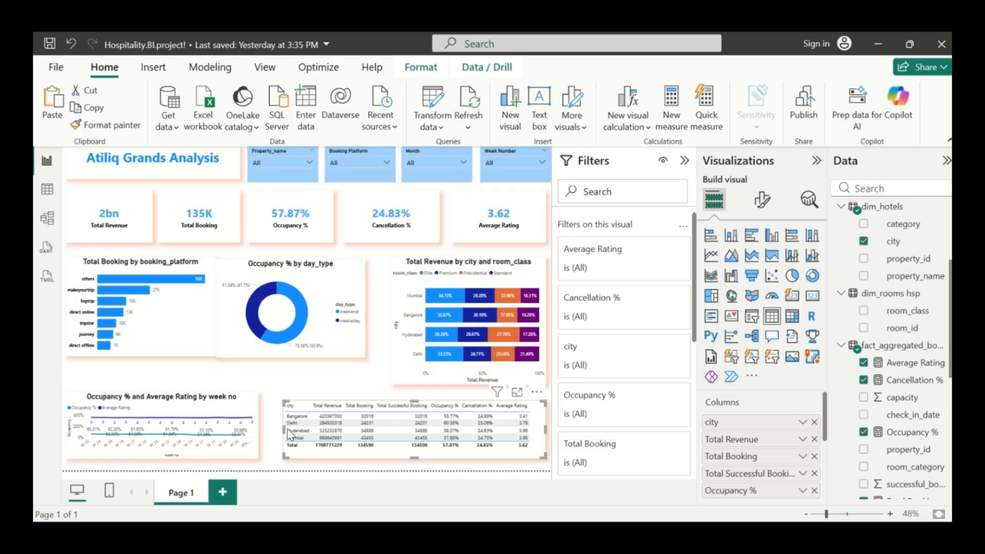
left_click(318, 377)
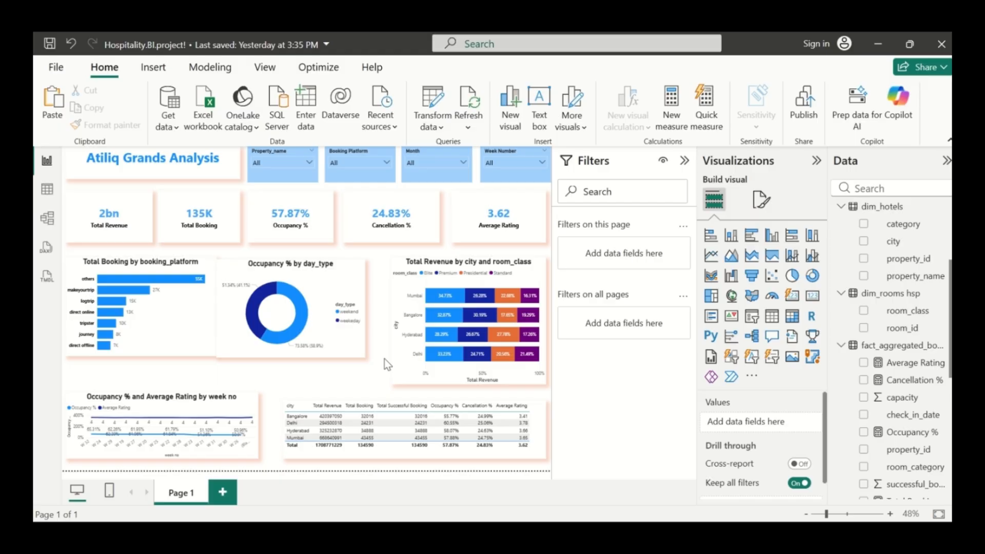
Move the Occupancy % by day_type donut chart right, centring it between the booking and revenue charts.
left_click(309, 314)
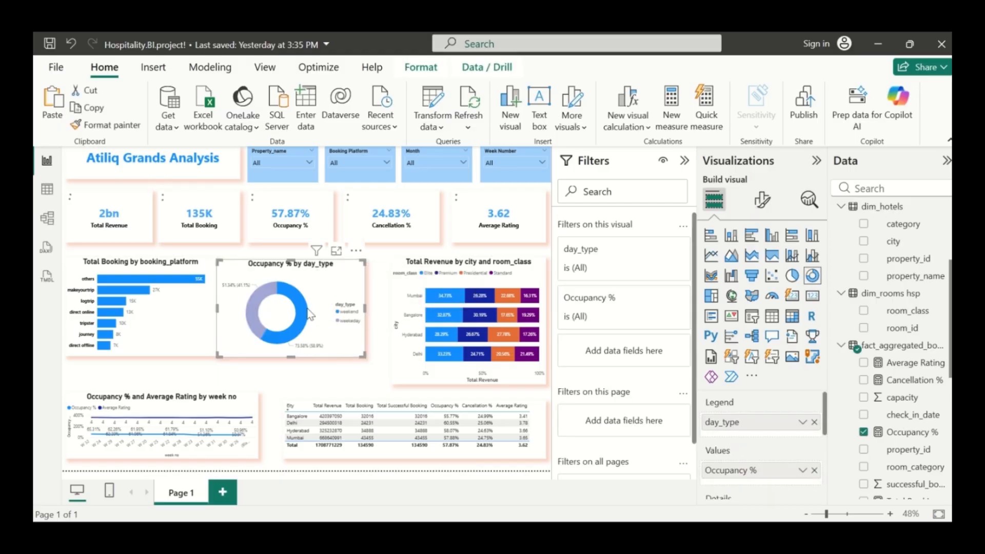
left_click_drag(308, 310, 324, 309)
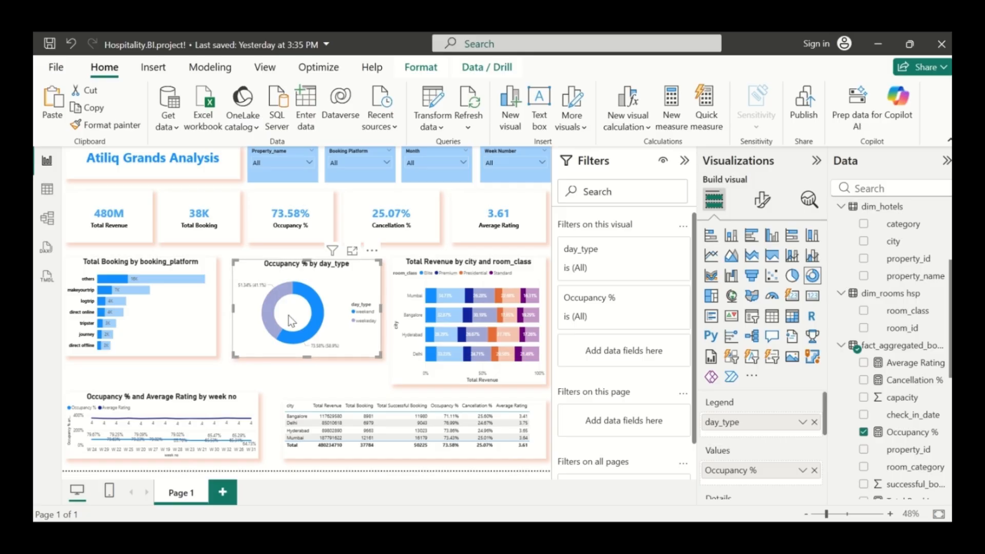
Clear the cross-filter set by the Occupancy % by day_type donut chart and narrow the chart from its left edge.
left_click(318, 335)
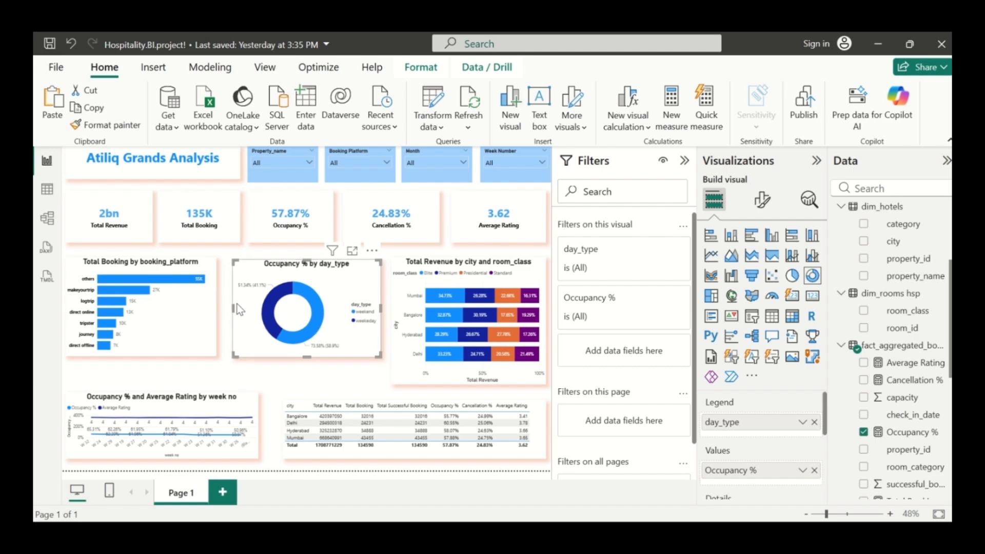
left_click_drag(231, 307, 264, 315)
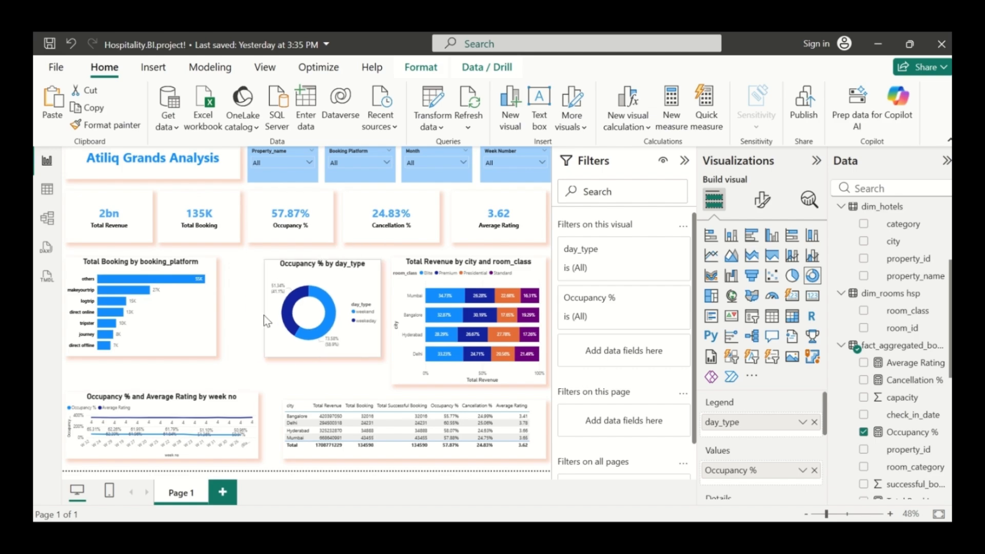
left_click(508, 378)
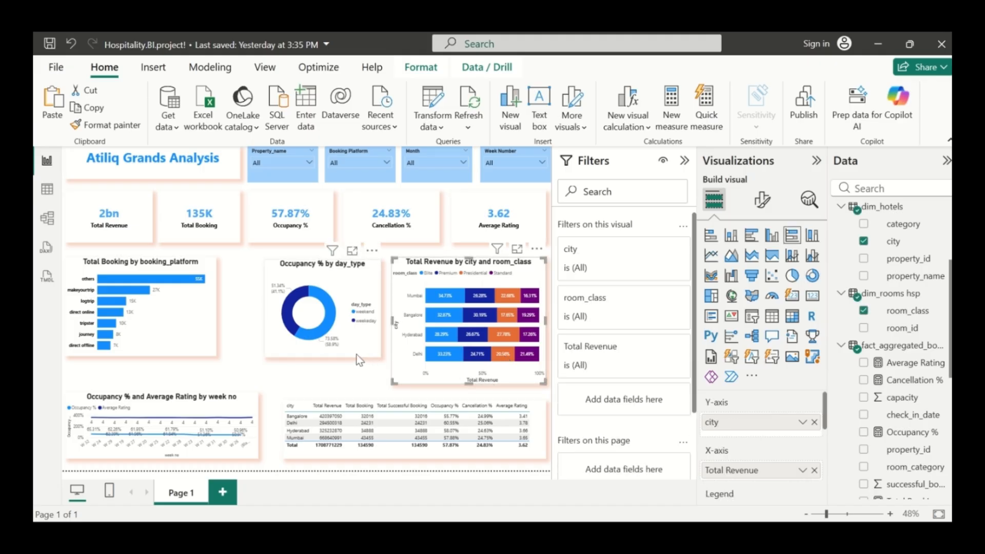
left_click(211, 331)
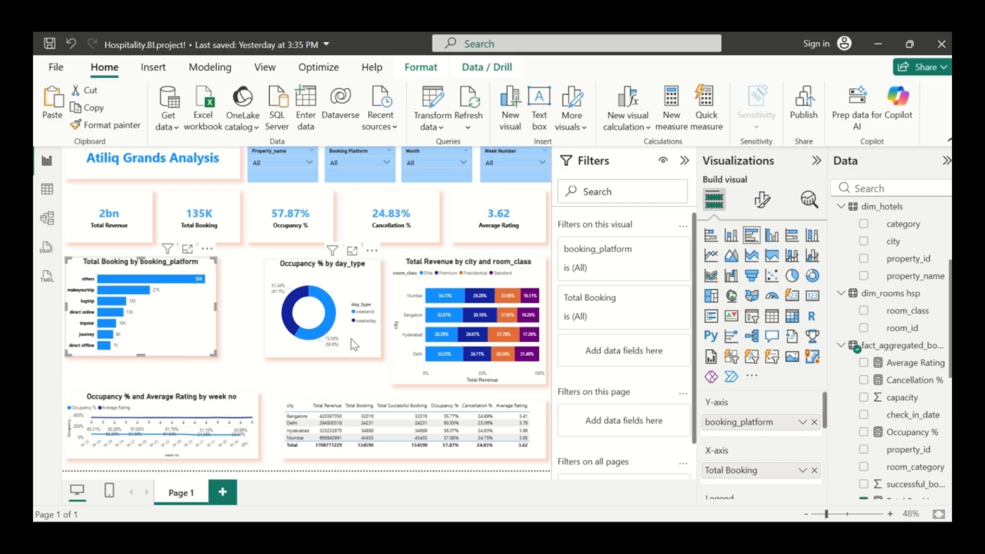
Move the donut chart slightly down and extend its top and bottom edges to match the neighbouring revenue chart's height.
left_click_drag(352, 340, 360, 358)
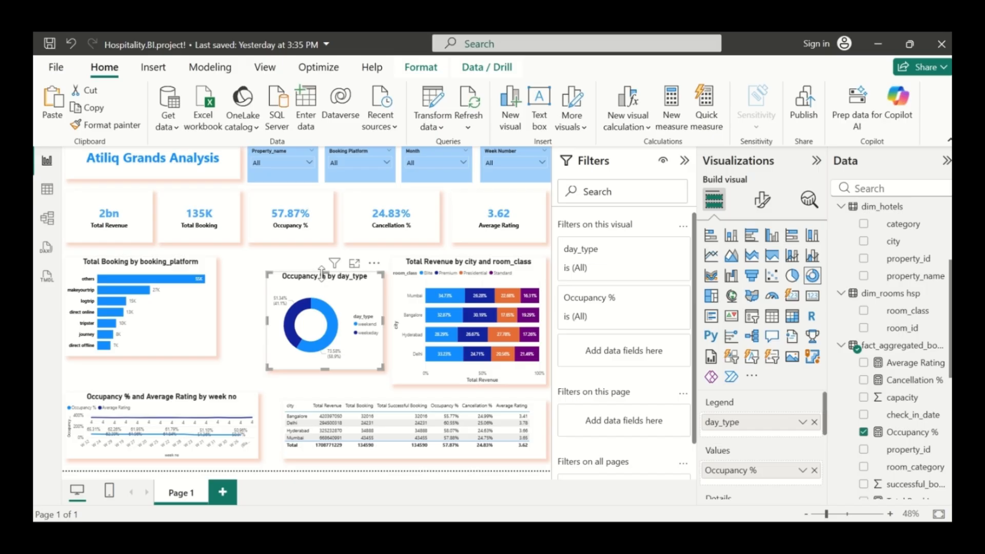
left_click_drag(324, 274, 324, 265)
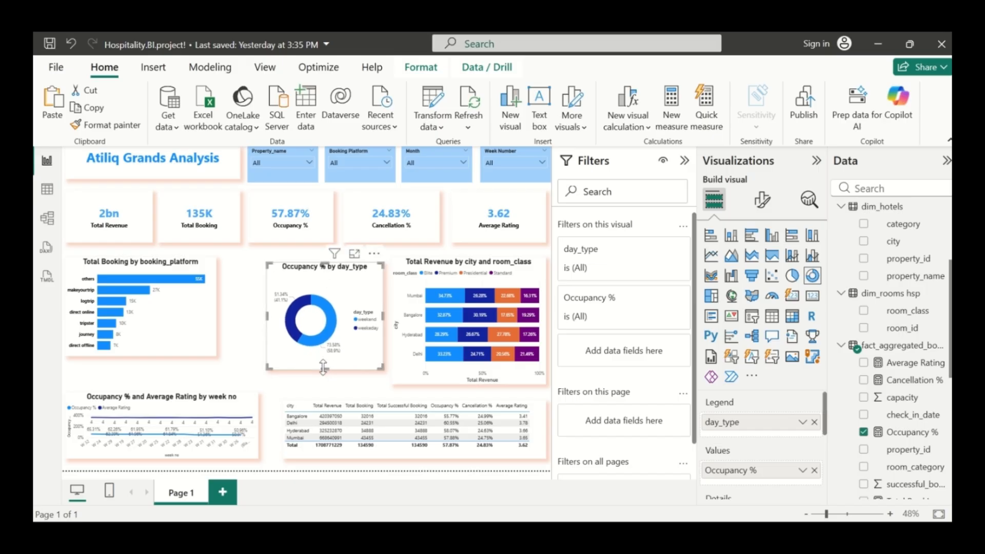
left_click_drag(328, 368, 324, 383)
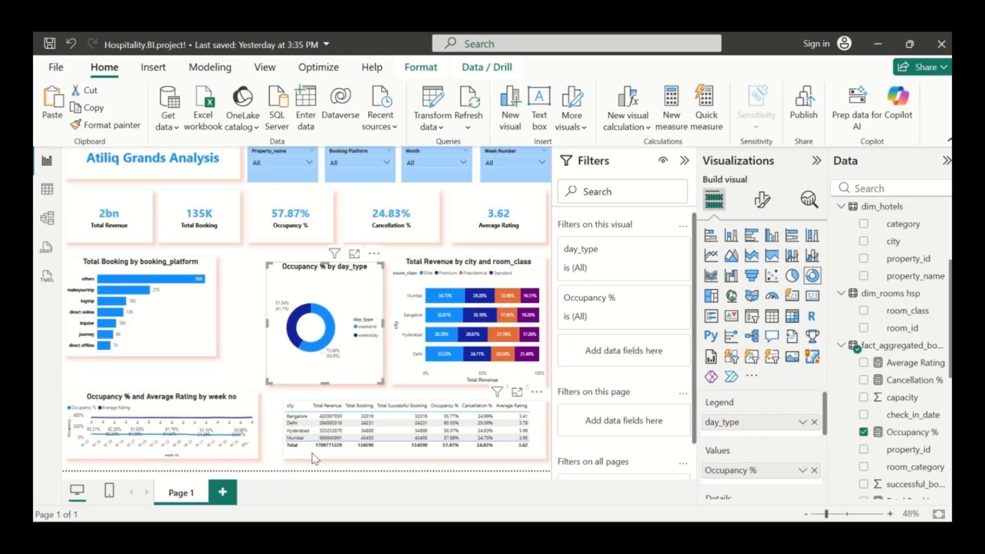
Narrow the city metrics table slightly from its left edge and widen the week no line chart rightward to fill the gap.
left_click(289, 431)
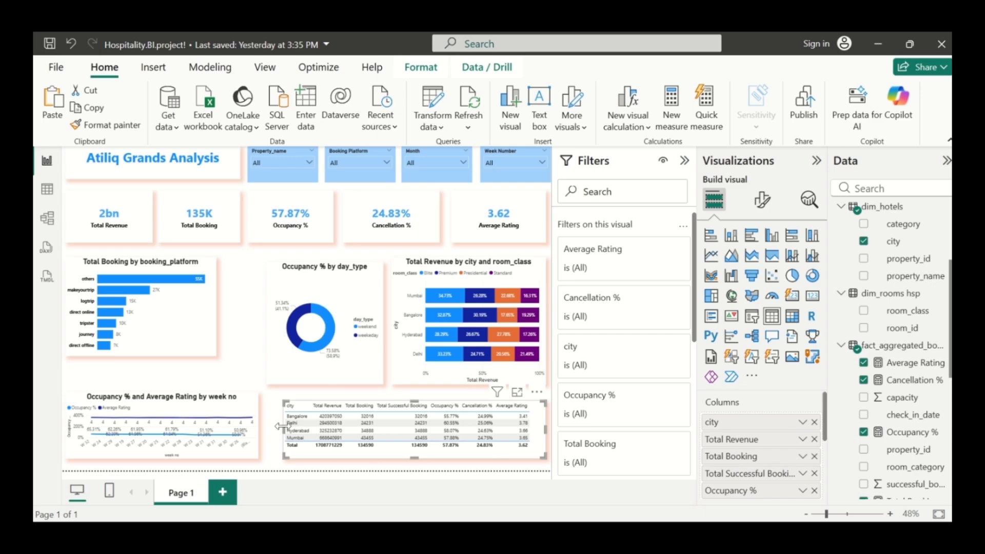
left_click_drag(283, 427, 292, 429)
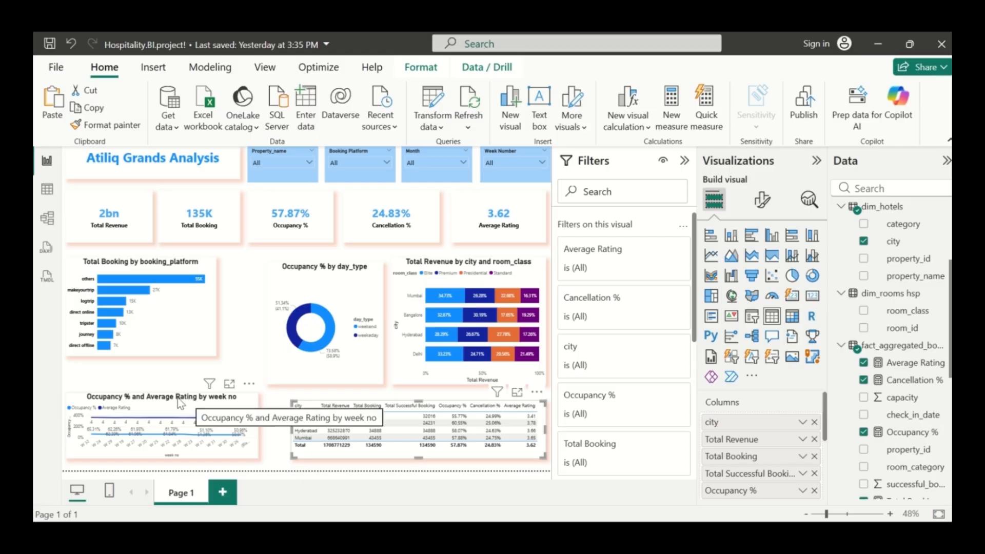
left_click(216, 457)
left_click_drag(258, 422, 280, 430)
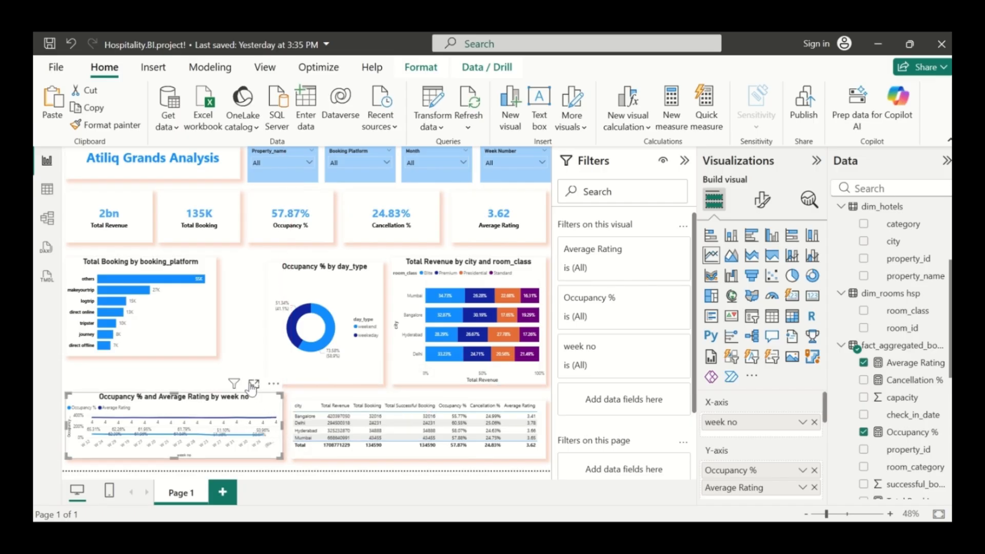
left_click(248, 331)
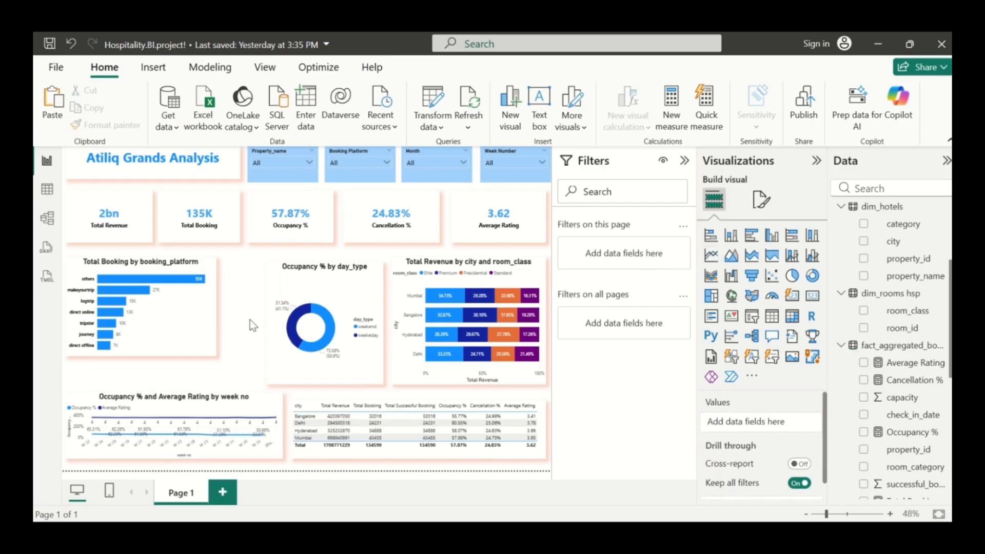
Enlarge the Total Booking by booking_platform chart downward to match the revenue chart and rightward up to the donut chart.
left_click(156, 334)
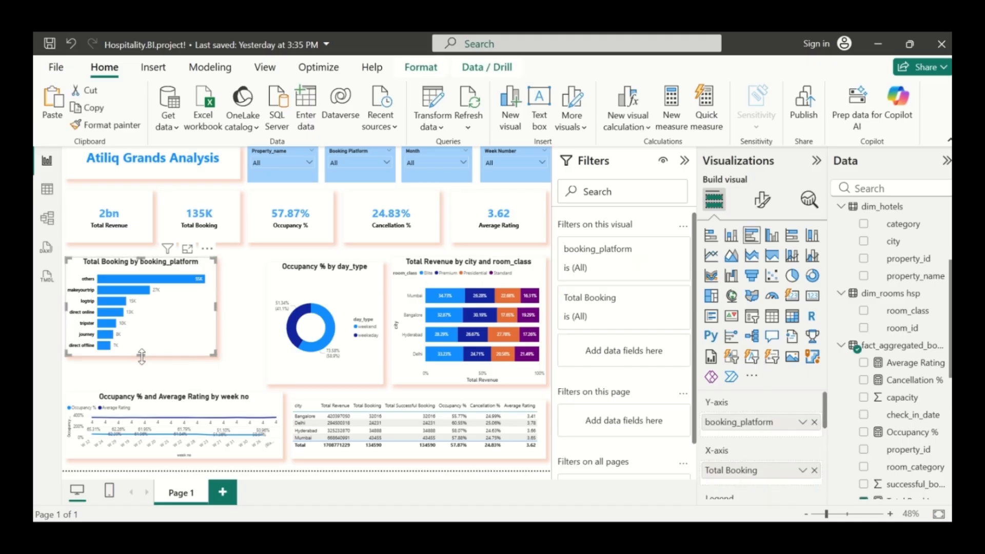
left_click_drag(142, 356, 141, 382)
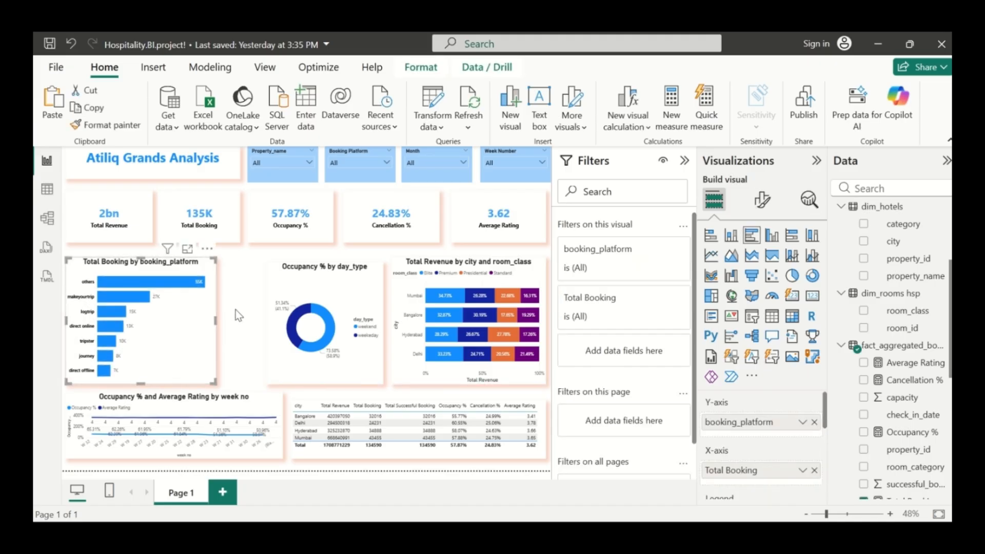
left_click(287, 291)
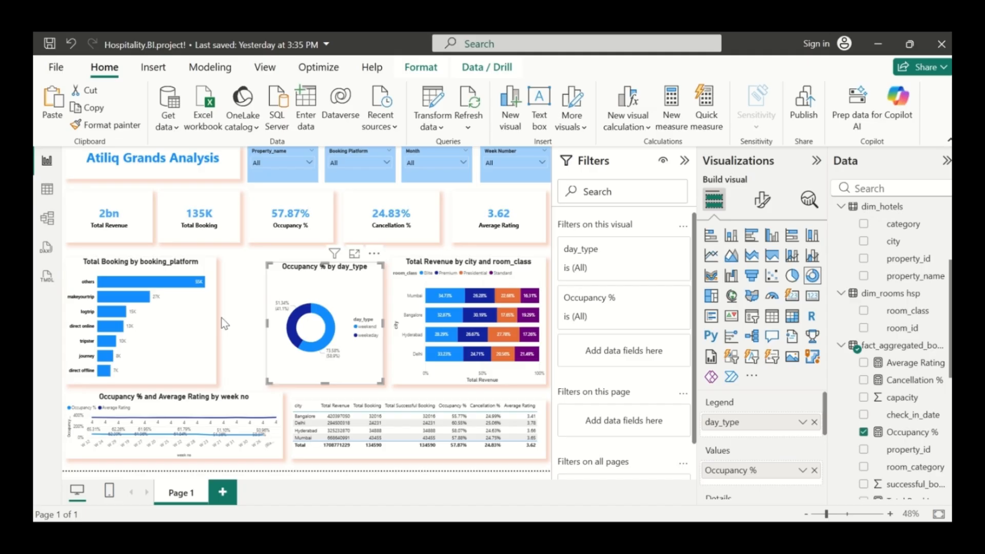
left_click(202, 325)
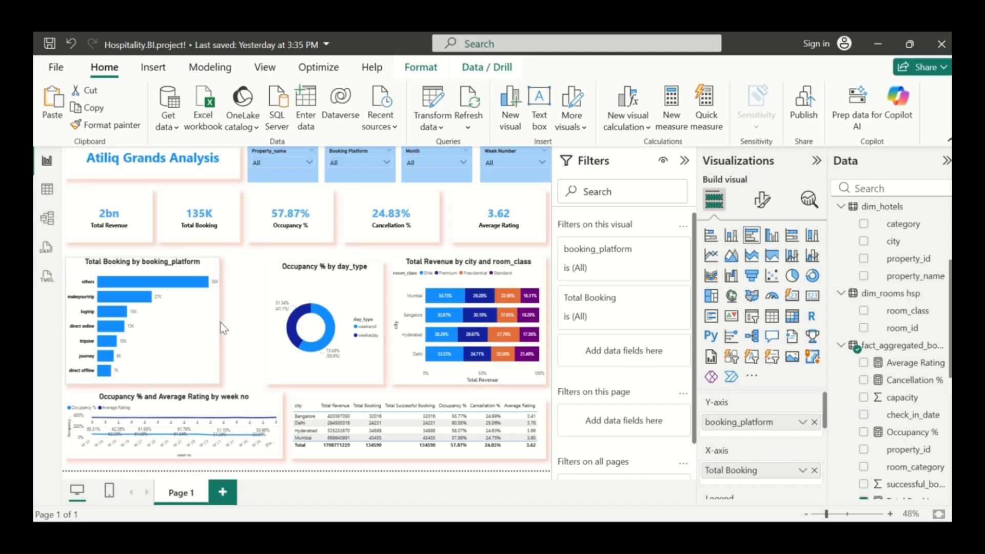
left_click_drag(221, 326, 226, 328)
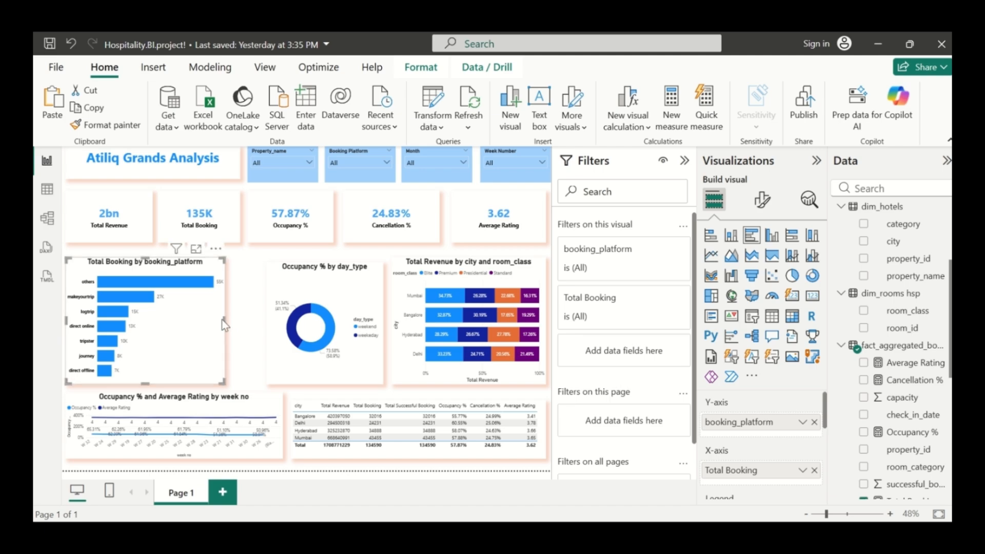
left_click_drag(224, 319, 255, 321)
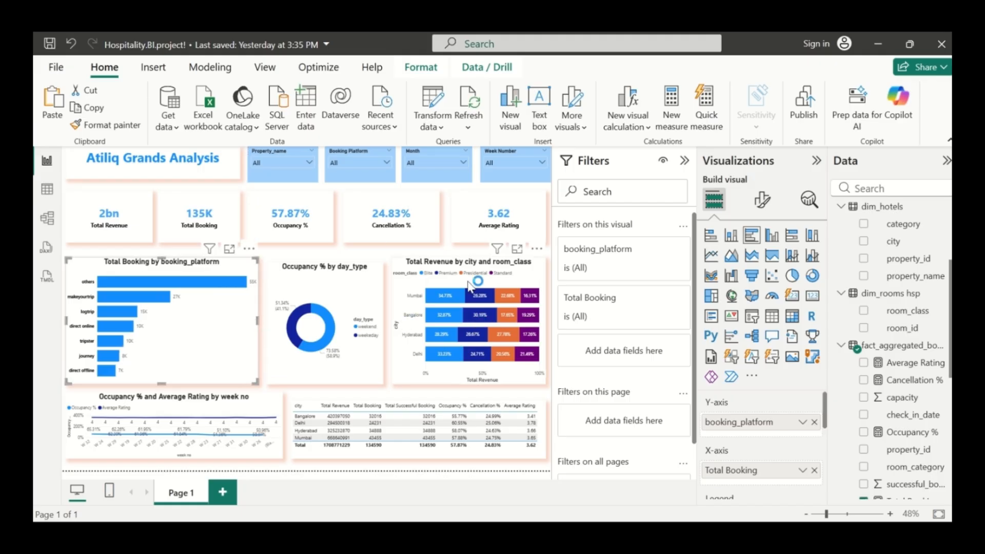
left_click(478, 468)
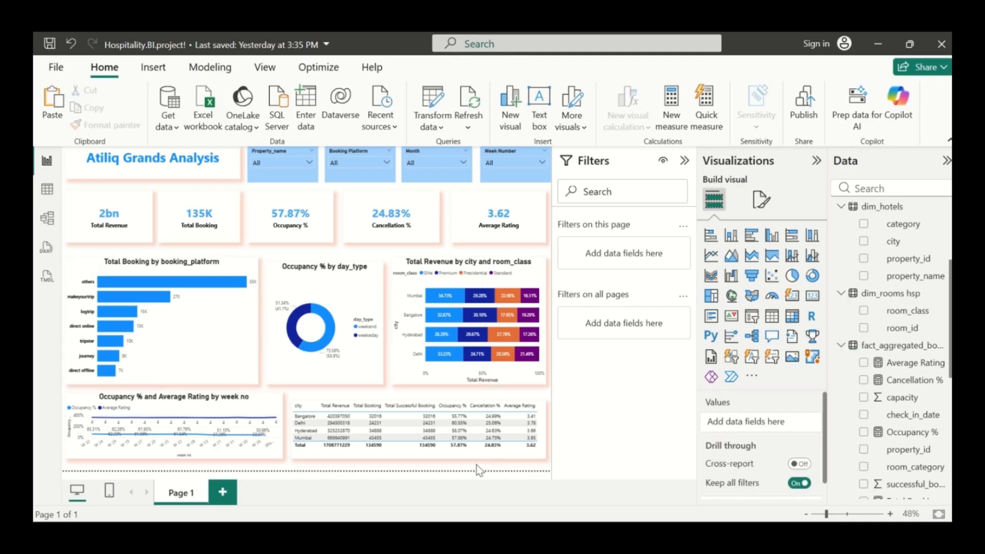